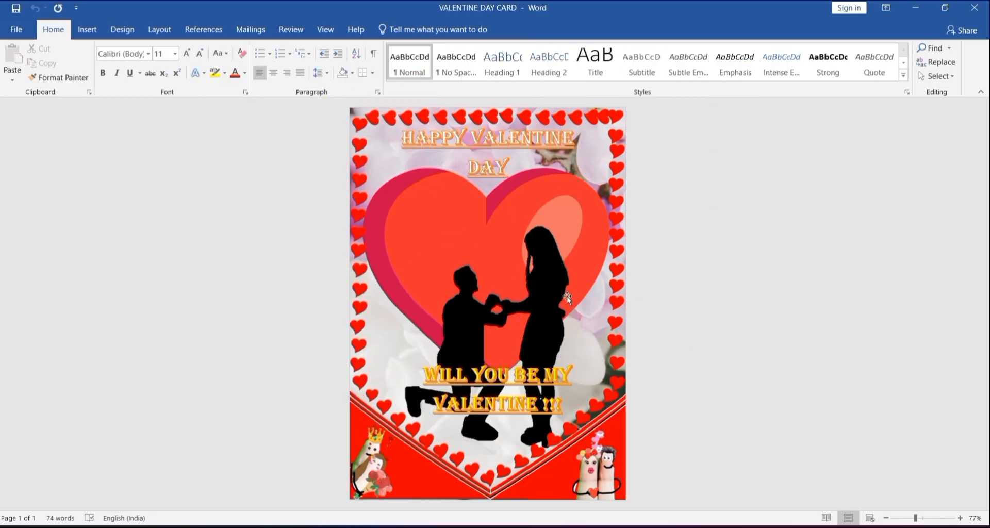
# Step: Create a new blank document and set its paper size to A5 (14.8 cm x 21 cm)
pyautogui.hotkey('ctrl', 'n')
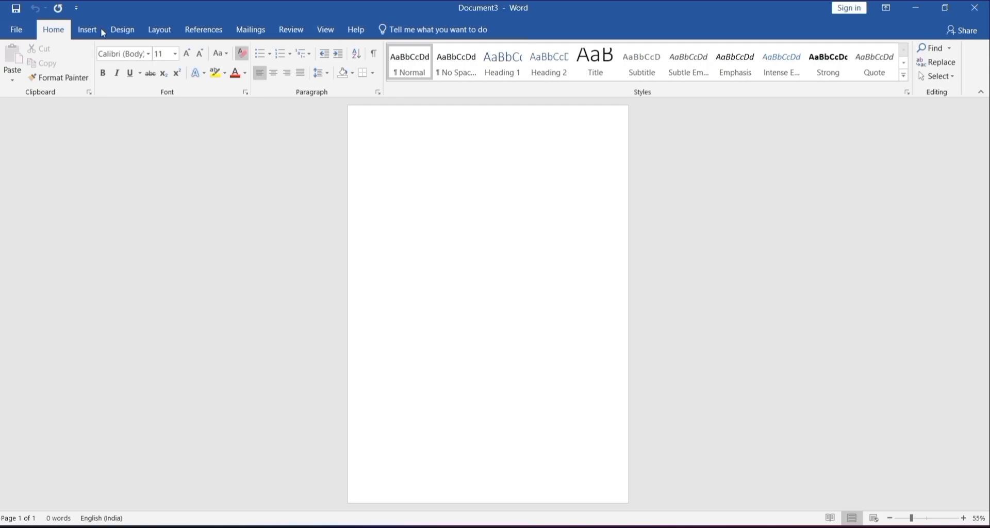
pyautogui.click(159, 29)
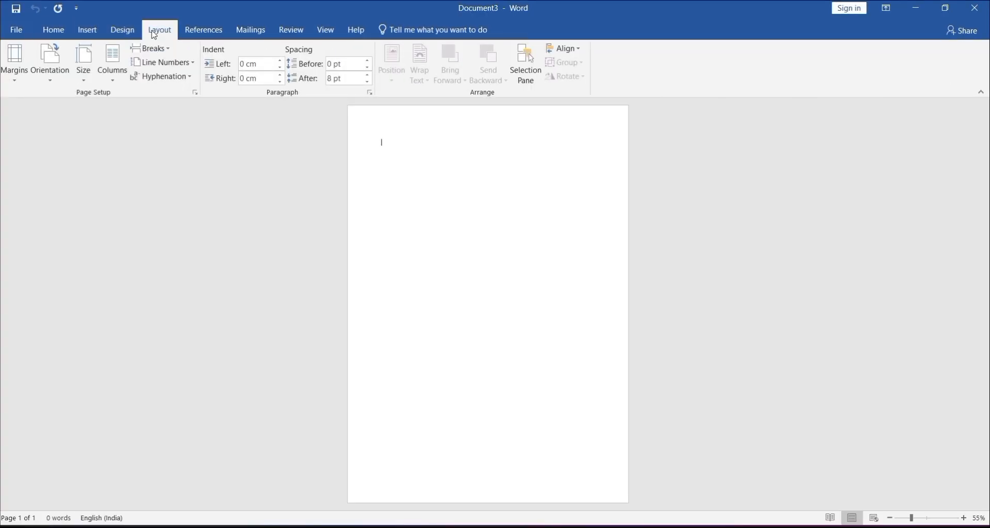
pyautogui.click(86, 70)
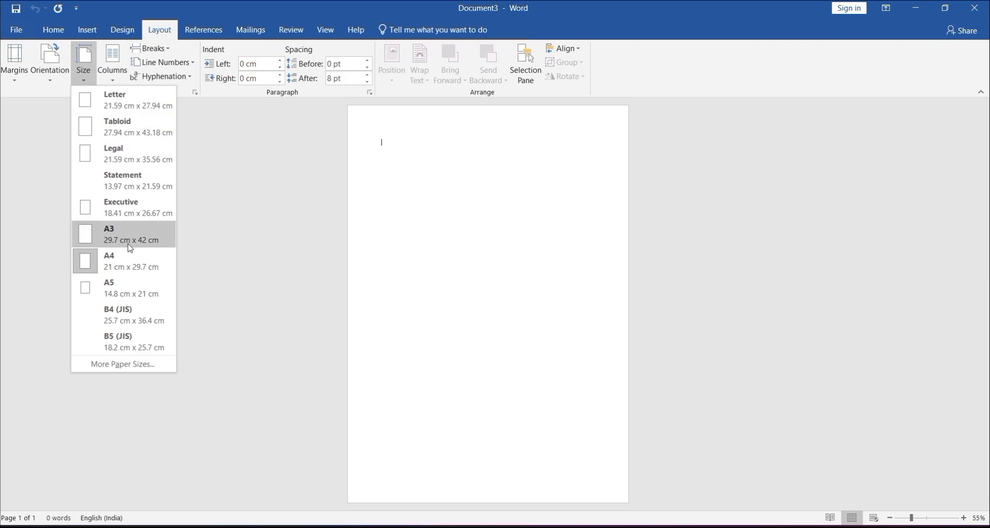
pyautogui.click(133, 291)
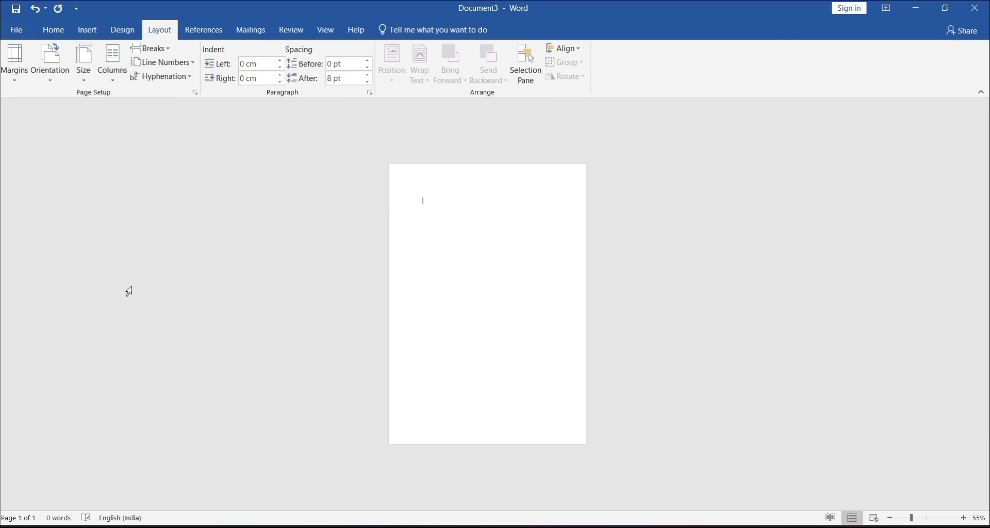
pyautogui.click(325, 30)
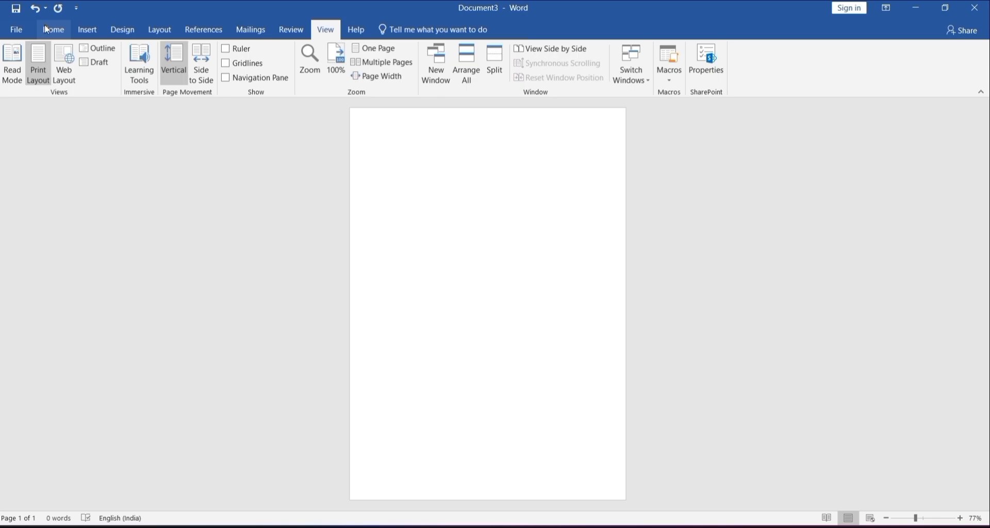
pyautogui.click(45, 26)
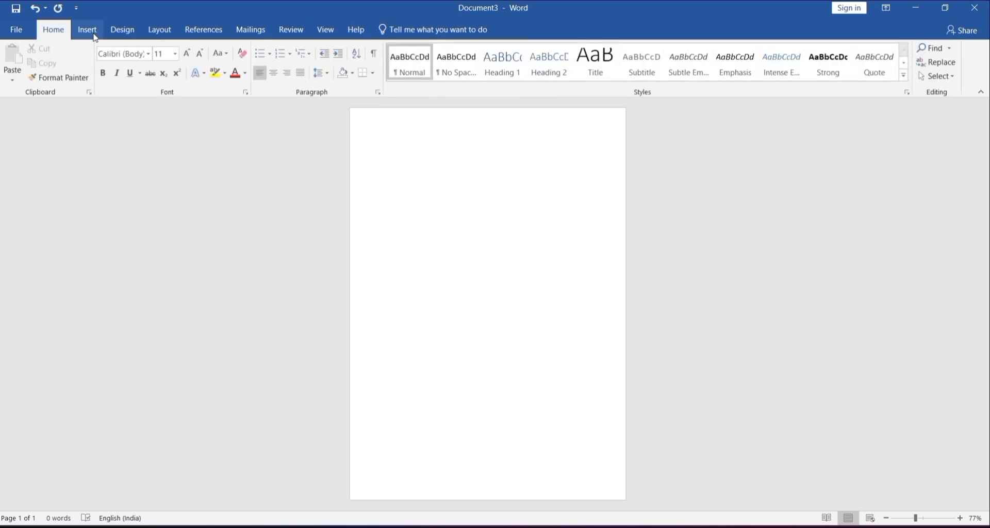
# Step: Draw a heart shape about 13.3 cm wide and 10.9 cm high on the lower part of the page
pyautogui.click(93, 33)
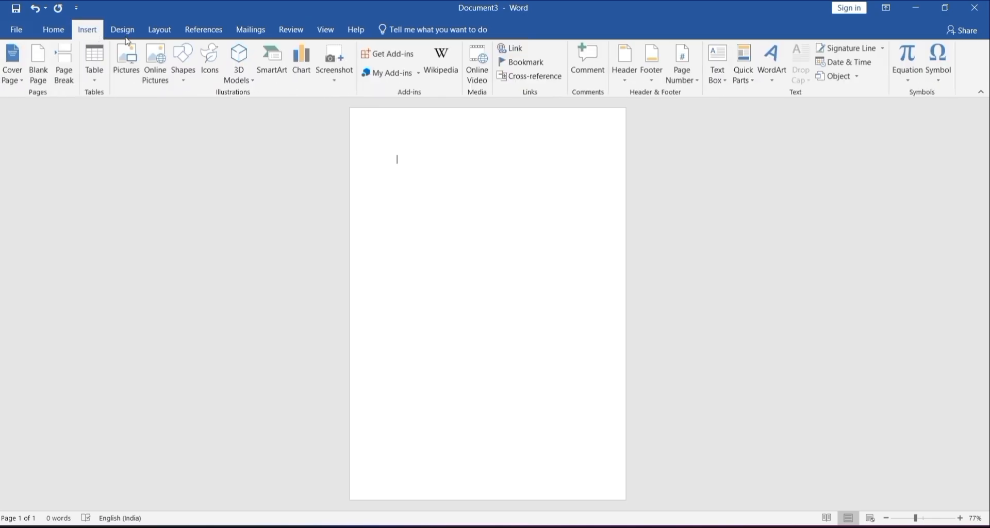
pyautogui.click(191, 75)
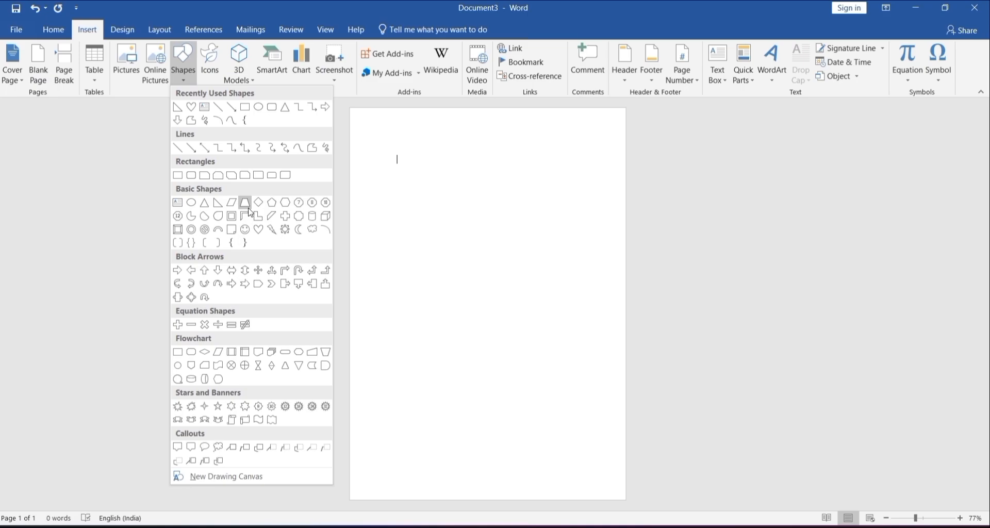
pyautogui.click(259, 229)
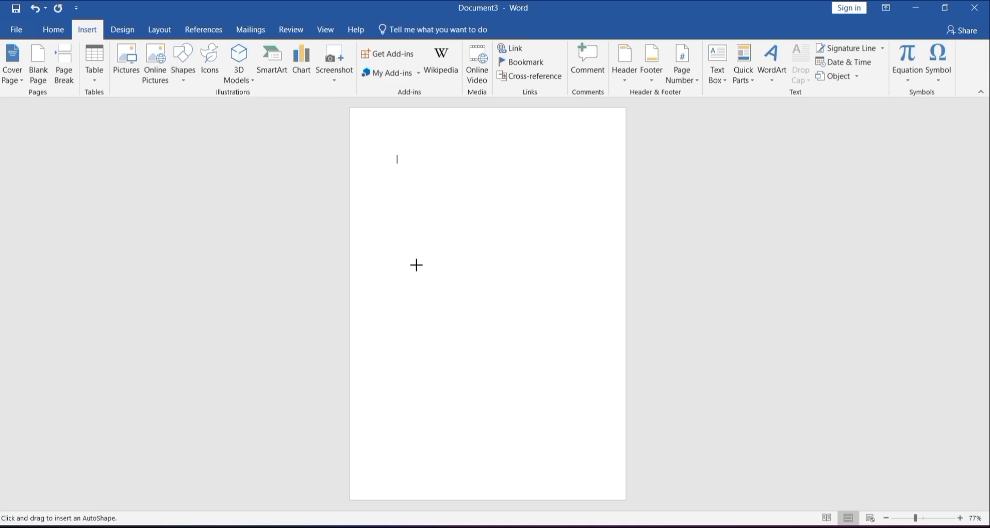
pyautogui.moveTo(377, 265)
pyautogui.mouseDown()
pyautogui.moveTo(559, 382)
pyautogui.moveTo(622, 482)
pyautogui.moveTo(625, 469)
pyautogui.mouseUp()
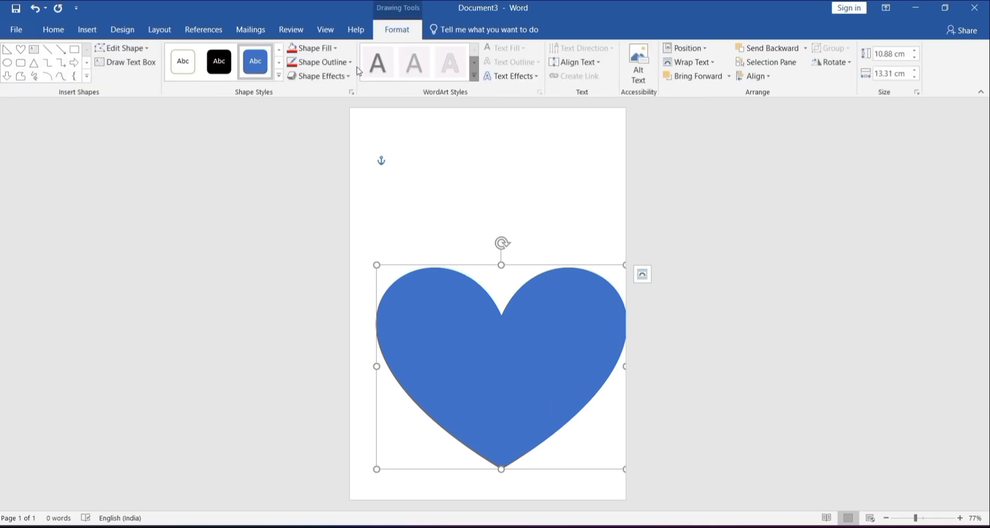
# Step: Apply a rotated 3-D preset effect to the heart and add an angled bevel
pyautogui.click(332, 77)
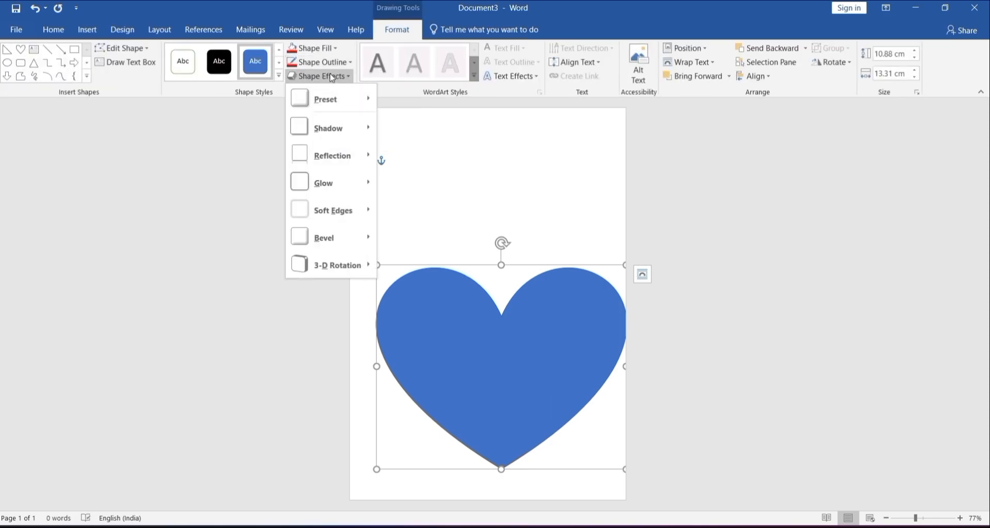
pyautogui.moveTo(341, 96)
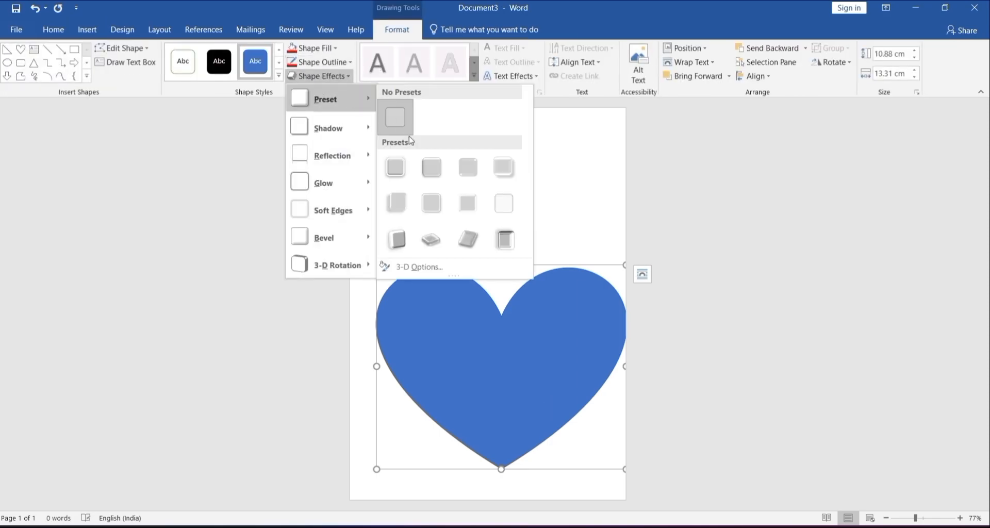
pyautogui.click(403, 237)
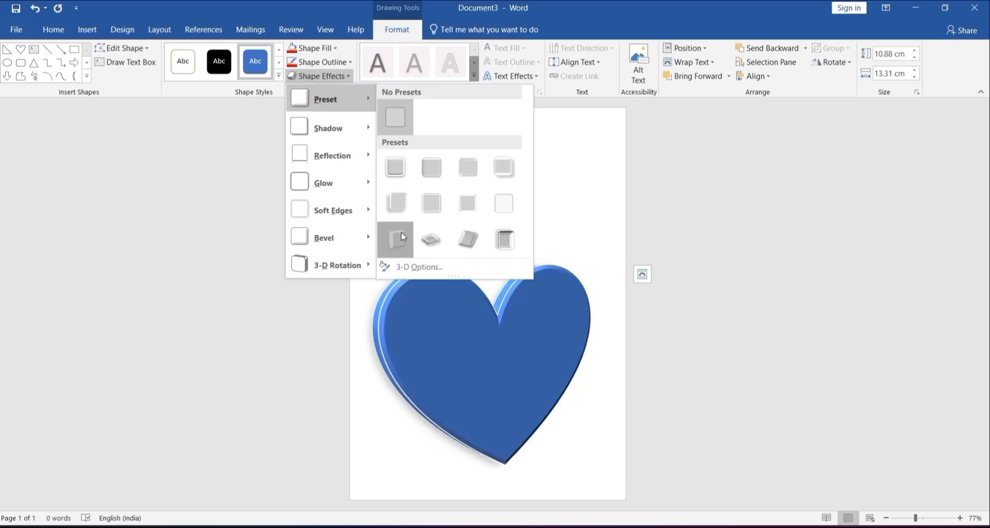
pyautogui.click(334, 78)
pyautogui.moveTo(342, 236)
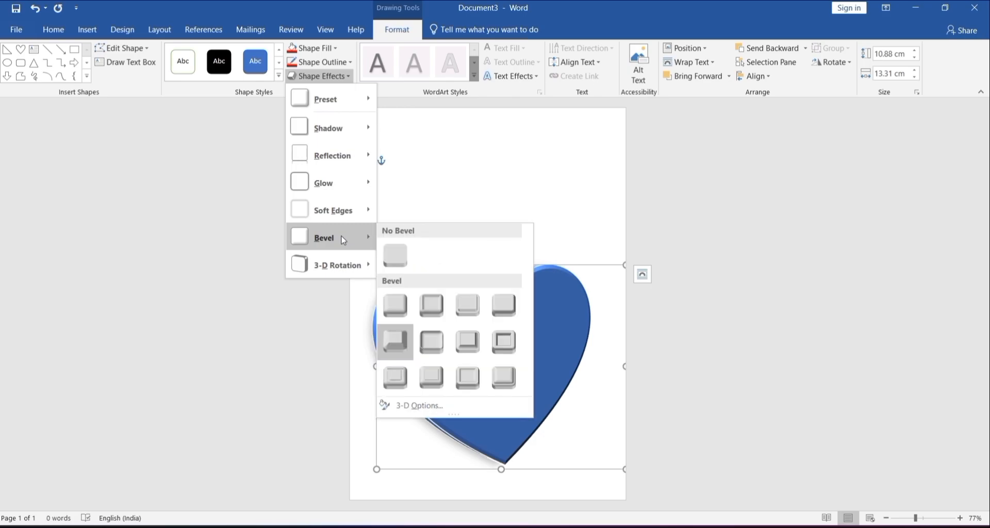
pyautogui.click(398, 339)
# Step: Set the heart's 3-D rotation to Perspective: Front
pyautogui.click(336, 78)
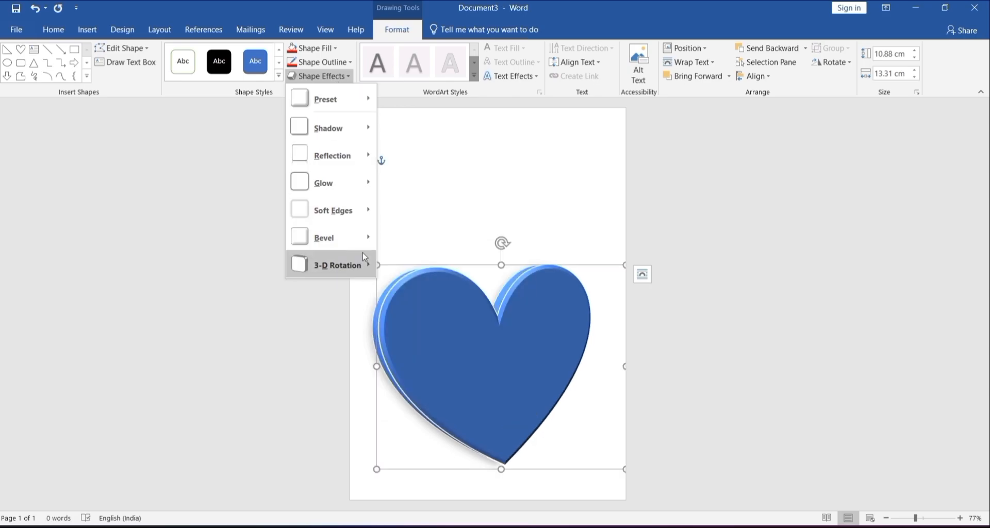
pyautogui.moveTo(363, 264)
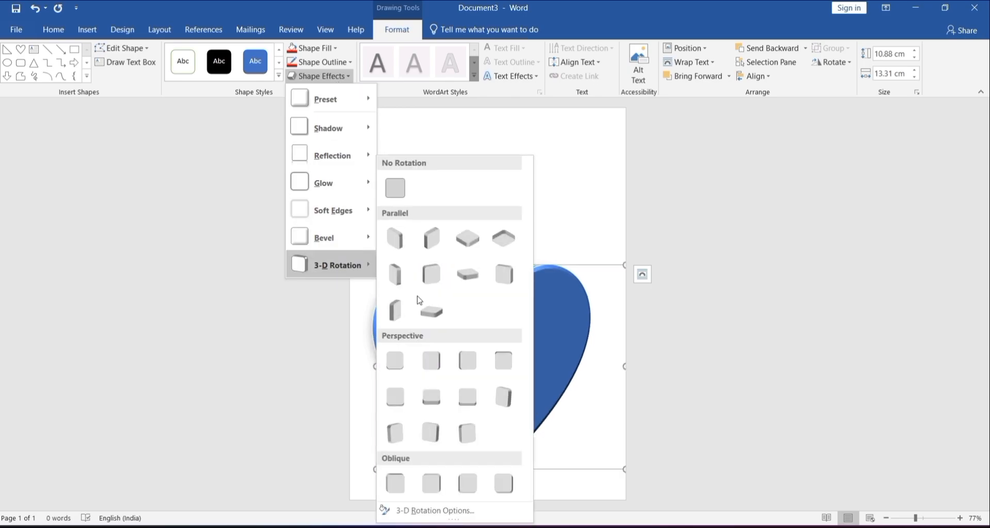
pyautogui.click(397, 359)
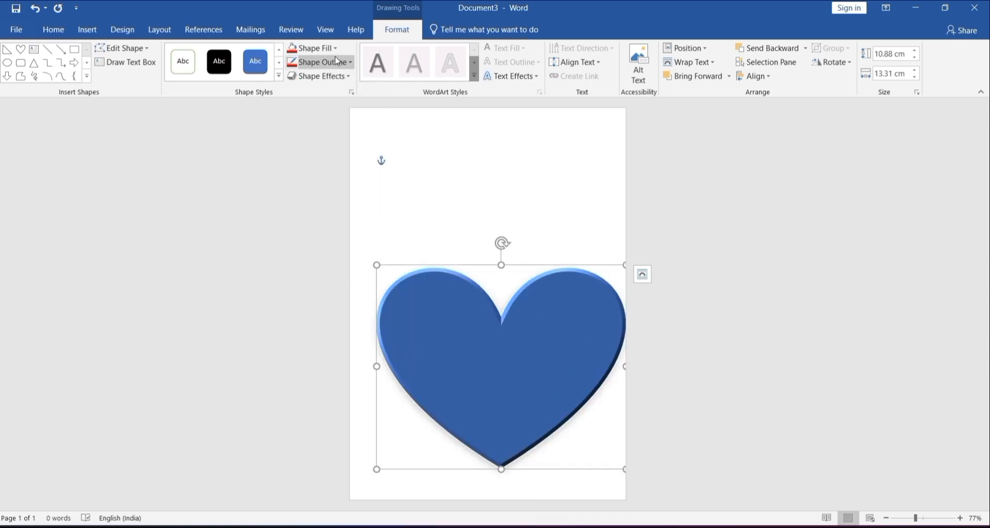
# Step: Give the heart a red 6 pt outline and remove its fill
pyautogui.click(293, 63)
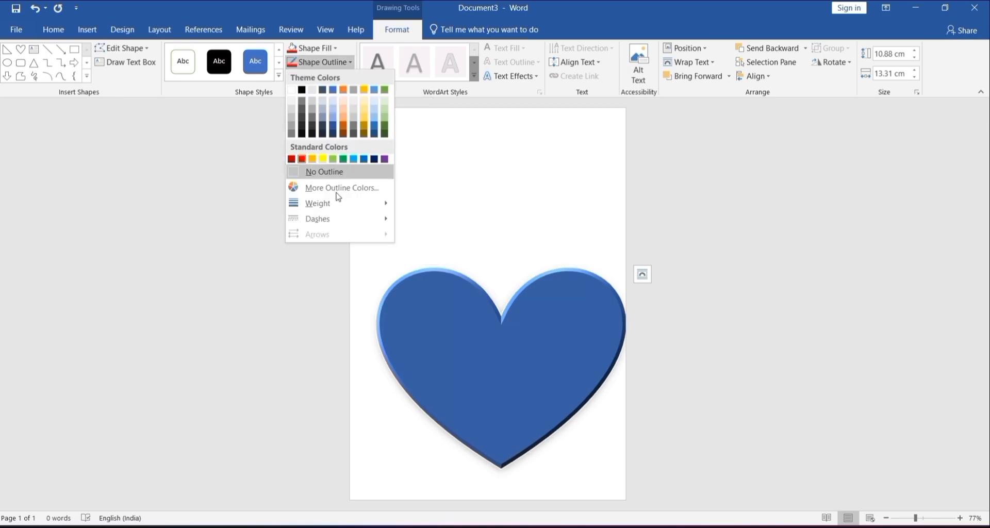
pyautogui.moveTo(338, 207)
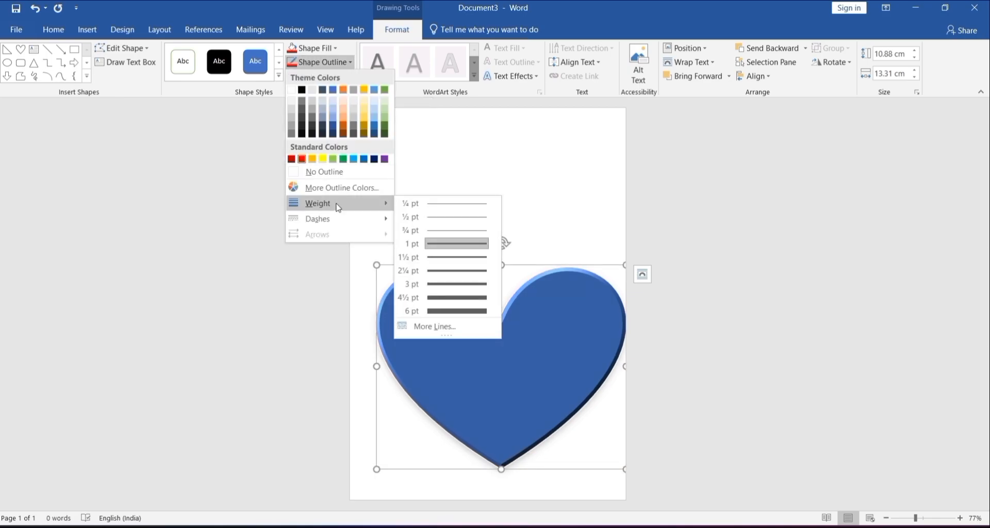
pyautogui.click(450, 313)
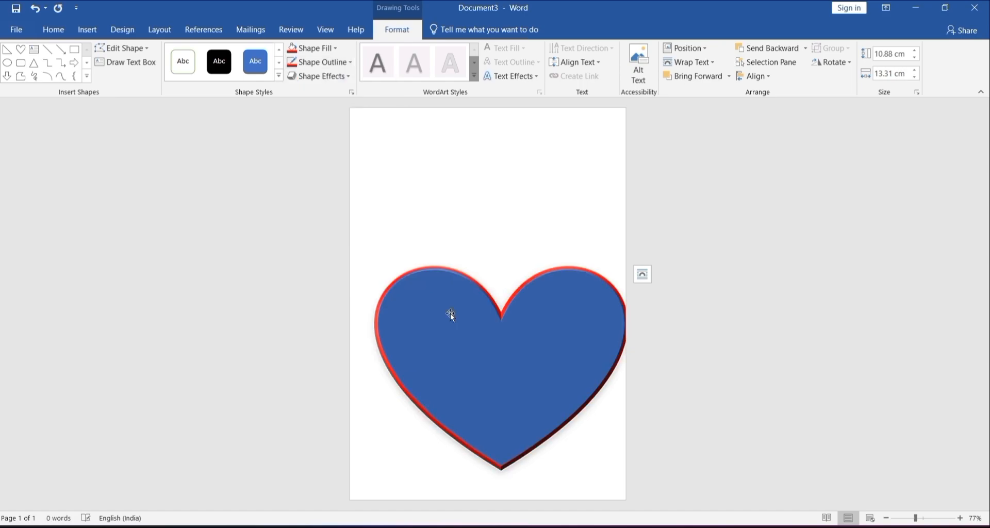
pyautogui.click(311, 48)
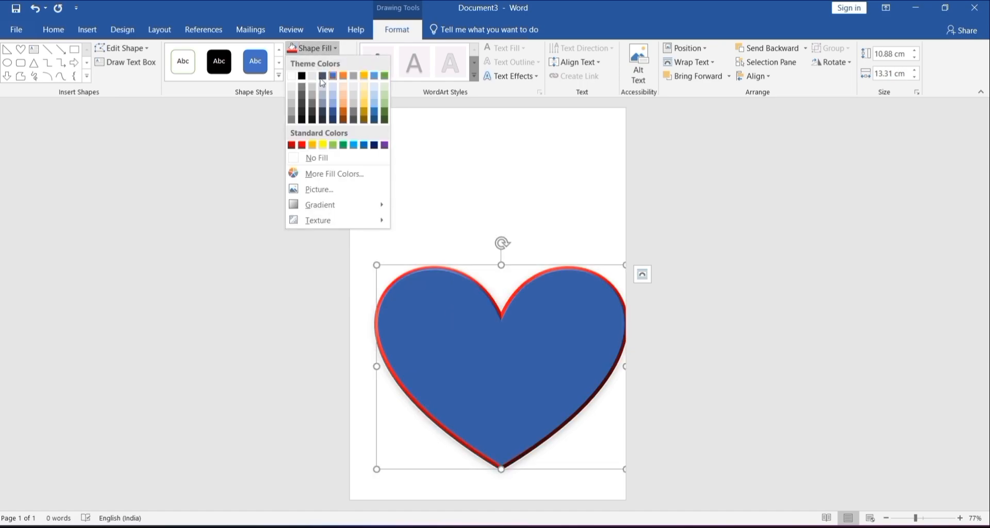
pyautogui.click(339, 160)
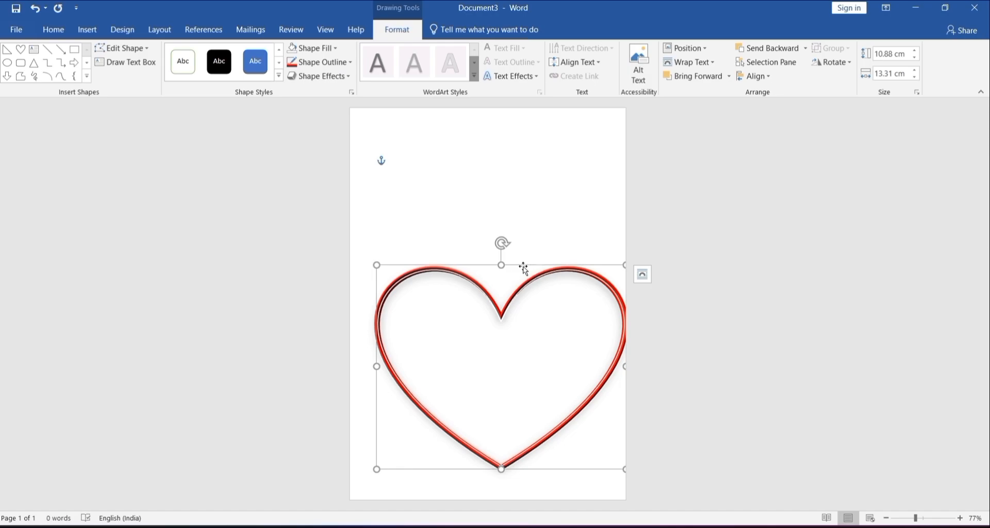
# Step: Enlarge the heart to about 33.2 cm x 20.2 cm and move it so its lower tip meets the page's bottom edge
pyautogui.hotkey('ctrl', 'z')
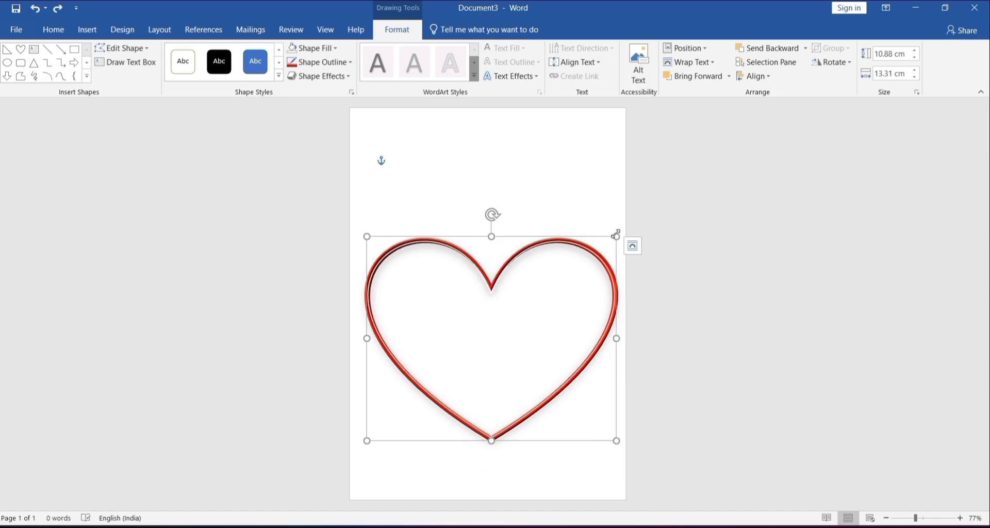
pyautogui.moveTo(616, 234); pyautogui.dragTo(860, 97)
pyautogui.moveTo(543, 372); pyautogui.dragTo(355, 414)
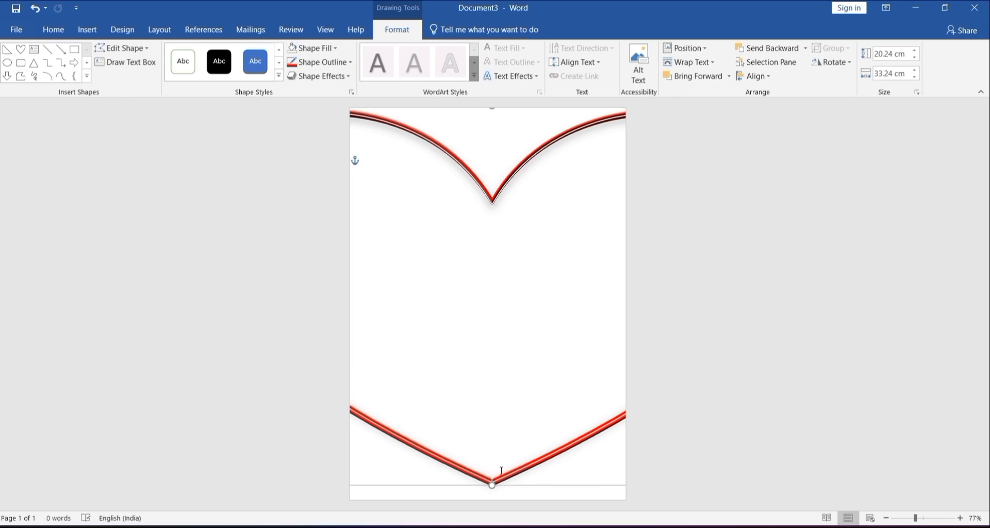
pyautogui.moveTo(497, 478)
pyautogui.mouseDown()
pyautogui.moveTo(487, 498)
pyautogui.moveTo(481, 488)
pyautogui.moveTo(490, 490)
pyautogui.mouseUp()
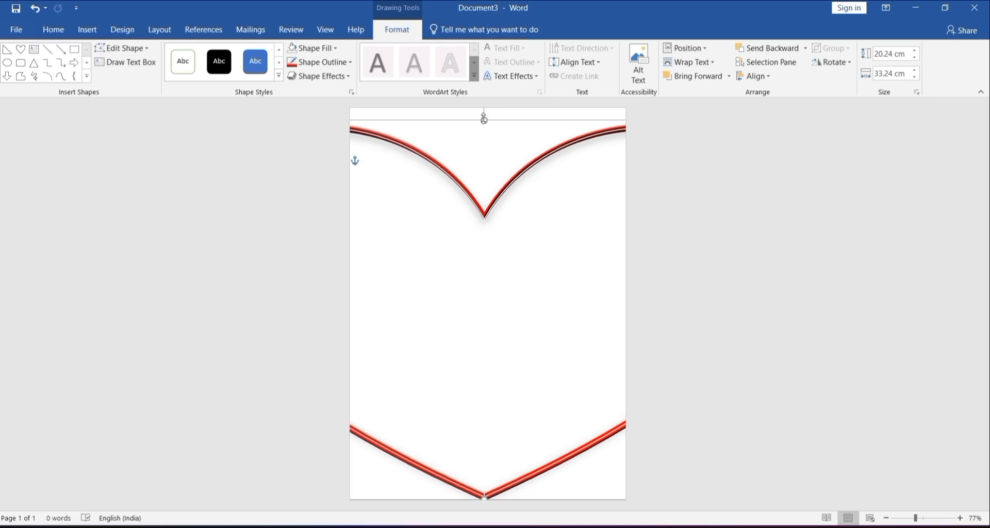
# Step: Stretch the heart upward beyond the page and centre its tip at the bottom edge, leaving a V-shaped border across the lower page
pyautogui.moveTo(491, 92); pyautogui.dragTo(562, 1)
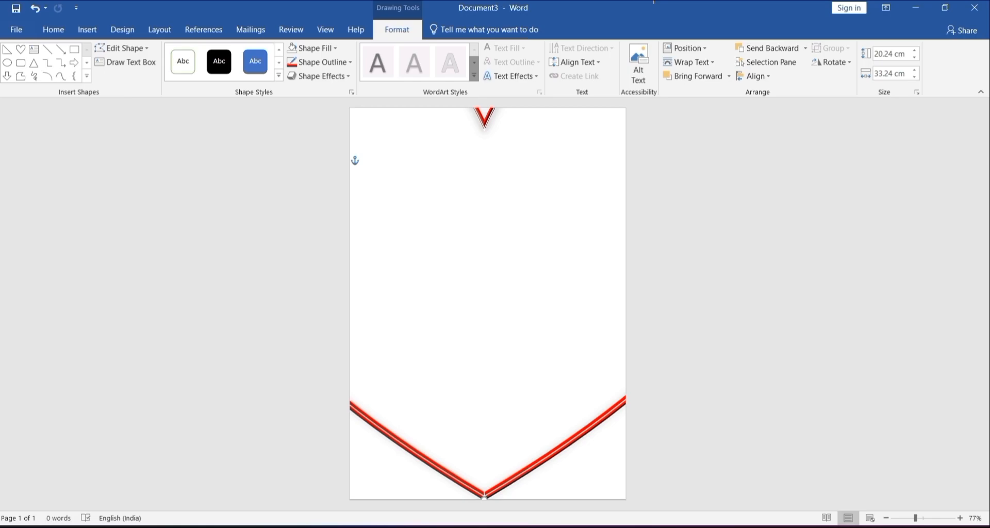
pyautogui.moveTo(656, 2); pyautogui.dragTo(779, 1)
pyautogui.moveTo(517, 476); pyautogui.dragTo(520, 450)
pyautogui.moveTo(486, 473); pyautogui.dragTo(488, 500)
pyautogui.click(743, 377)
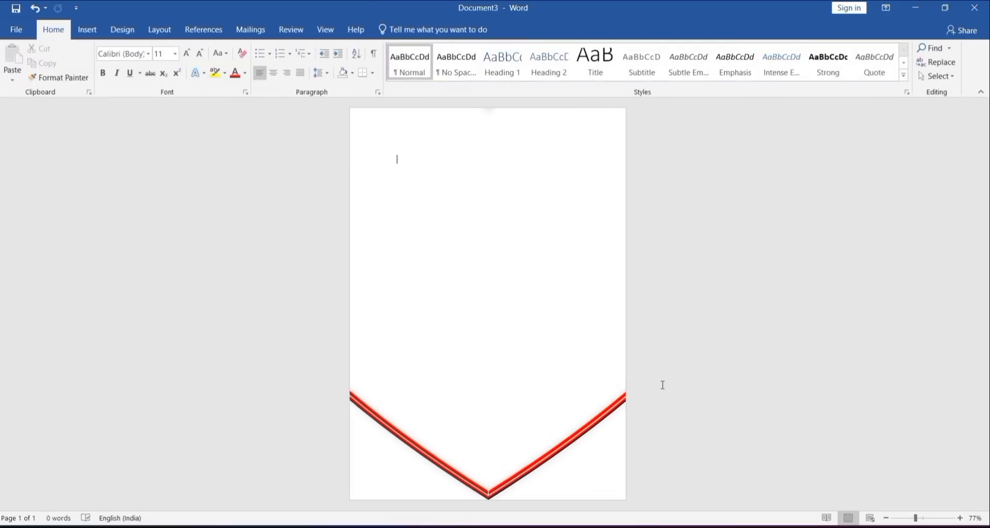
# Step: Draw a right triangle about 7.3 cm x 5.2 cm in the page's lower-left corner and send it behind the heart outline
pyautogui.click(95, 24)
pyautogui.click(183, 62)
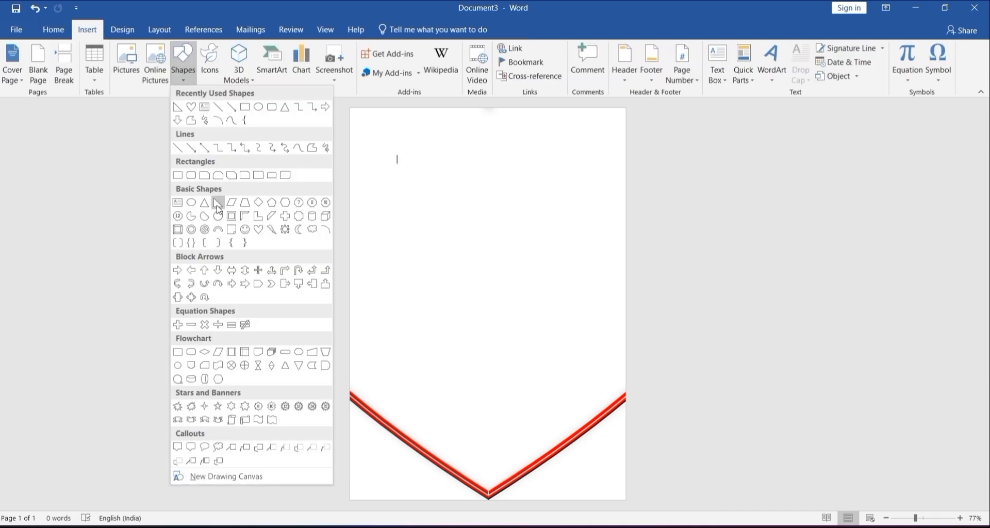
pyautogui.click(216, 204)
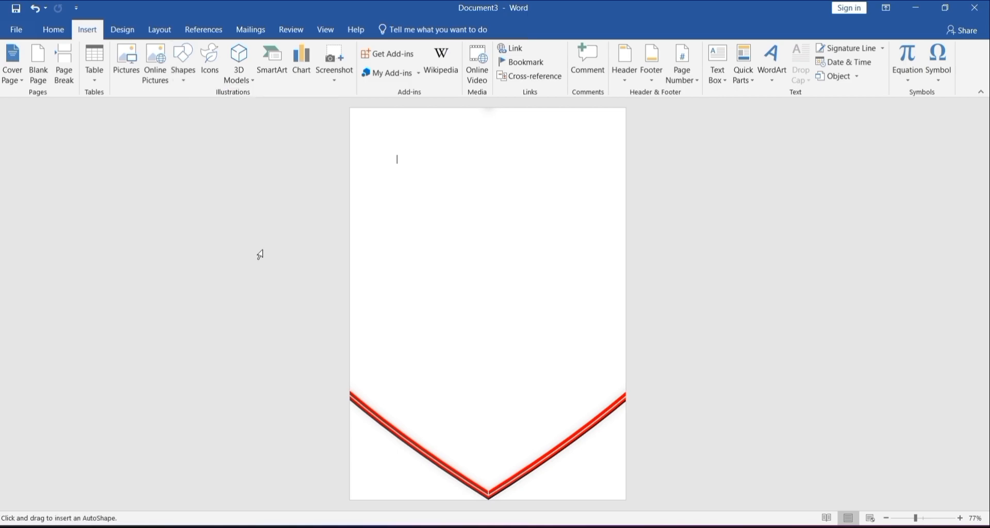
pyautogui.moveTo(350, 402)
pyautogui.mouseDown()
pyautogui.moveTo(458, 493)
pyautogui.moveTo(486, 499)
pyautogui.mouseUp()
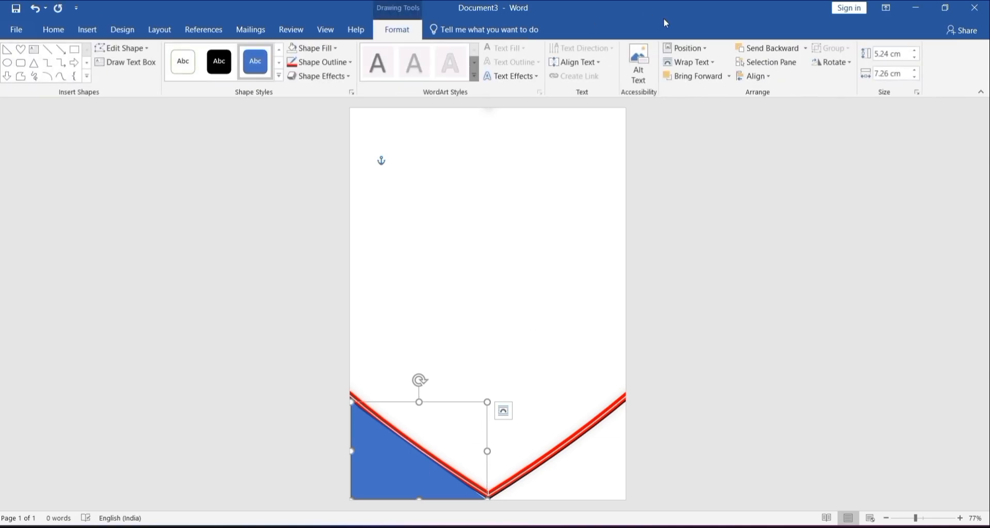
pyautogui.click(772, 54)
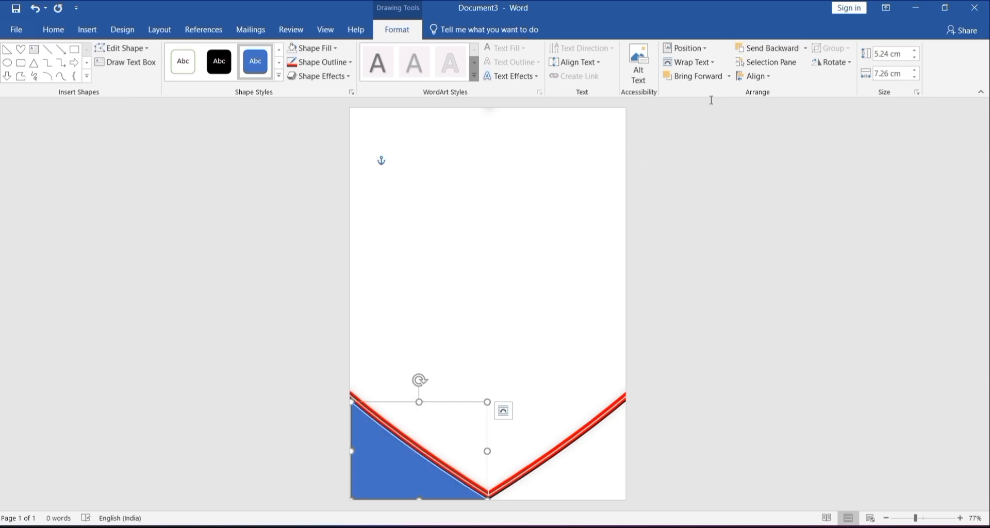
# Step: Fill the lower-left triangle with standard red
pyautogui.click(308, 49)
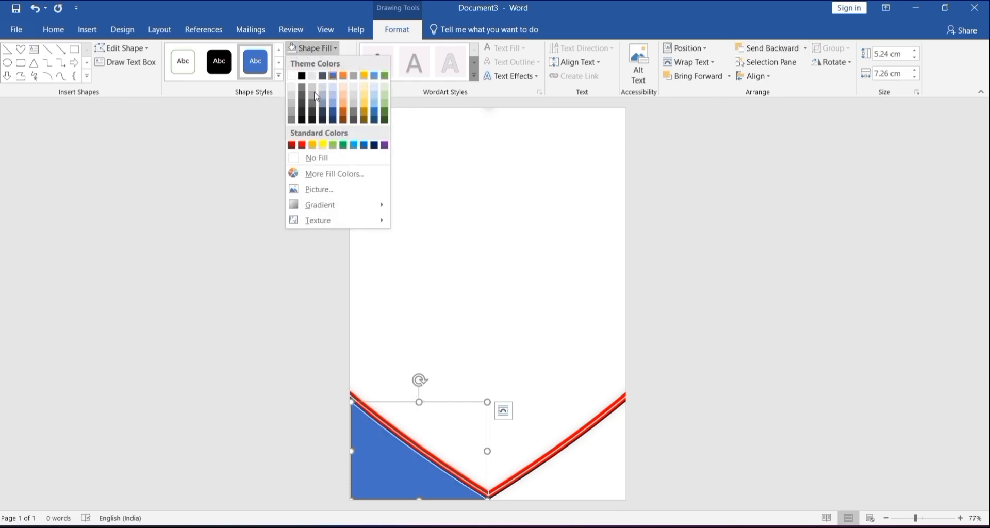
pyautogui.click(303, 145)
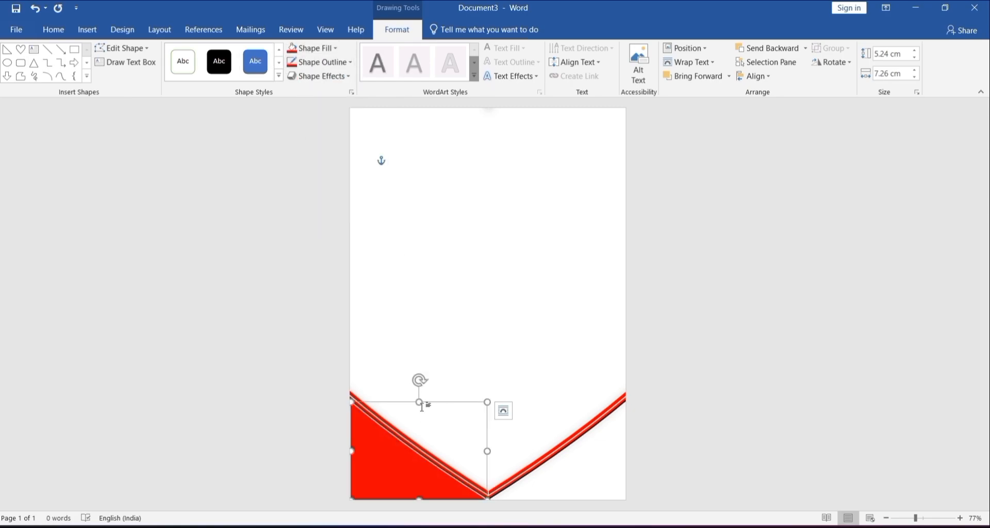
pyautogui.click(415, 393)
# Step: Draw a right triangle about 6.7 cm x 5 cm in the page's lower-right corner and flip it horizontally
pyautogui.click(87, 29)
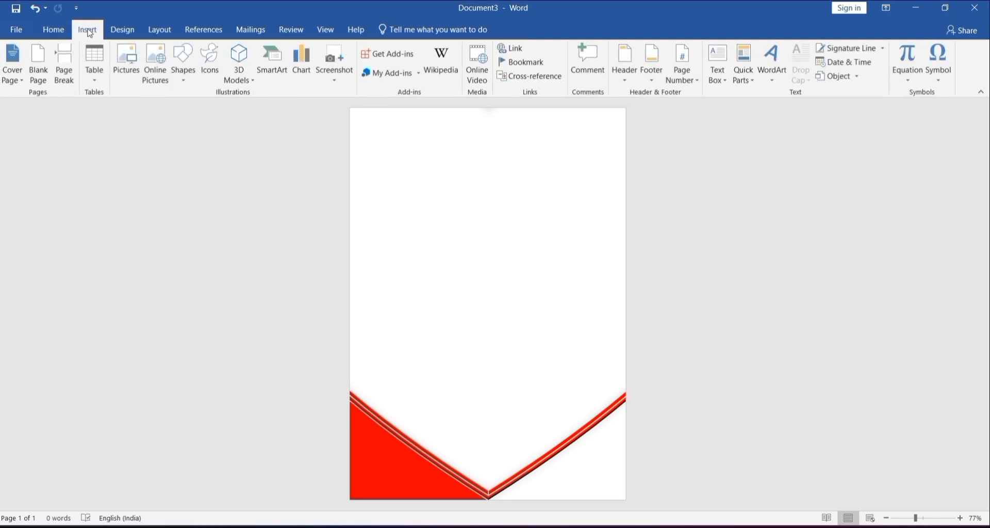
pyautogui.click(183, 64)
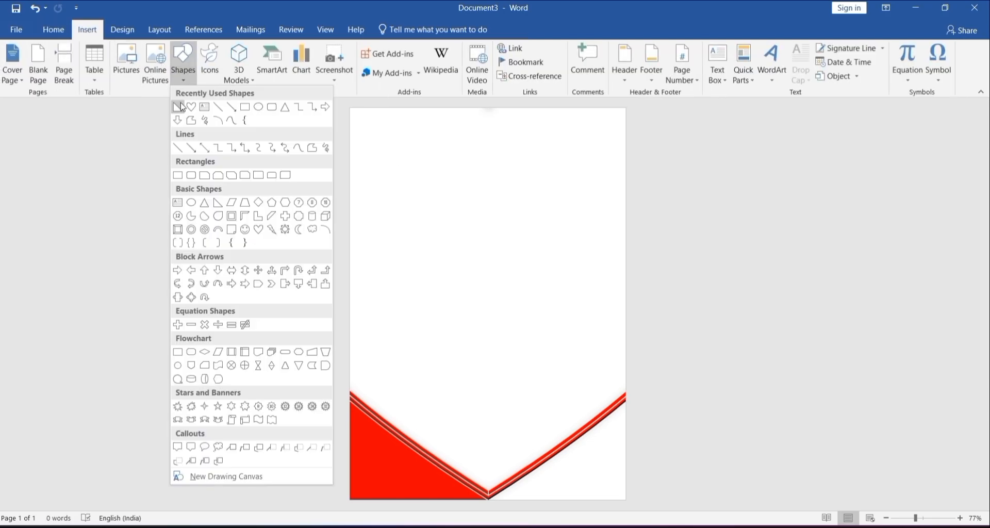
pyautogui.click(178, 107)
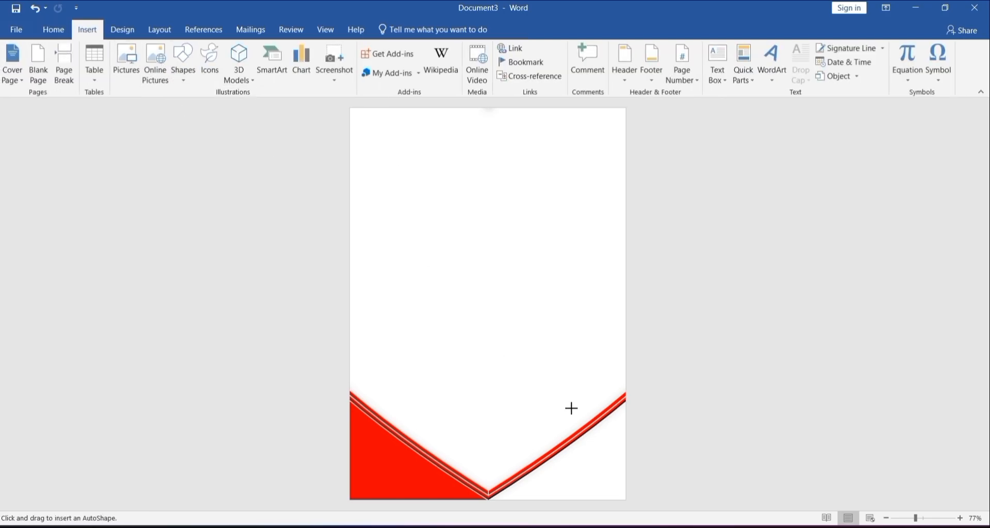
pyautogui.moveTo(623, 405); pyautogui.dragTo(499, 498)
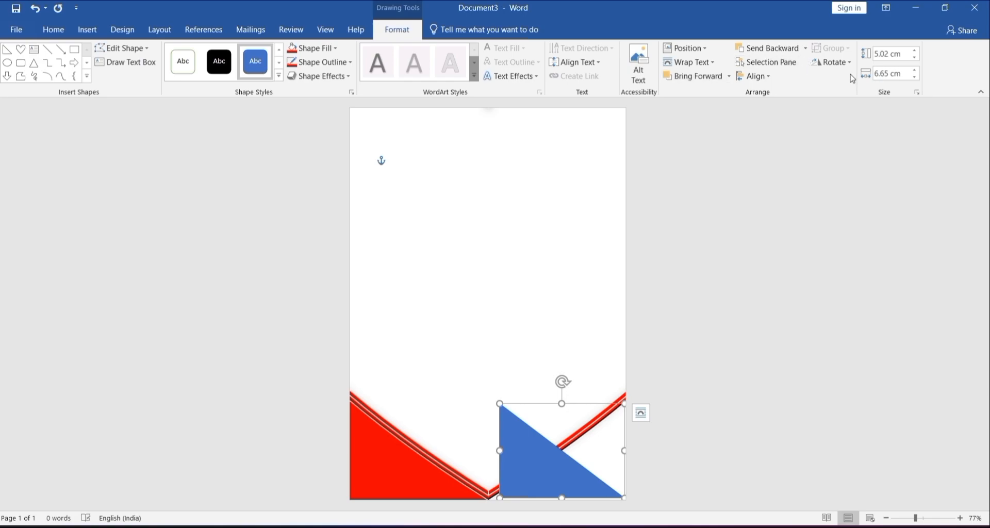
pyautogui.click(839, 65)
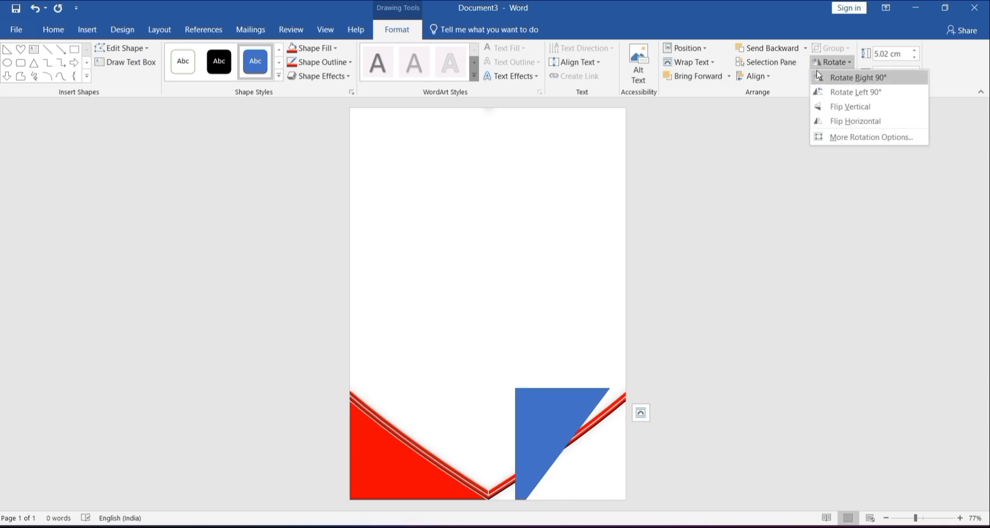
pyautogui.click(849, 121)
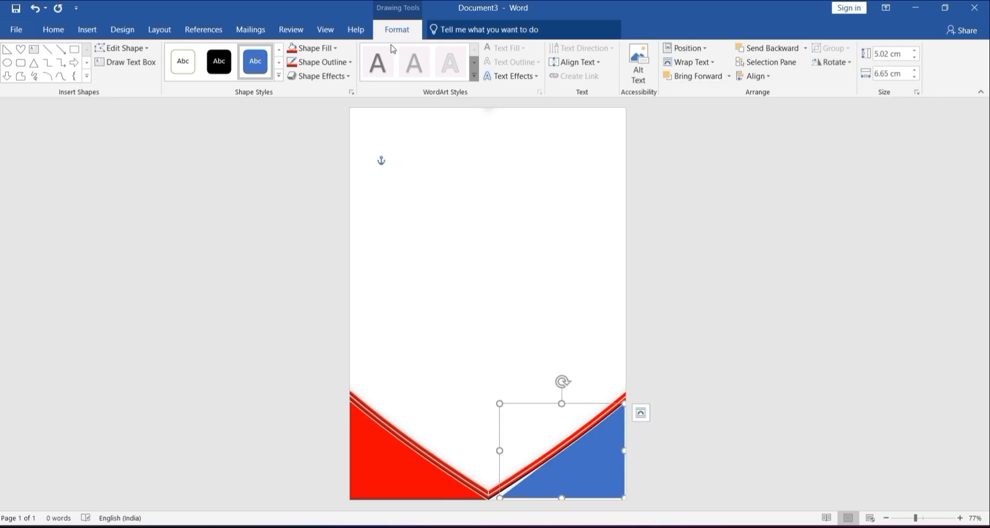
# Step: Fill the lower-right triangle with red and enlarge it to about 7.2 cm wide so it fills the corner up to the heart outline
pyautogui.click(291, 49)
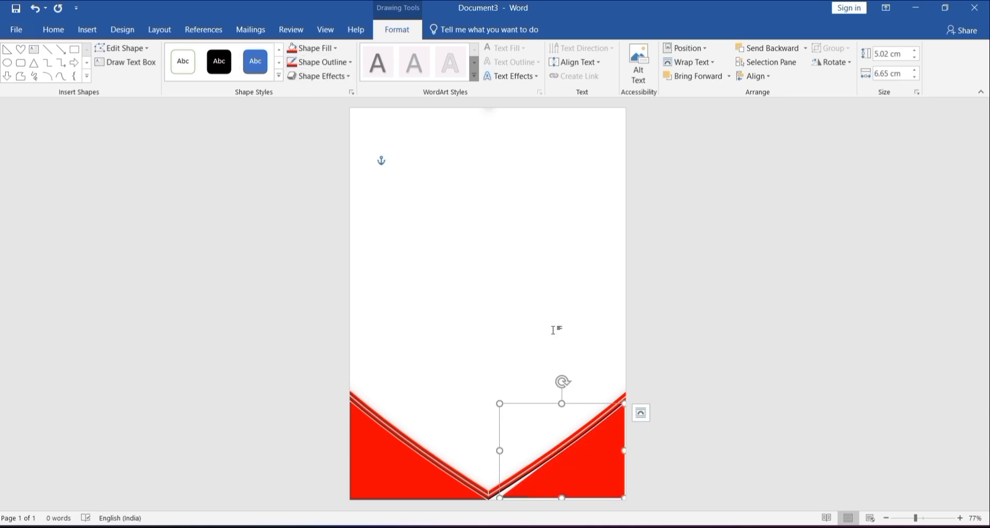
pyautogui.moveTo(606, 473); pyautogui.dragTo(628, 449)
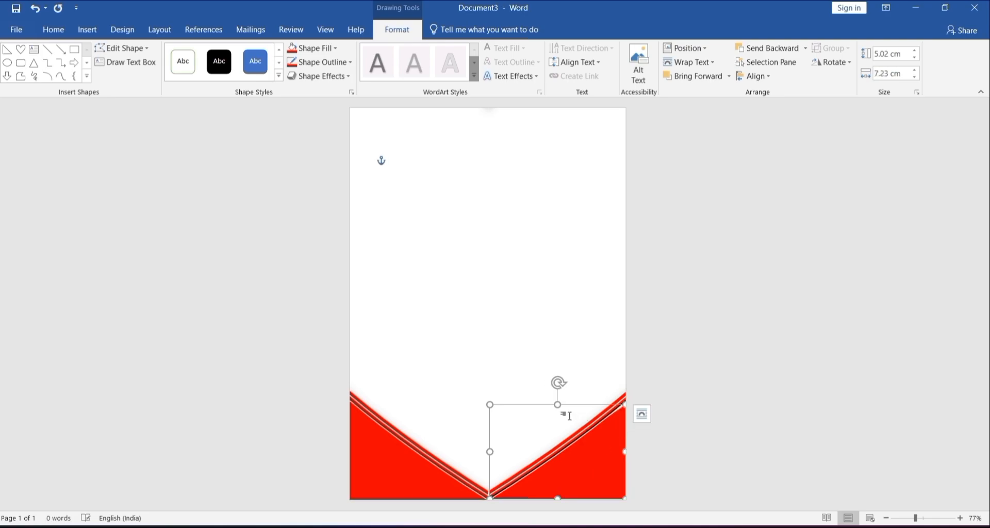
pyautogui.moveTo(557, 403); pyautogui.dragTo(557, 396)
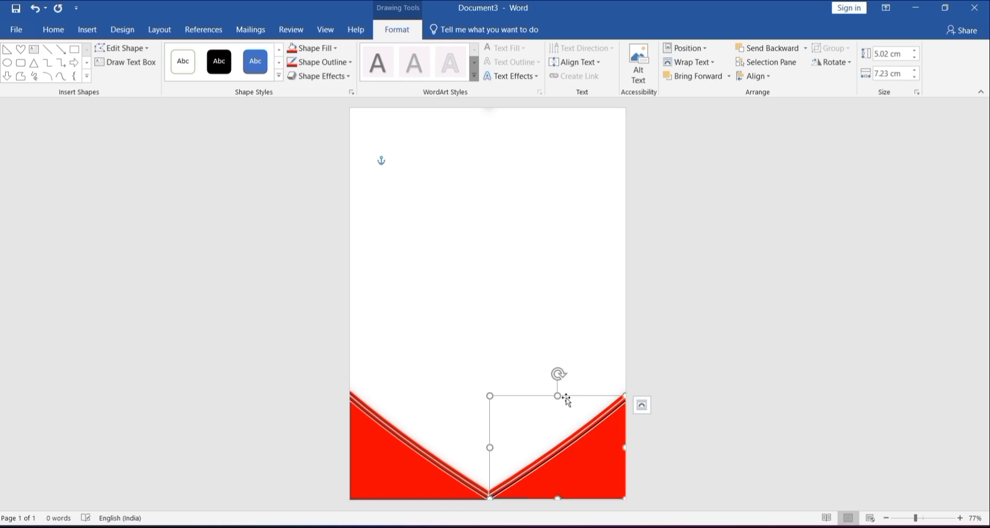
# Step: Insert the picture file 2 from the Downloads folder
pyautogui.click(88, 29)
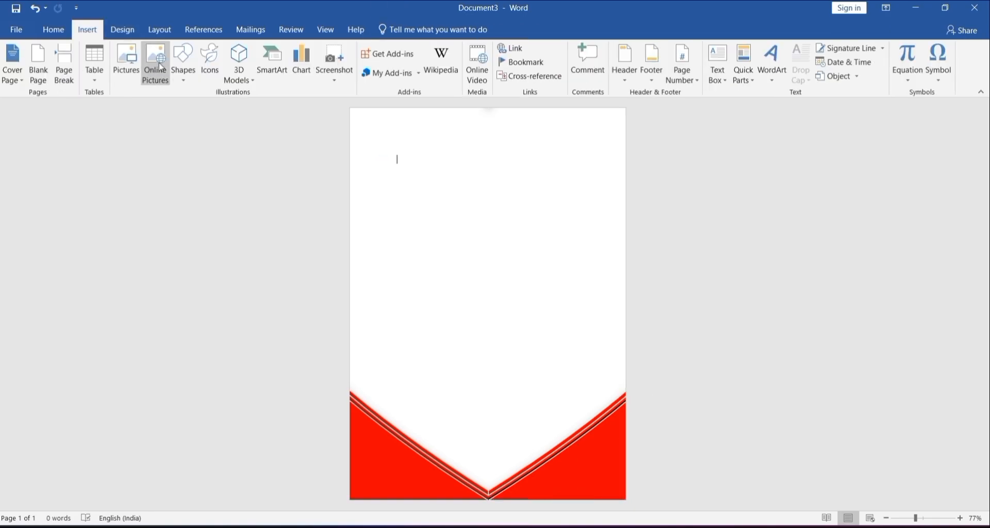
pyautogui.click(127, 66)
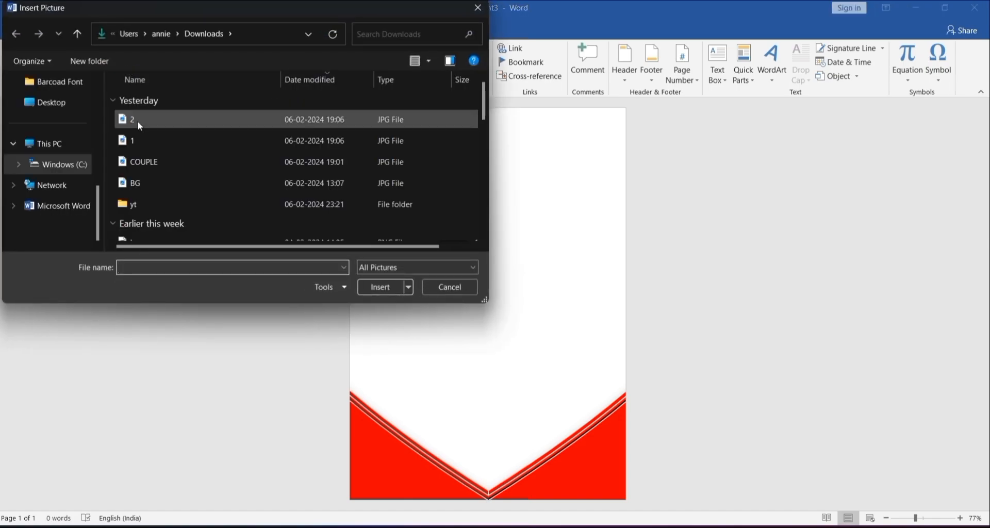
pyautogui.doubleClick(139, 126)
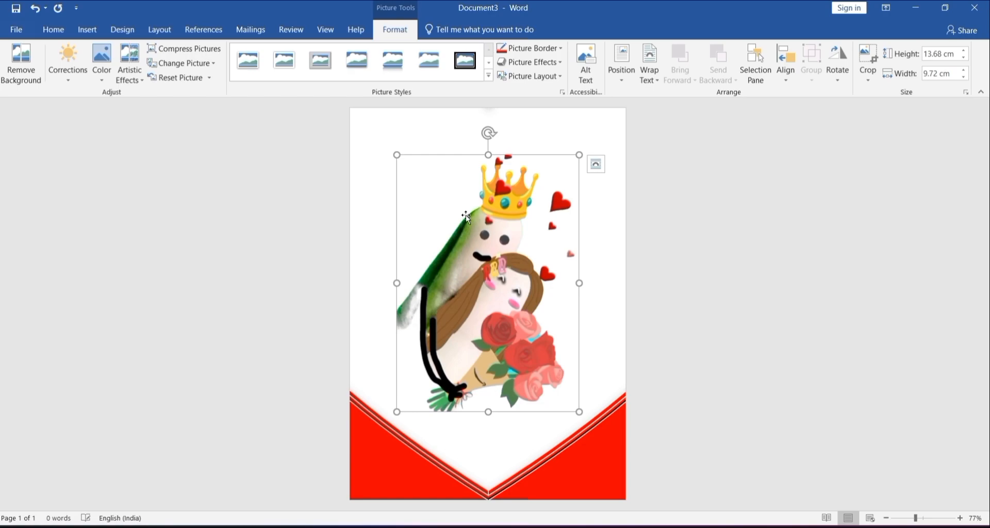
# Step: Remove the crowned couple picture's background, marking the roses, arm, crown and floating hearts as areas to keep
pyautogui.click(23, 70)
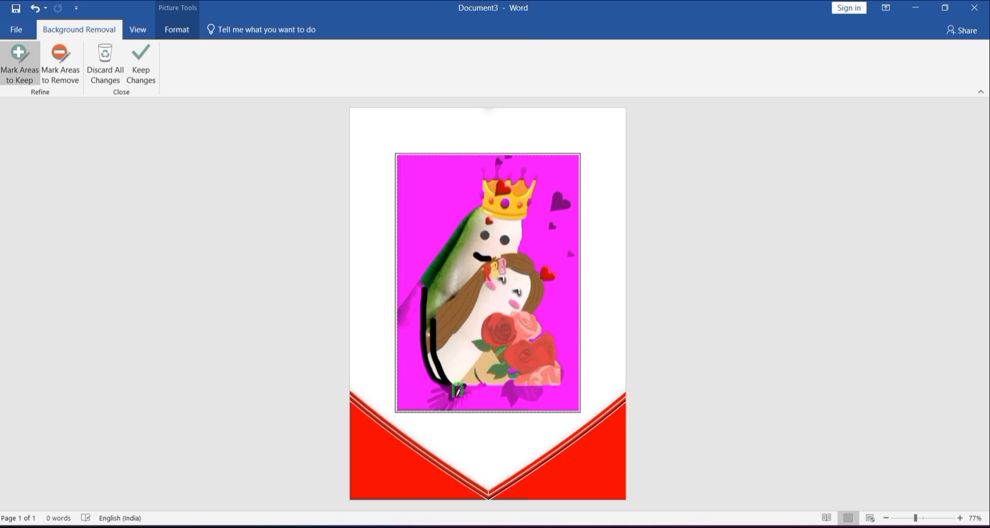
pyautogui.moveTo(520, 380); pyautogui.dragTo(542, 381)
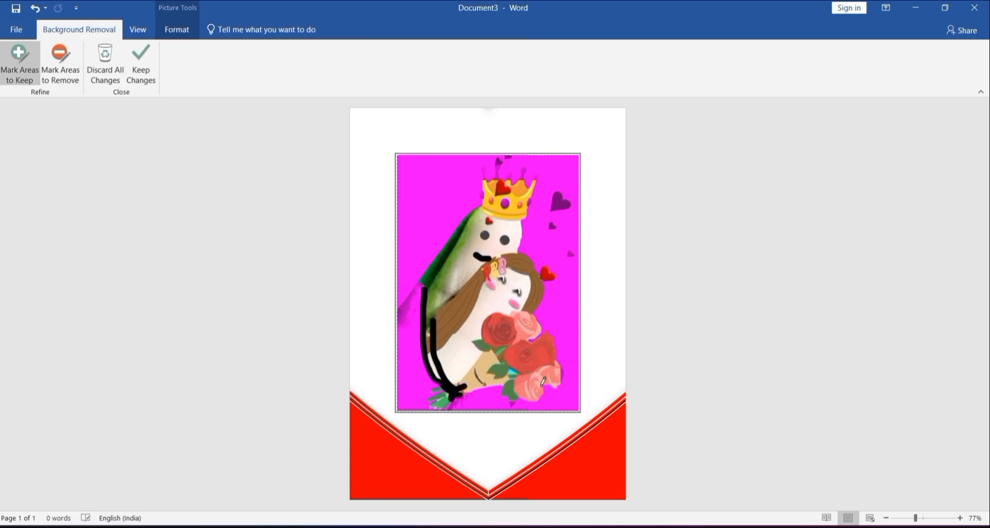
pyautogui.moveTo(427, 379); pyautogui.dragTo(418, 351)
pyautogui.moveTo(416, 297); pyautogui.dragTo(405, 314)
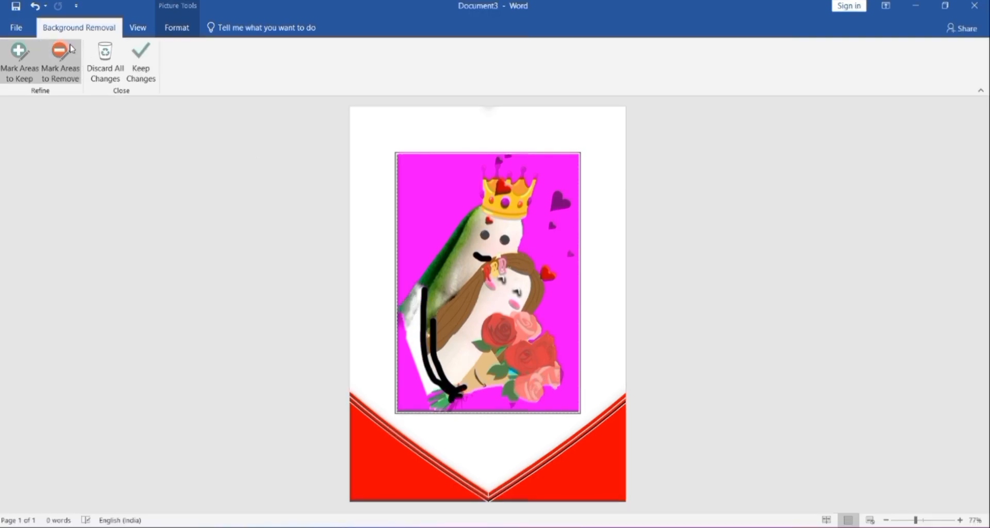
pyautogui.click(522, 178)
pyautogui.click(559, 202)
pyautogui.click(60, 60)
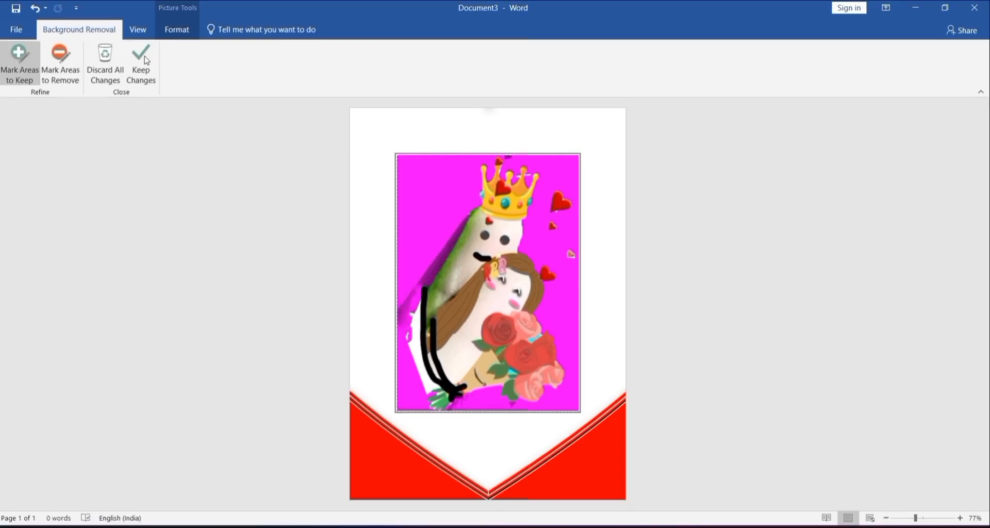
pyautogui.click(146, 61)
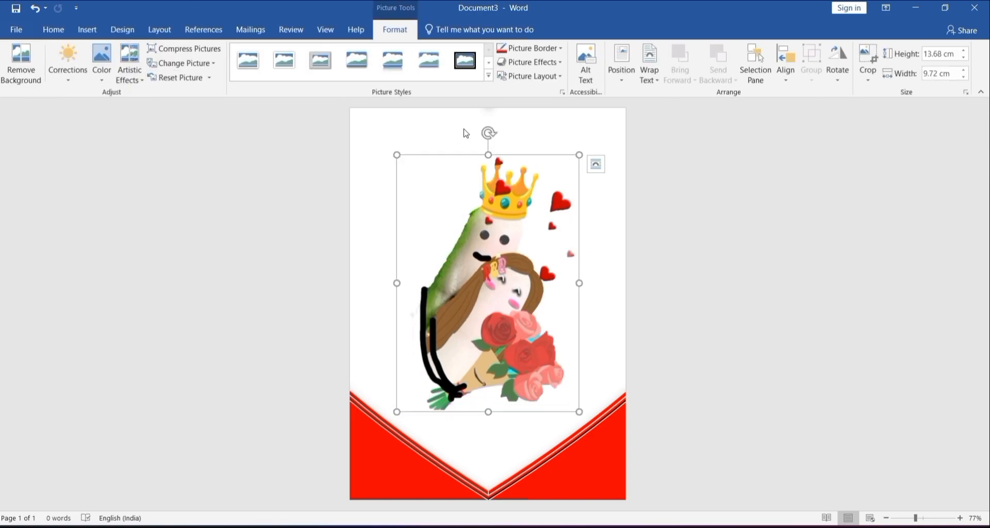
# Step: Set the crowned couple picture in front of text, shrink it to about 2.4 cm x 3.4 cm and place it in the lower-left corner
pyautogui.click(595, 164)
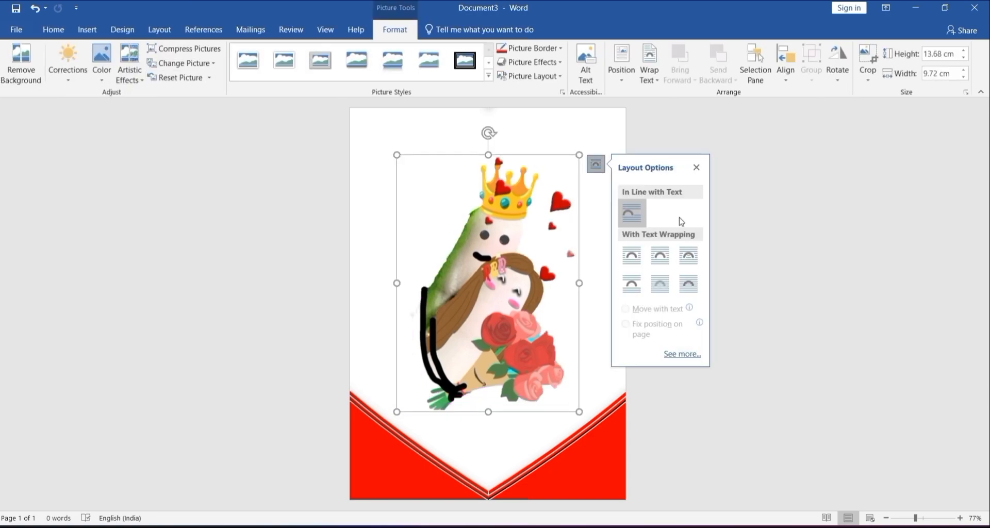
pyautogui.click(689, 286)
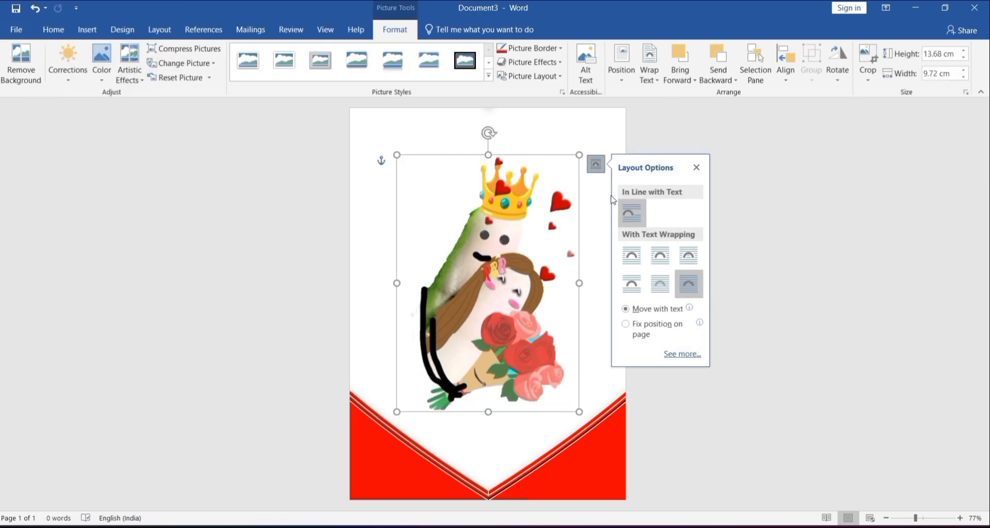
pyautogui.moveTo(580, 154); pyautogui.dragTo(430, 366)
pyautogui.moveTo(417, 400); pyautogui.dragTo(367, 484)
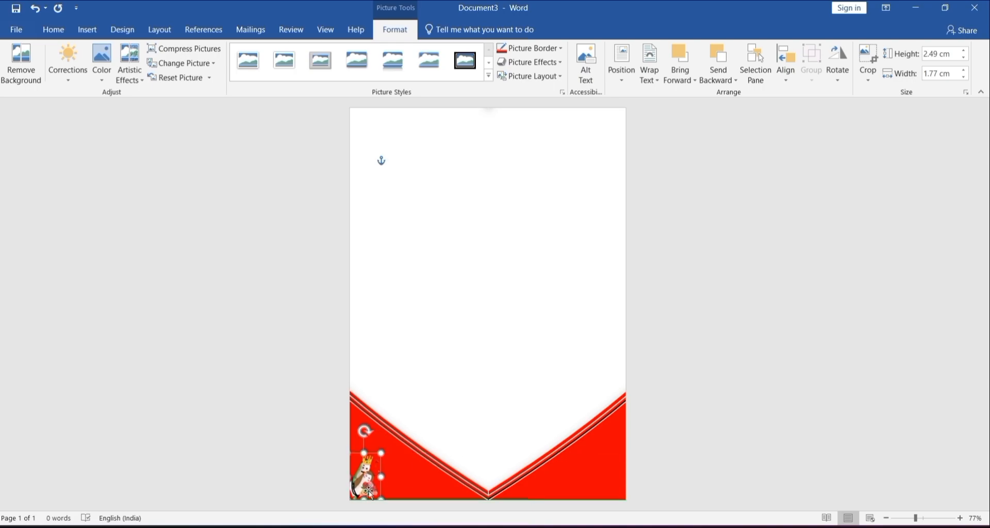
pyautogui.moveTo(386, 442); pyautogui.dragTo(393, 435)
pyautogui.moveTo(378, 472); pyautogui.dragTo(378, 472)
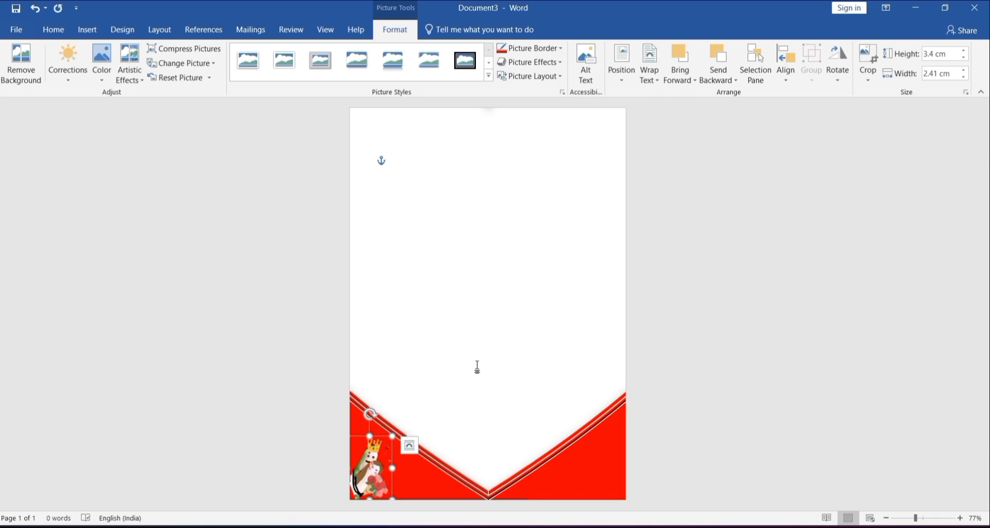
# Step: Insert the picture of the two finger characters holding a heart
pyautogui.click(477, 367)
pyautogui.click(94, 28)
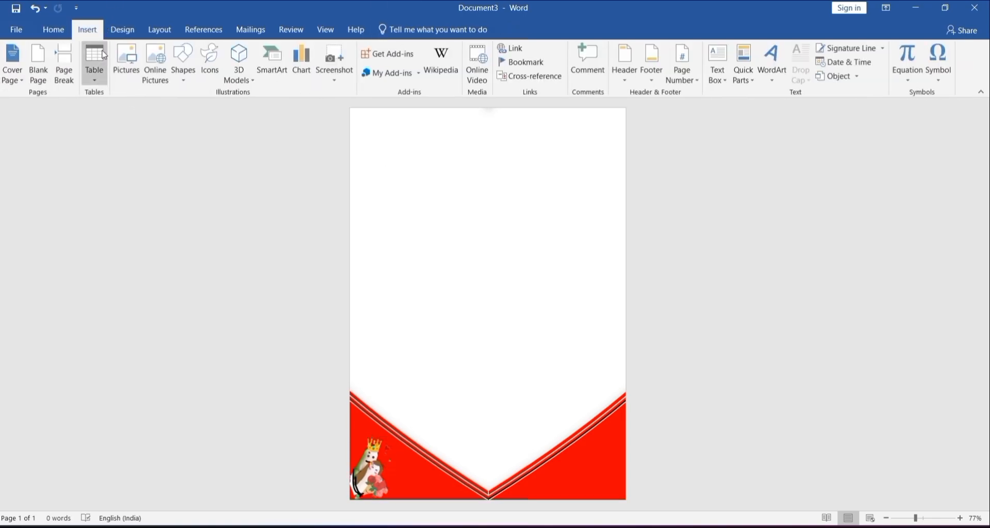
pyautogui.click(126, 59)
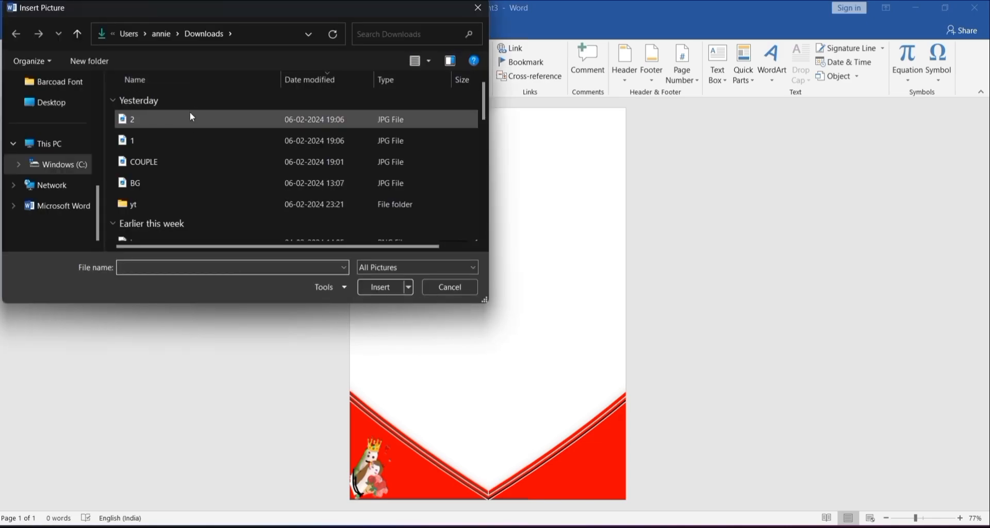
pyautogui.doubleClick(191, 115)
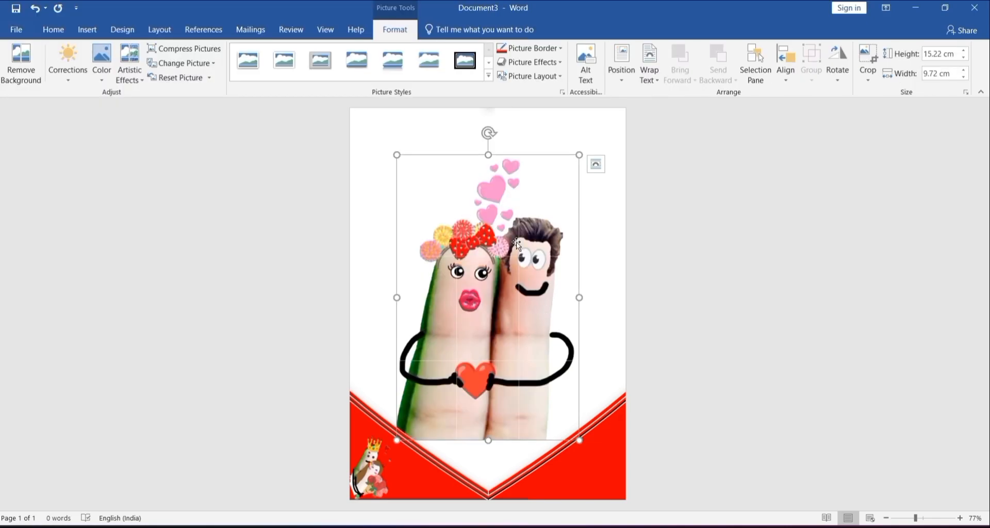
# Step: Remove the finger couple picture's background, marking the pink hearts, the right figure's eyes and the lower fingers as areas to keep
pyautogui.click(18, 52)
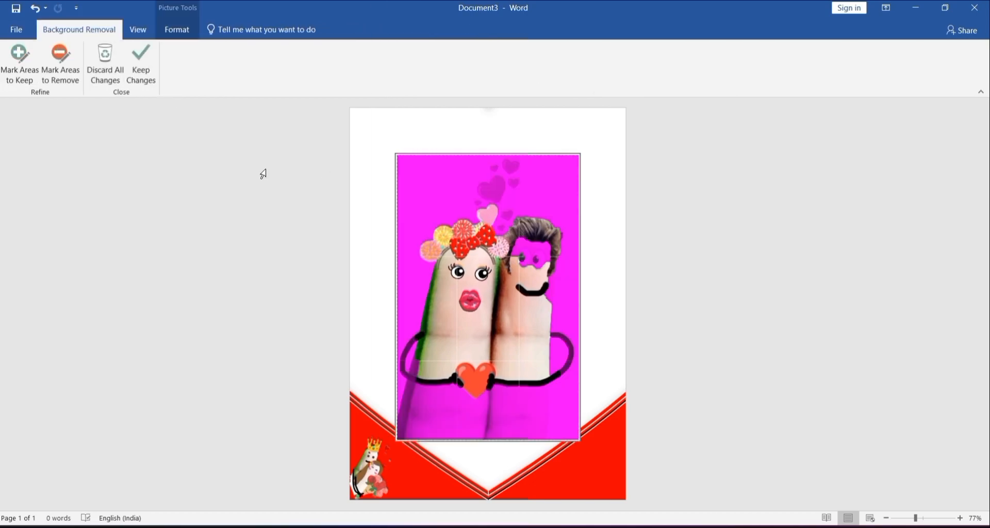
pyautogui.click(19, 54)
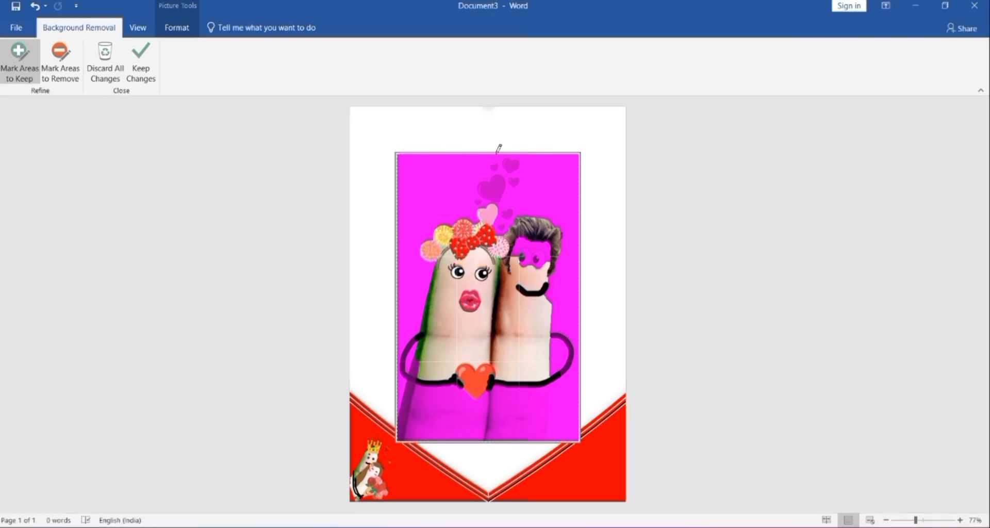
pyautogui.click(492, 189)
pyautogui.moveTo(521, 247); pyautogui.dragTo(543, 248)
pyautogui.click(525, 257)
pyautogui.click(539, 259)
pyautogui.click(508, 213)
pyautogui.click(501, 227)
pyautogui.click(513, 182)
pyautogui.moveTo(430, 407); pyautogui.dragTo(476, 412)
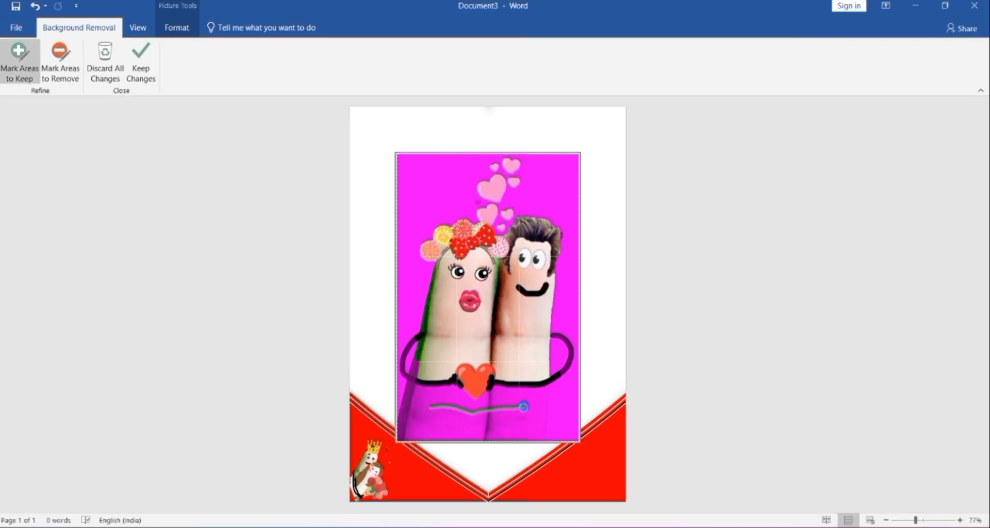
pyautogui.click(56, 59)
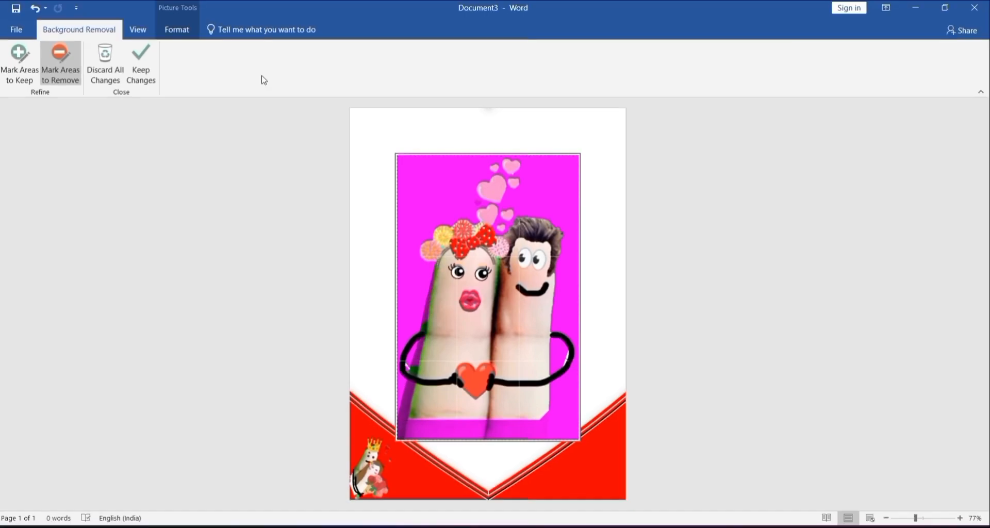
pyautogui.click(141, 61)
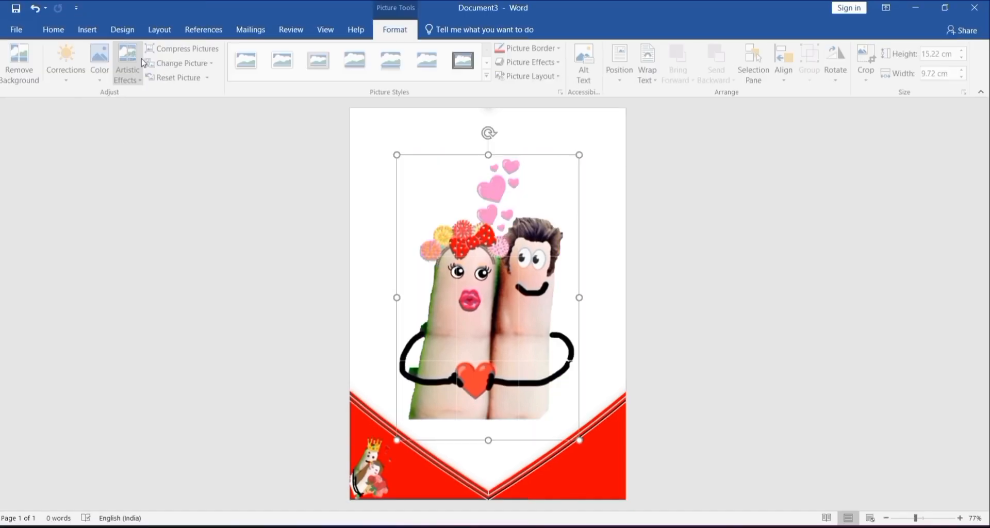
# Step: Mirror and shrink the finger couple picture to about 2.7 cm x 4.2 cm, set it in front of text and place it in the lower-right corner
pyautogui.moveTo(578, 155); pyautogui.dragTo(374, 358)
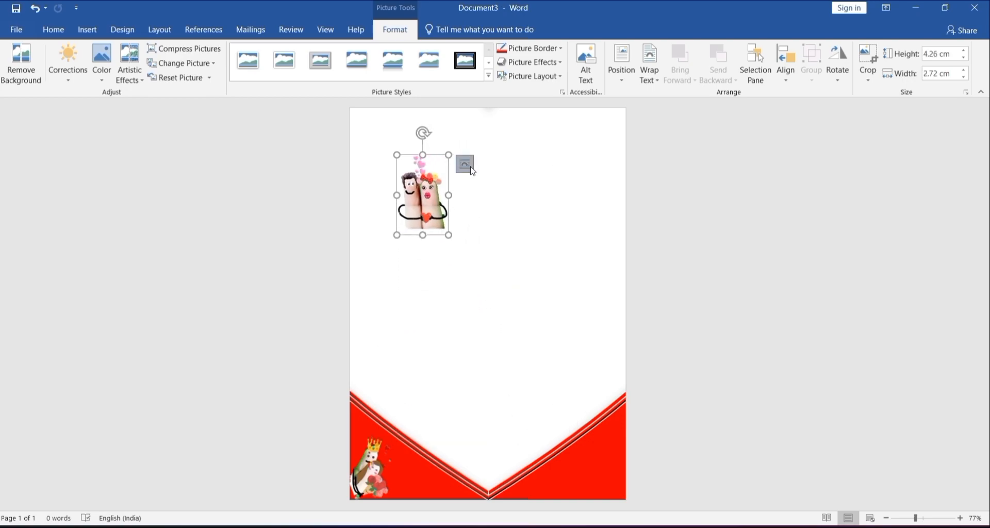
pyautogui.click(470, 168)
pyautogui.click(557, 287)
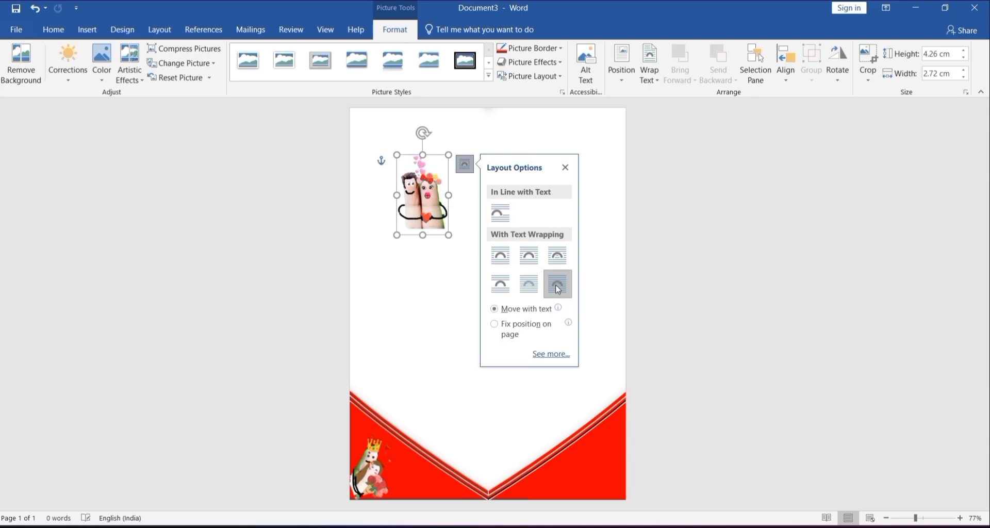
pyautogui.moveTo(449, 154); pyautogui.dragTo(625, 432)
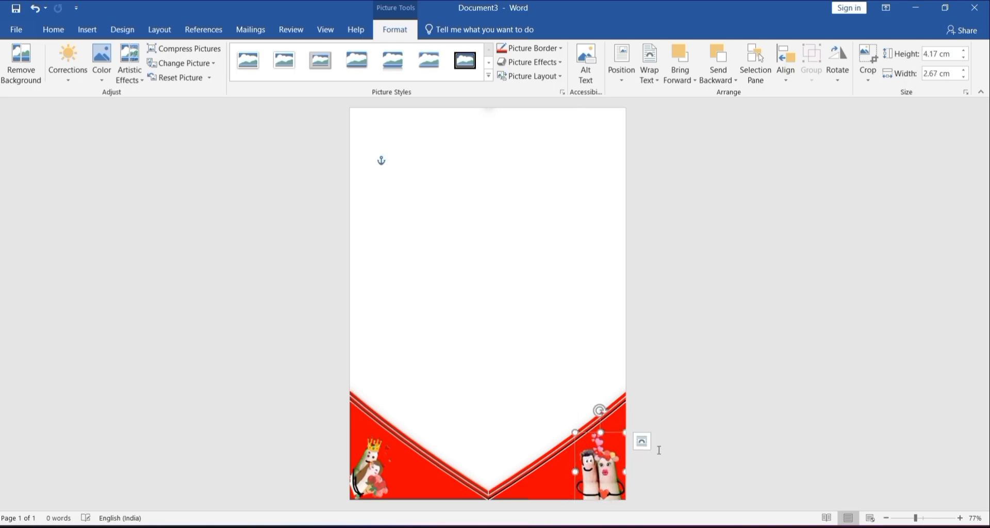
pyautogui.click(698, 437)
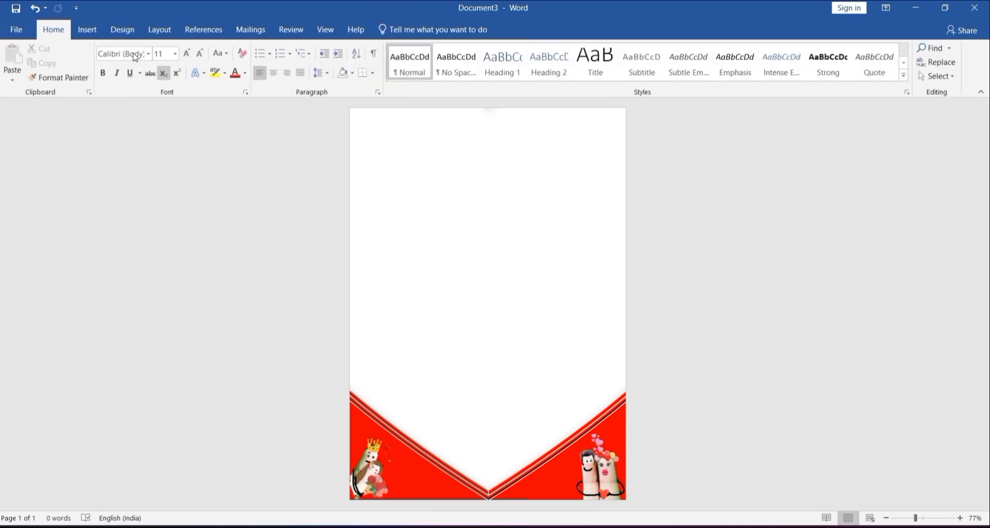
# Step: Fill the page background with the flower picture BG from the Downloads folder
pyautogui.click(122, 30)
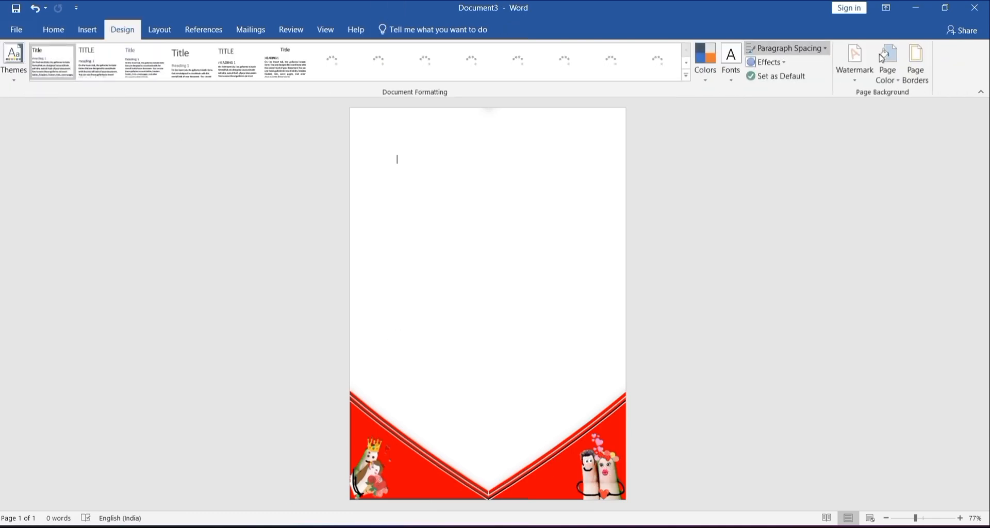
pyautogui.click(888, 74)
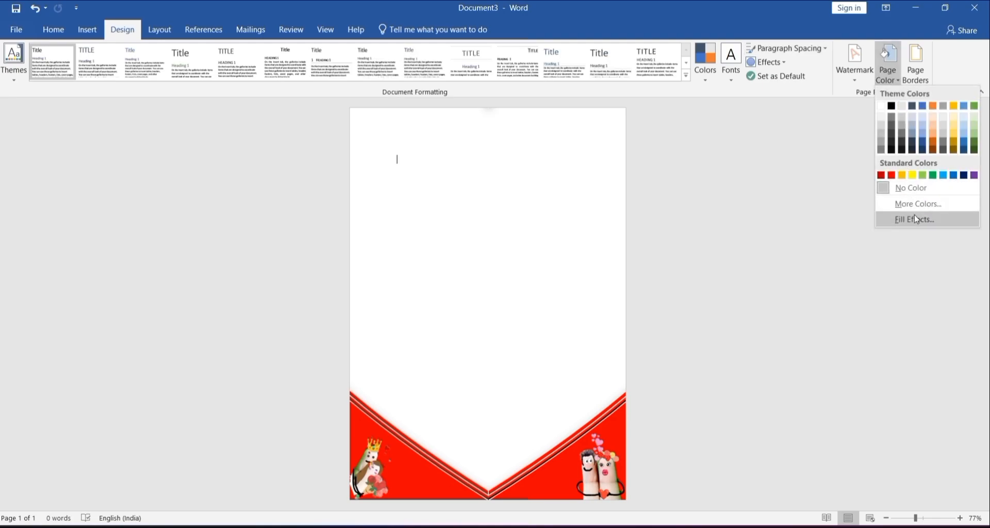
pyautogui.click(931, 220)
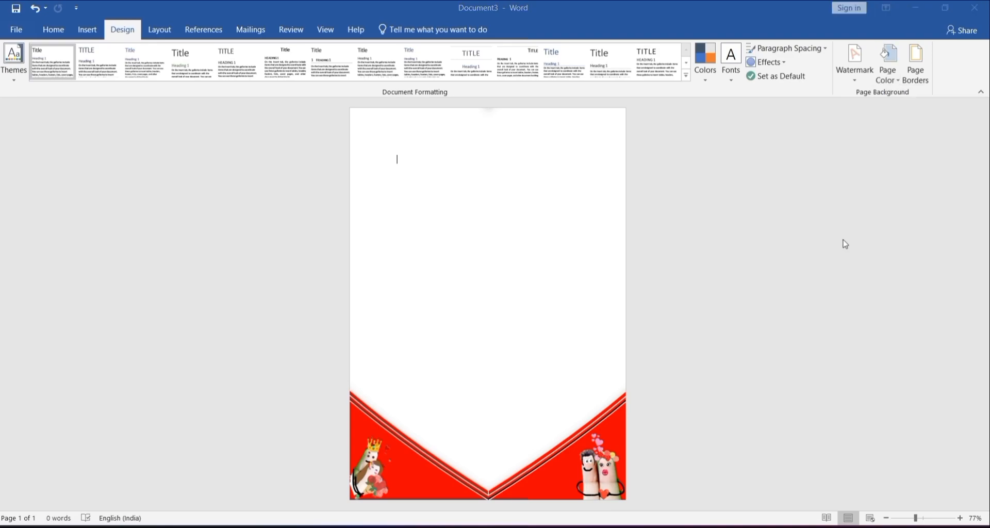
pyautogui.click(492, 129)
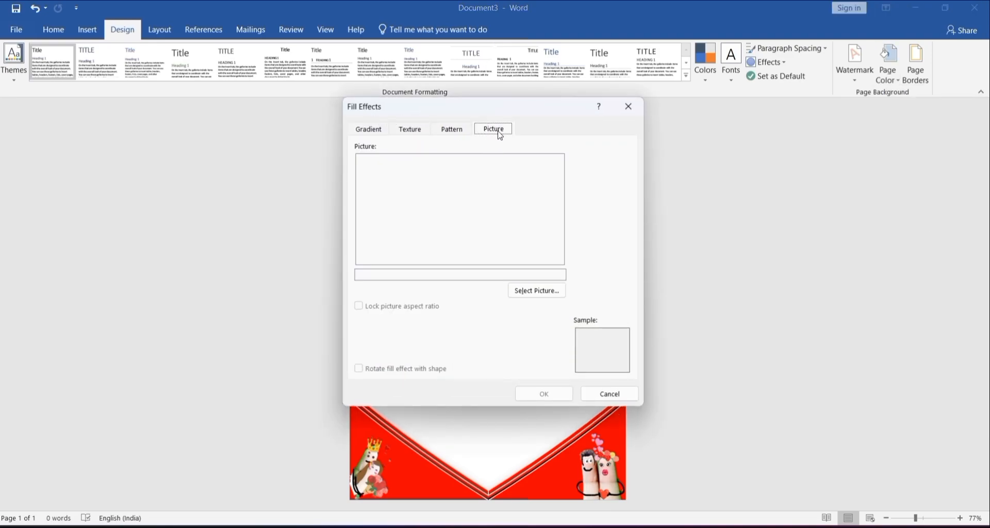
pyautogui.click(536, 292)
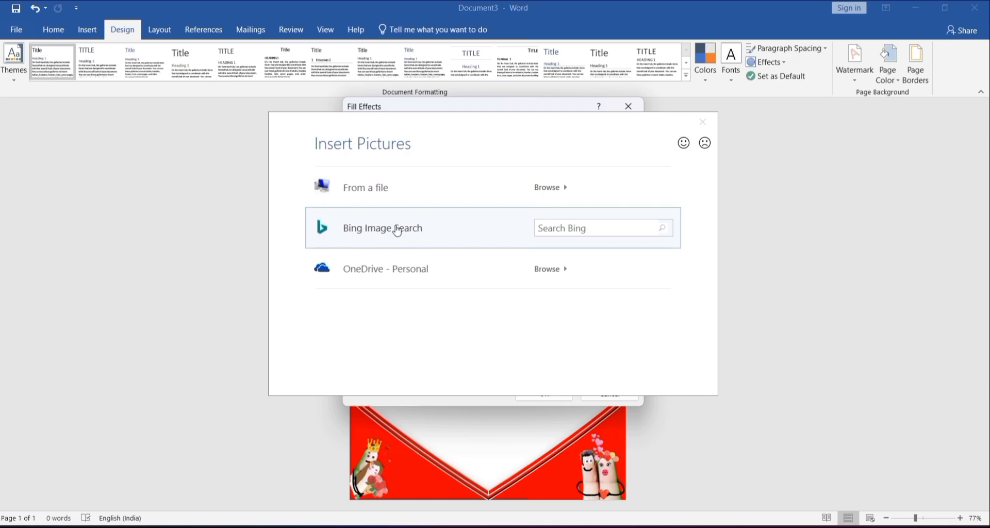
pyautogui.click(427, 185)
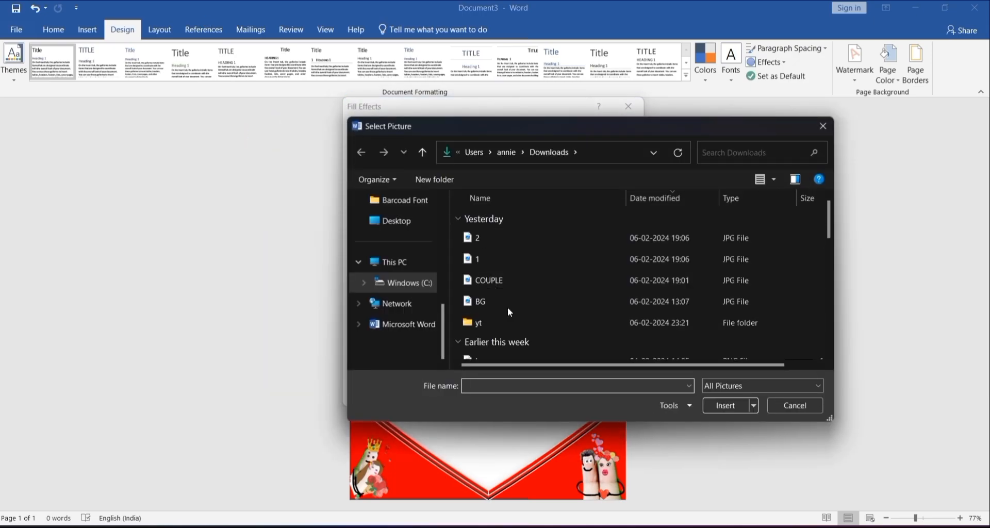
pyautogui.doubleClick(511, 309)
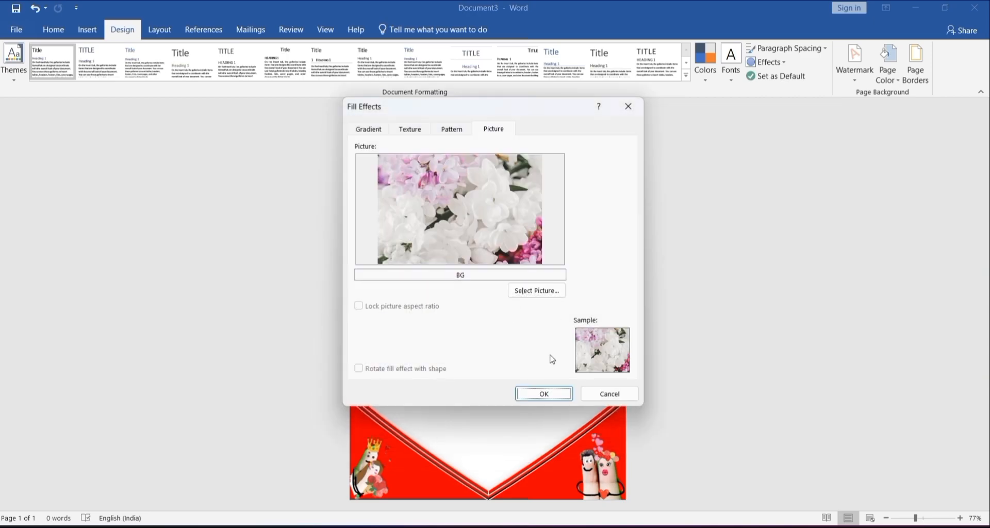
pyautogui.click(543, 394)
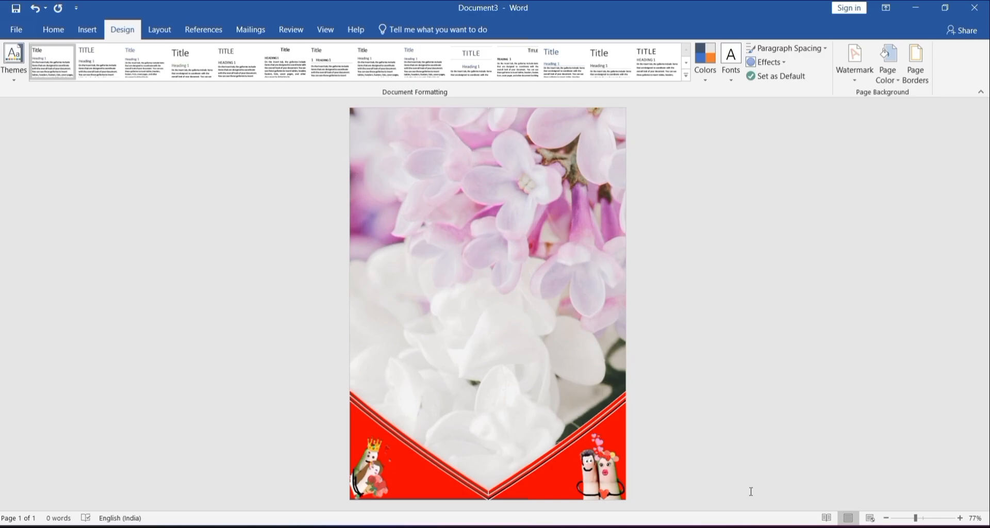
# Step: Check the finished VALENTINE DAY CARD document as a reference and return to Document3
pyautogui.moveTo(665, 525)
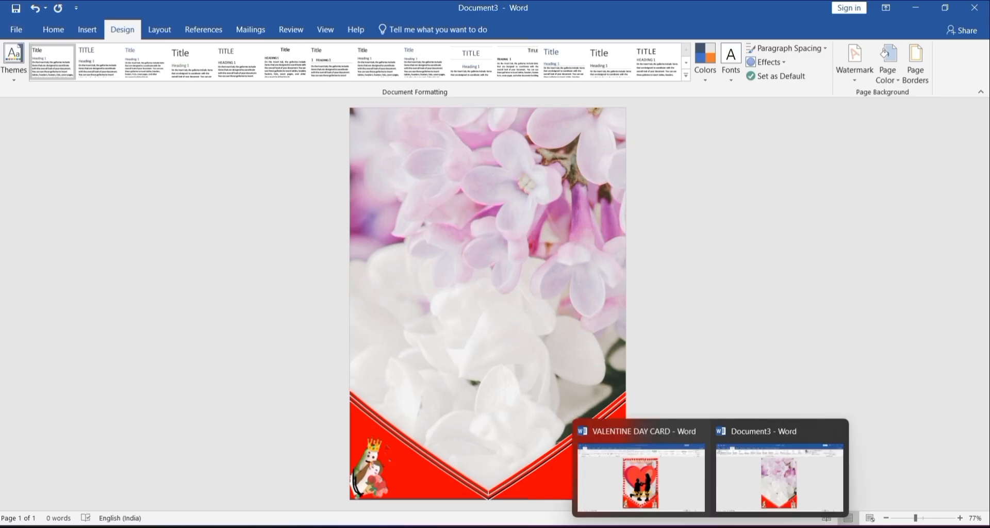
pyautogui.click(667, 501)
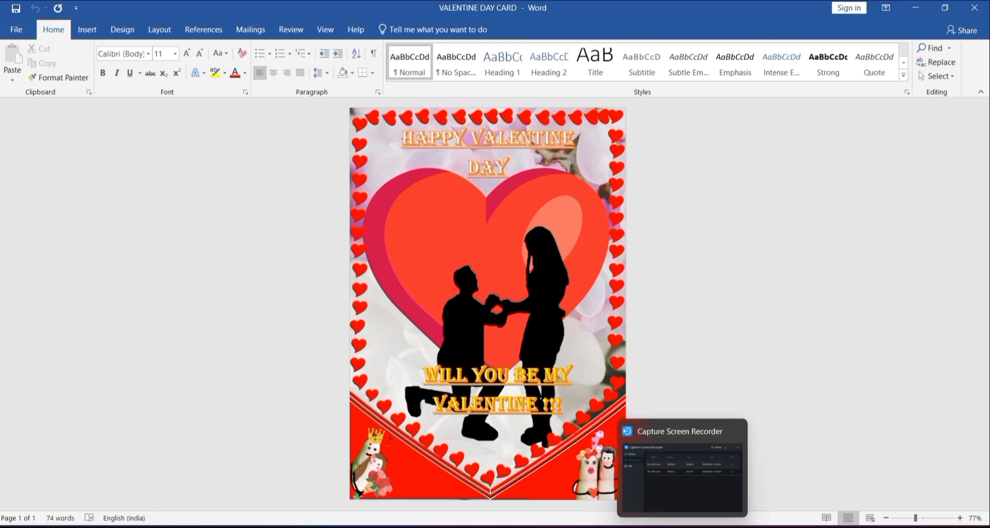
pyautogui.moveTo(714, 524)
pyautogui.click(747, 489)
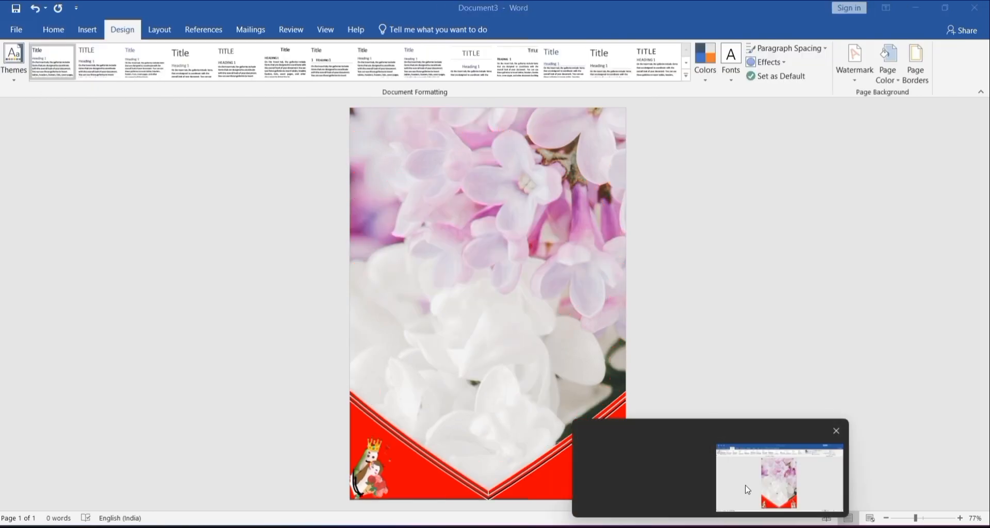
# Step: Draw a text box about 1.66 cm high and 3.15 cm wide above the V border's left end, with no fill and no outline
pyautogui.click(87, 29)
pyautogui.click(185, 76)
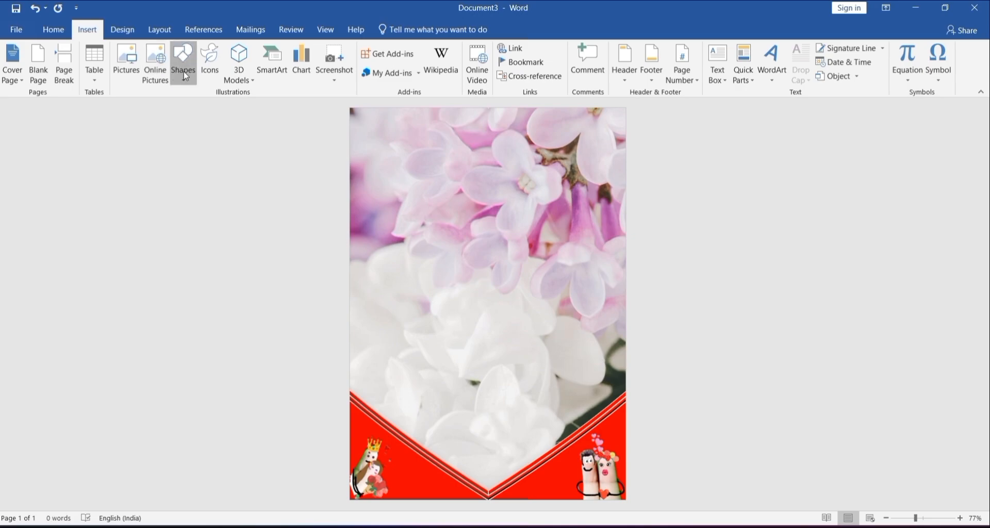
pyautogui.click(177, 201)
pyautogui.moveTo(357, 383); pyautogui.dragTo(416, 414)
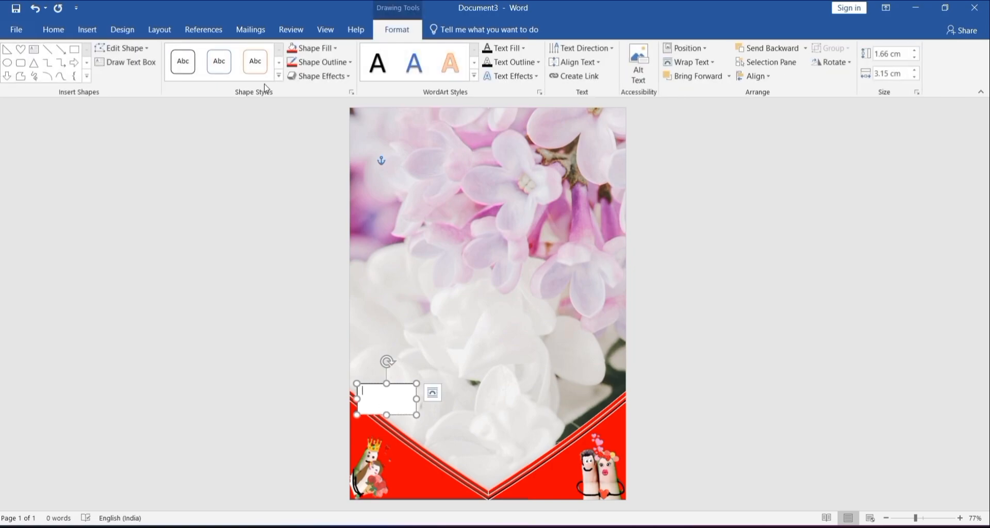
pyautogui.click(315, 48)
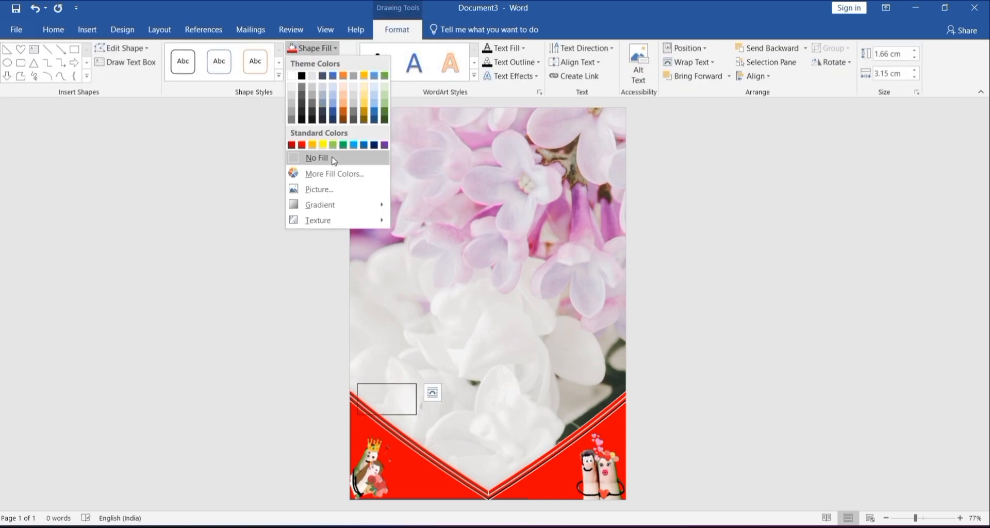
pyautogui.click(333, 160)
pyautogui.click(321, 67)
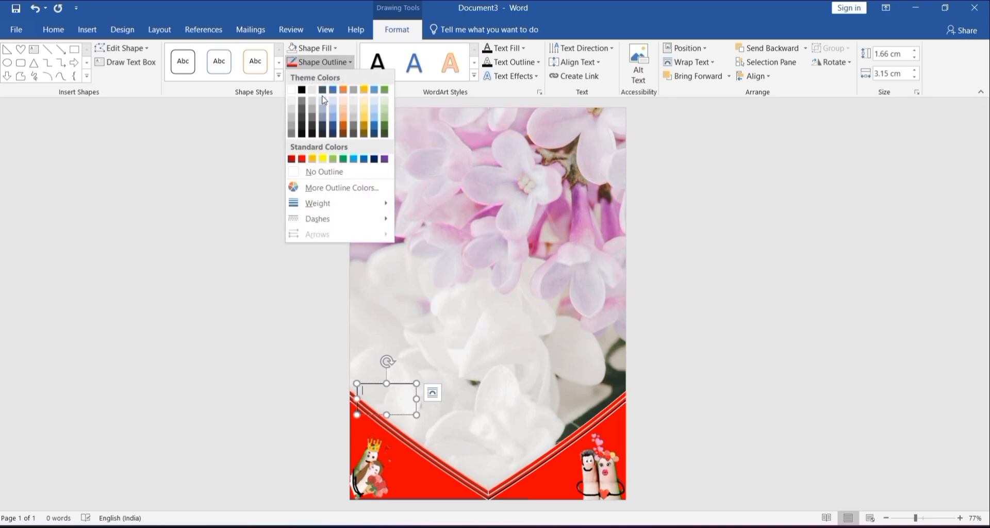
pyautogui.click(325, 174)
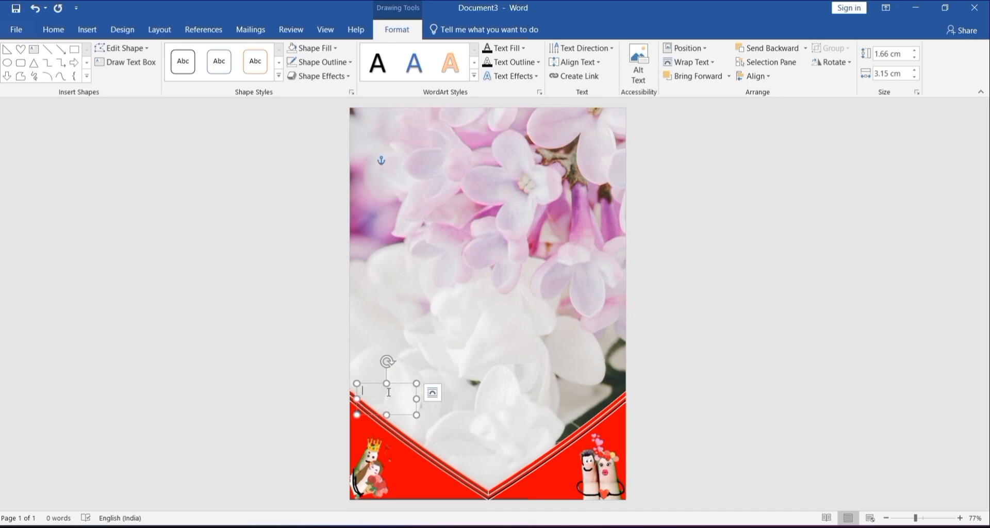
# Step: Enter the character code 1F394 at font size 16 in the text box and convert it to a heart symbol
pyautogui.click(54, 29)
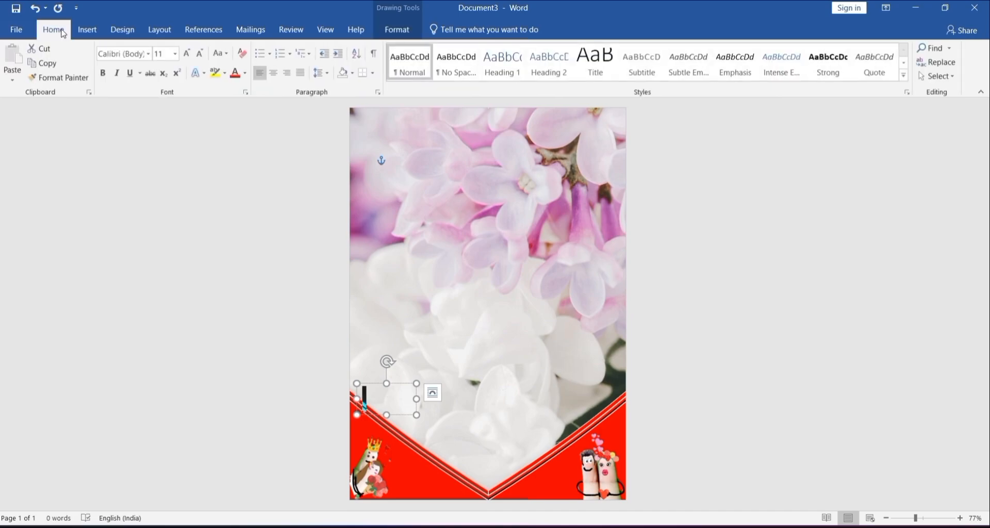
pyautogui.click(186, 54)
pyautogui.click(186, 54)
pyautogui.click(187, 54)
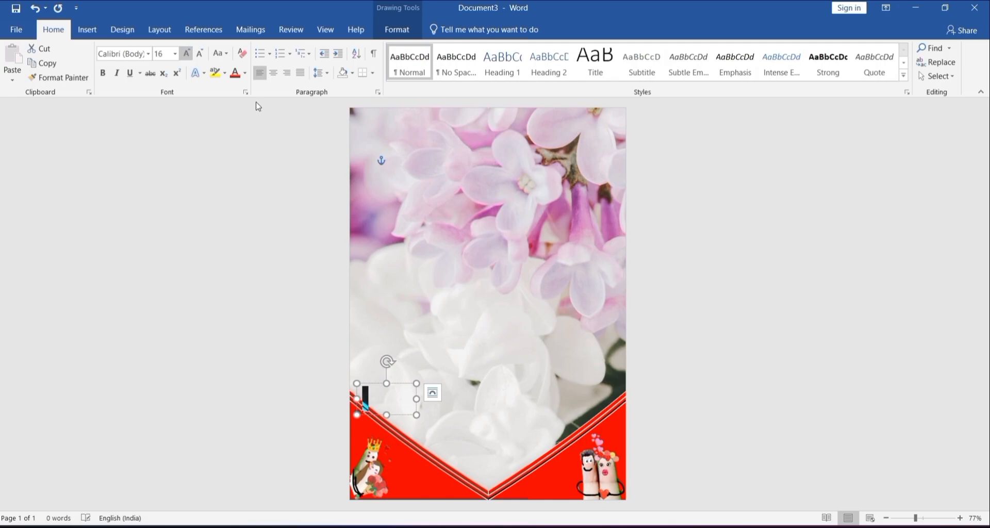
pyautogui.click(384, 404)
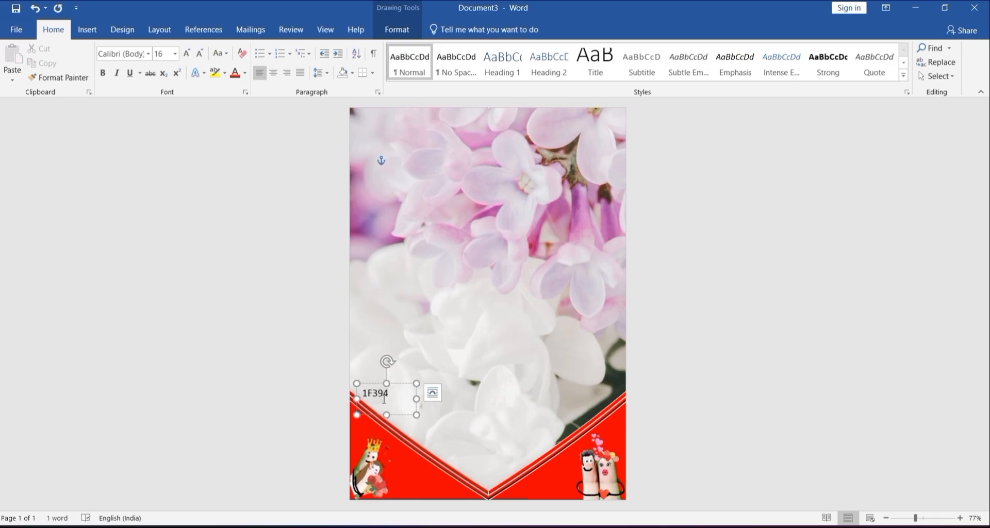
pyautogui.hotkey('alt', 'x')
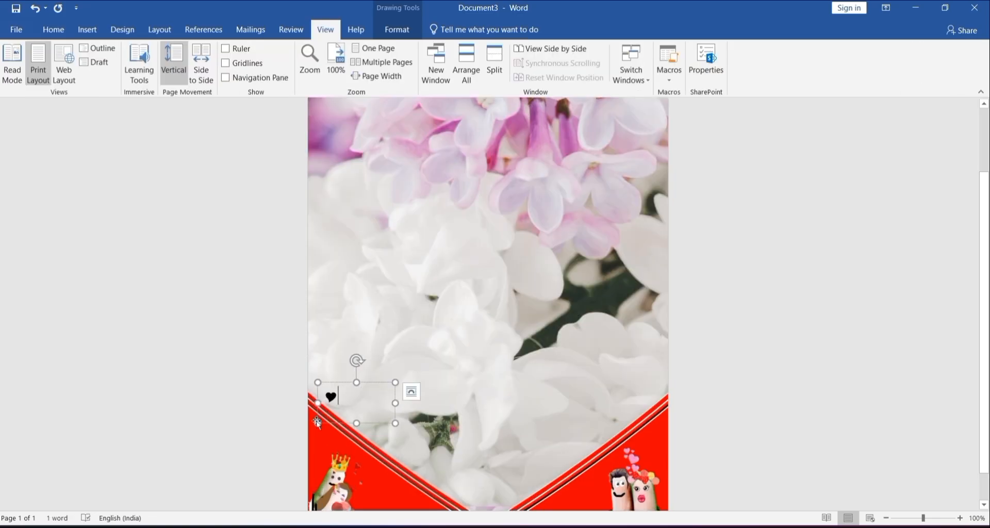
# Step: Format the heart symbol in red with a shadowed text effect
pyautogui.doubleClick(344, 393)
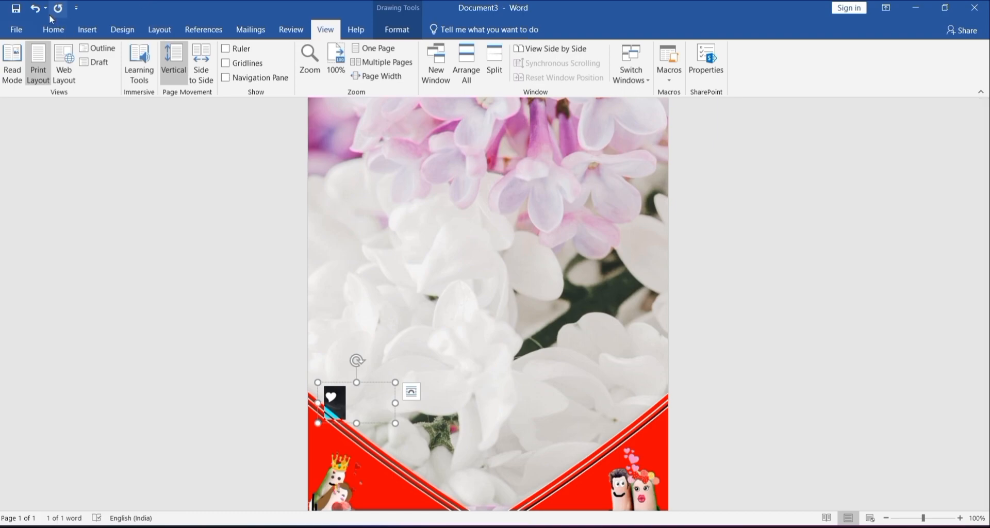
pyautogui.click(52, 29)
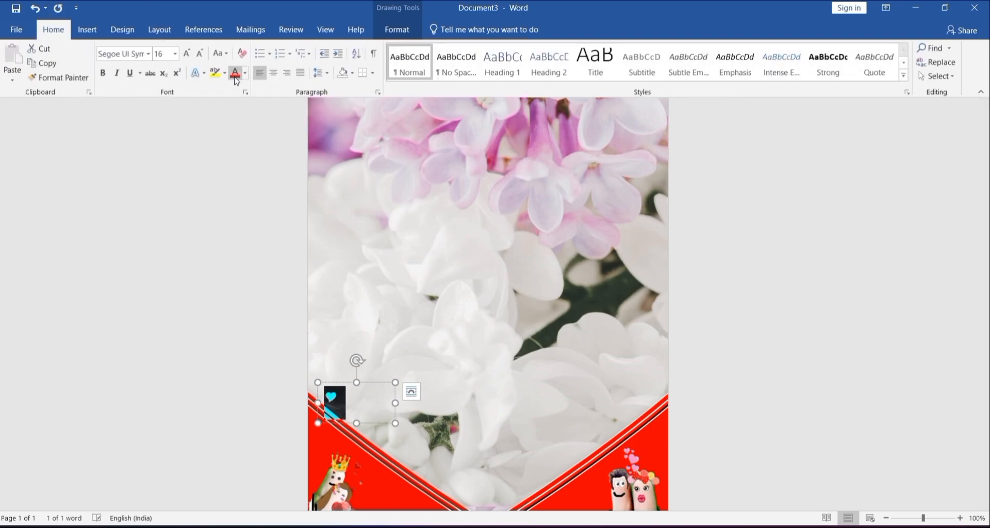
pyautogui.click(205, 75)
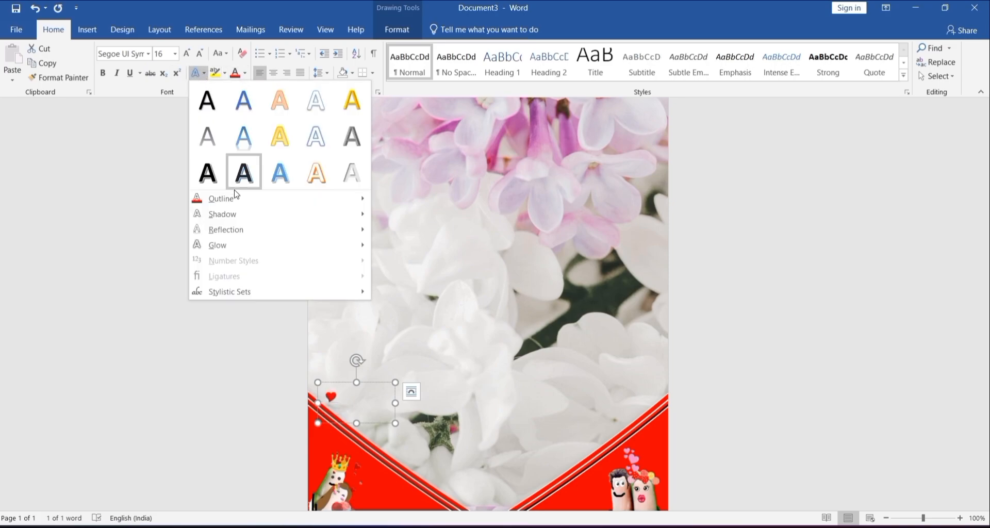
pyautogui.moveTo(239, 200)
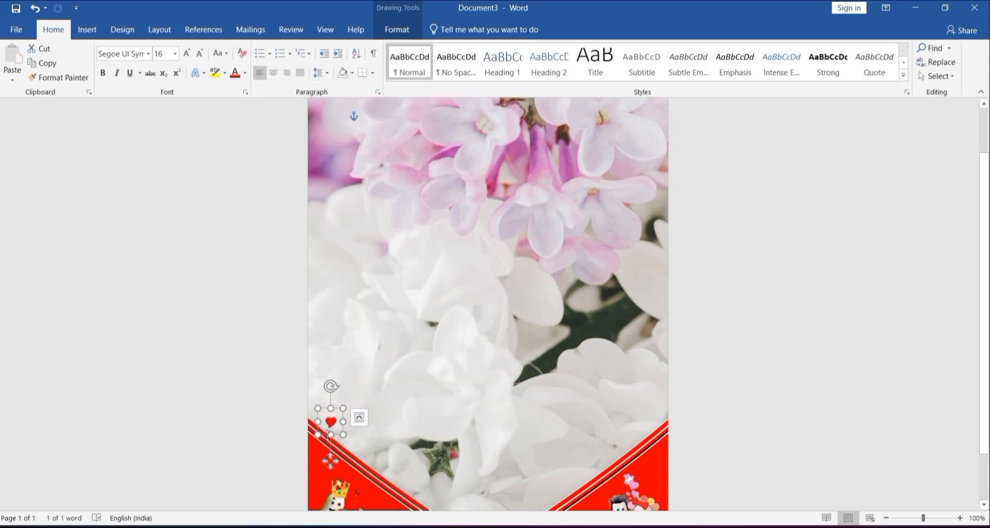
# Step: Tilt the small heart text box counterclockwise and place it at the page's left edge, just above the V border
pyautogui.moveTo(330, 386); pyautogui.dragTo(320, 387)
pyautogui.moveTo(347, 460); pyautogui.dragTo(335, 446)
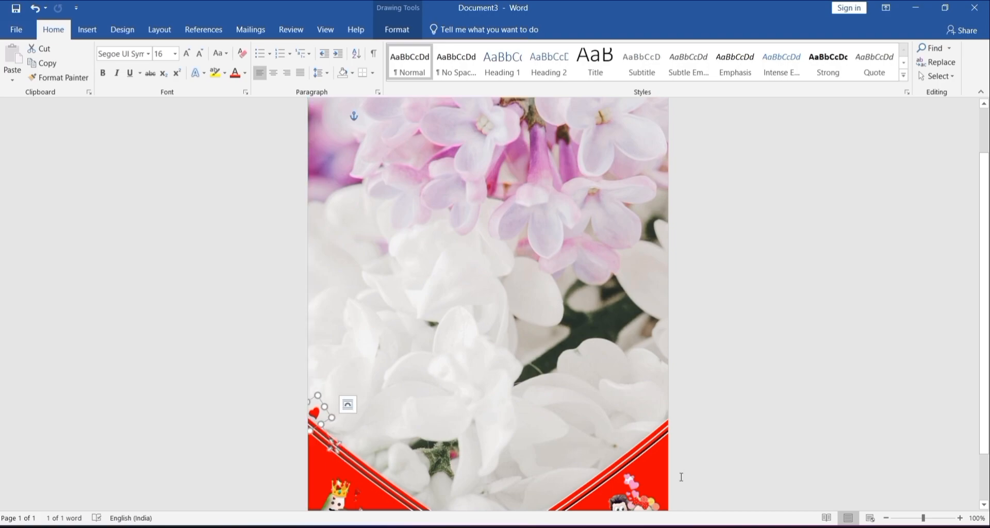
pyautogui.scroll(-2, 328, 361)
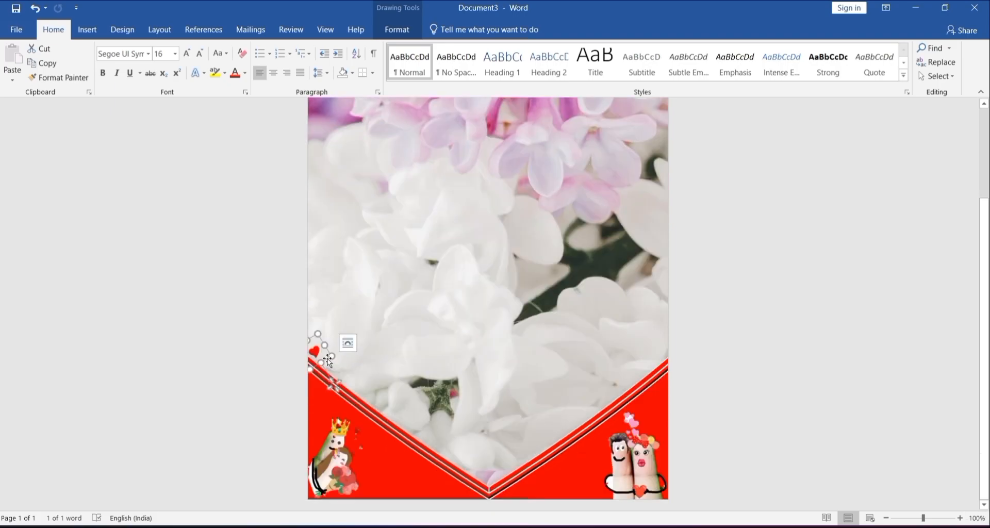
# Step: Line the left arm of the V border with evenly spaced copies of the tilted heart down to the tip
pyautogui.hotkey('ctrl', 'c')
pyautogui.hotkey('ctrl', 'v')
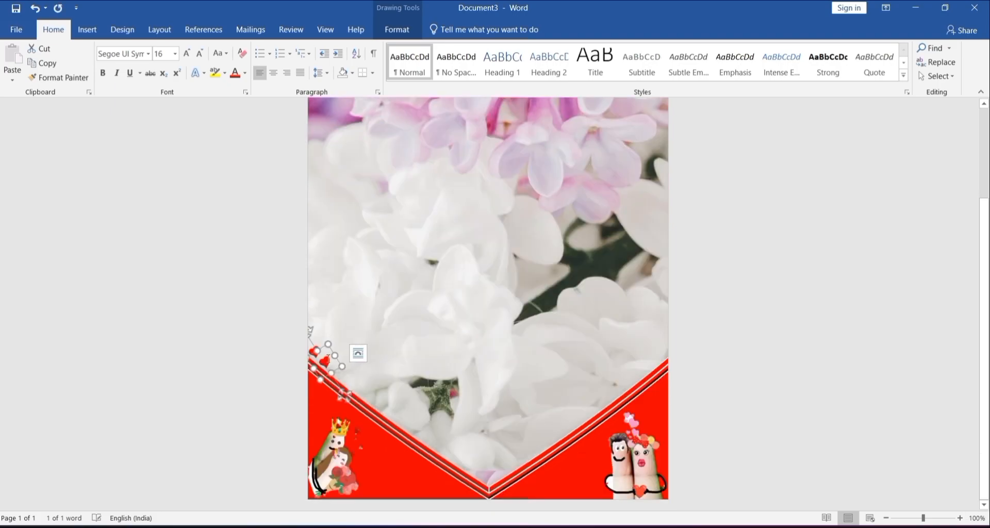
pyautogui.moveTo(348, 395); pyautogui.dragTo(354, 405)
pyautogui.hotkey('ctrl', 'v')
pyautogui.hotkey('ctrl', 'v')
pyautogui.moveTo(364, 415); pyautogui.dragTo(382, 425)
pyautogui.hotkey('ctrl', 'v')
pyautogui.hotkey('ctrl', 'v')
pyautogui.hotkey('ctrl', 'v')
pyautogui.moveTo(369, 391); pyautogui.dragTo(420, 421)
pyautogui.hotkey('ctrl', 'v')
pyautogui.hotkey('ctrl', 'v')
pyautogui.hotkey('ctrl', 'v')
pyautogui.hotkey('ctrl', 'v')
pyautogui.hotkey('ctrl', 'v')
pyautogui.hotkey('ctrl', 'v')
pyautogui.hotkey('ctrl', 'v')
pyautogui.moveTo(441, 454); pyautogui.dragTo(463, 460)
pyautogui.hotkey('ctrl', 'v')
pyautogui.hotkey('ctrl', 'v')
pyautogui.moveTo(473, 469); pyautogui.dragTo(504, 481)
pyautogui.hotkey('ctrl', 'v')
pyautogui.hotkey('ctrl', 'v')
pyautogui.hotkey('ctrl', 'v')
# Step: Rotate the last heart more upright and nudge it into place at the tip of the V
pyautogui.moveTo(471, 448); pyautogui.dragTo(484, 446)
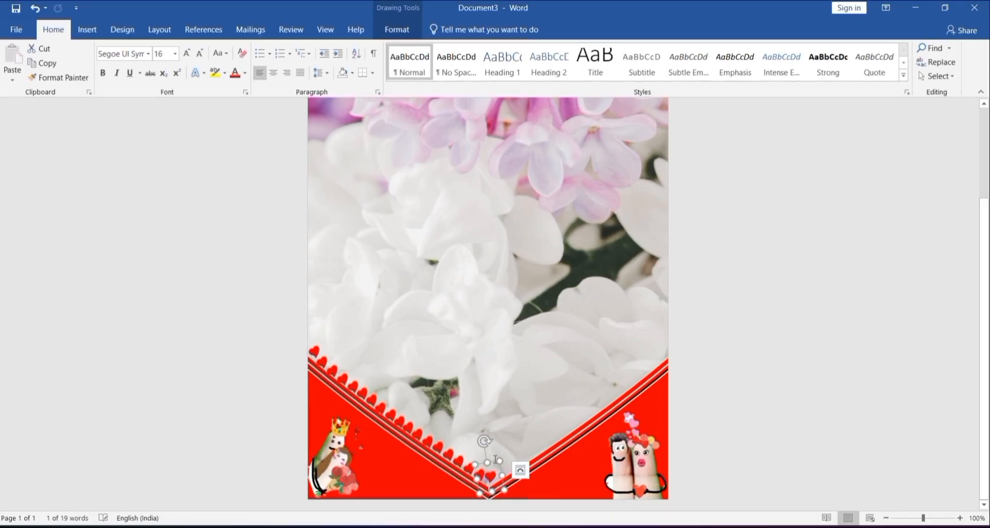
pyautogui.moveTo(503, 483); pyautogui.dragTo(503, 482)
pyautogui.press('Left')
pyautogui.press('Left')
pyautogui.press('Right')
pyautogui.press('Right')
pyautogui.press('Up')
pyautogui.press('Up')
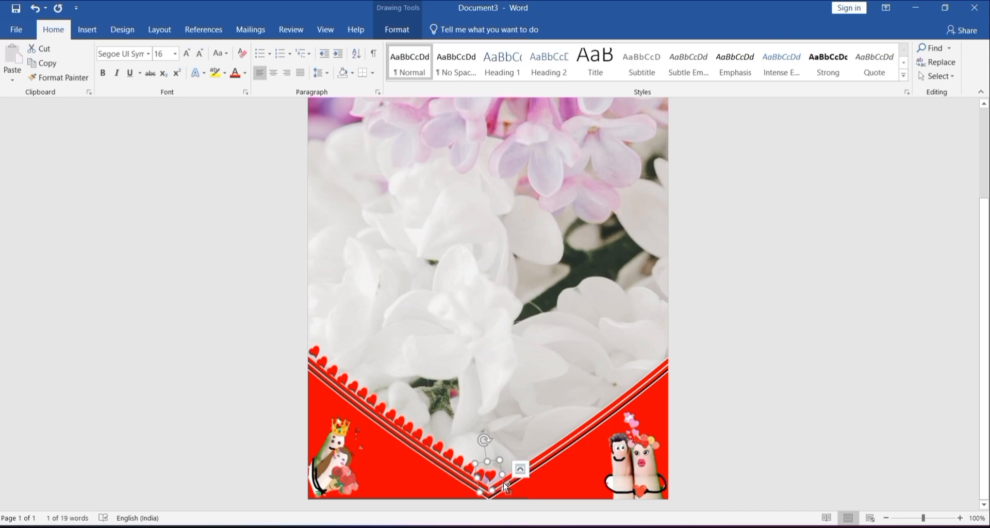
# Step: Duplicate the tip heart, place the copy at the start of the V's right arm and adjust its tilt
pyautogui.hotkey('ctrl', 'd')
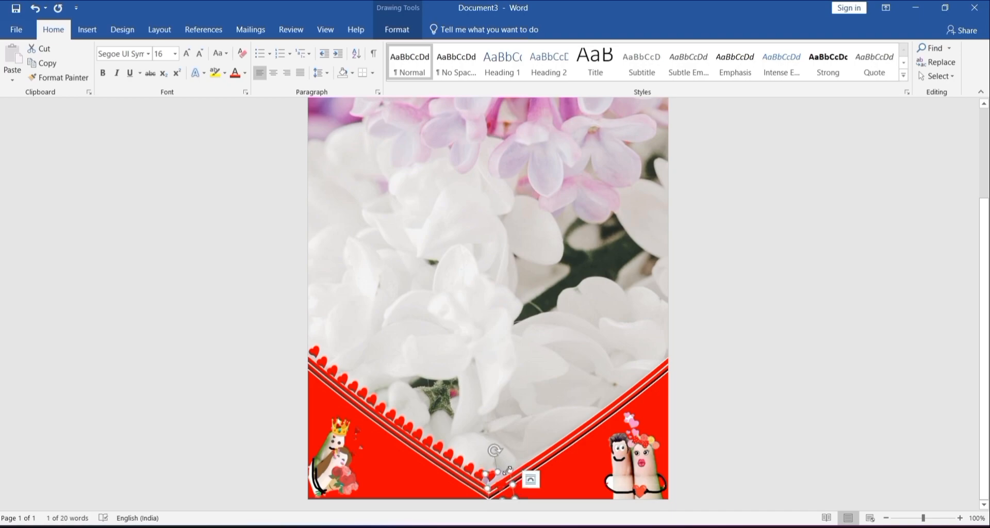
pyautogui.moveTo(509, 449); pyautogui.dragTo(518, 428)
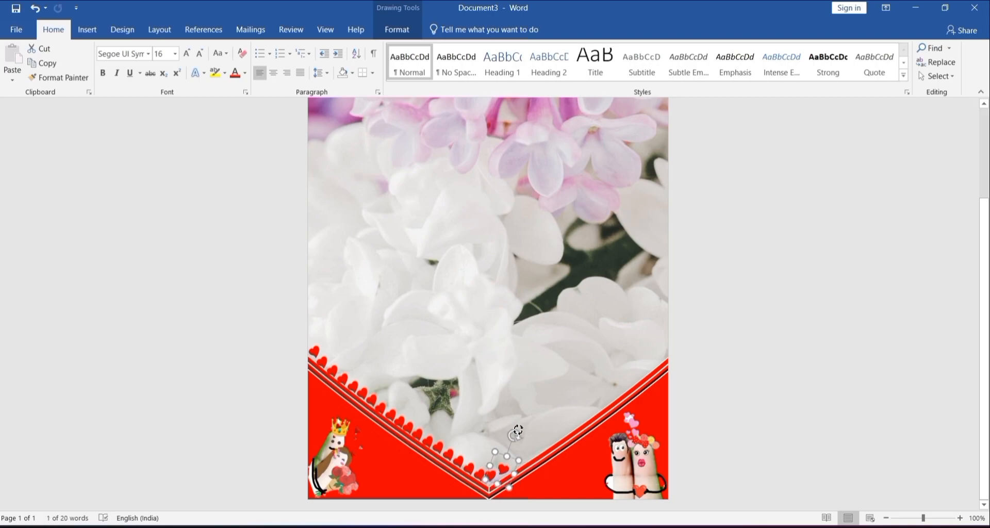
pyautogui.moveTo(513, 436); pyautogui.dragTo(511, 459)
pyautogui.hotkey('ctrl', 'z')
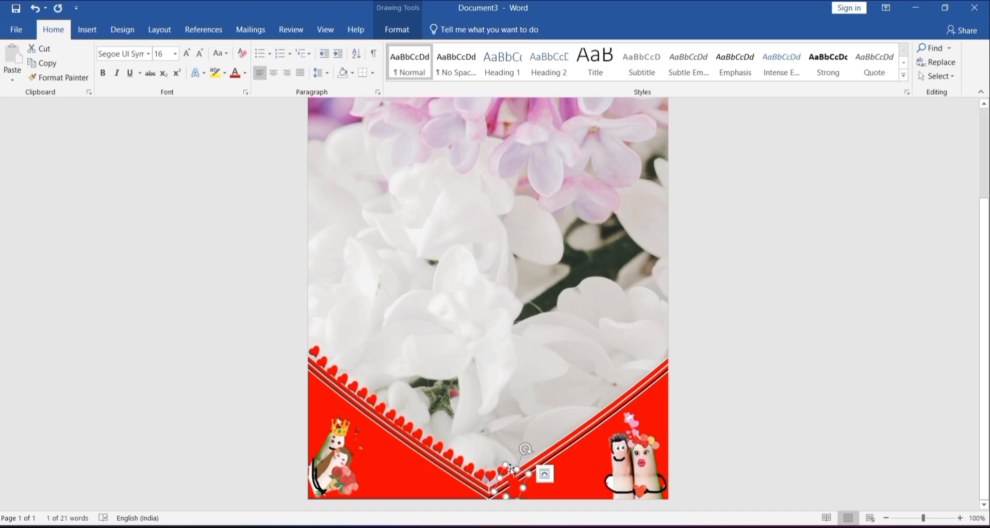
# Step: Line the right arm of the V border with duplicated hearts up to the page's right edge
pyautogui.moveTo(510, 466); pyautogui.dragTo(652, 309)
pyautogui.hotkey('ctrl', 'd')
pyautogui.hotkey('ctrl', 'd')
pyautogui.hotkey('ctrl', 'd')
pyautogui.hotkey('ctrl', 'd')
pyautogui.hotkey('ctrl', 'd')
pyautogui.hotkey('ctrl', 'd')
pyautogui.hotkey('ctrl', 'd')
pyautogui.hotkey('ctrl', 'd')
pyautogui.hotkey('ctrl', 'd')
pyautogui.hotkey('ctrl', 'd')
pyautogui.hotkey('ctrl', 'd')
pyautogui.hotkey('ctrl', 'd')
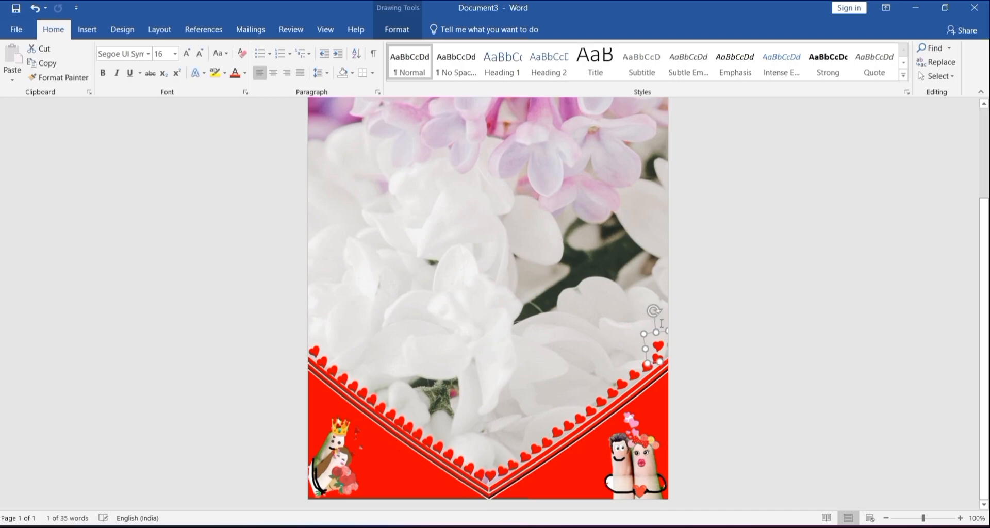
pyautogui.moveTo(662, 334); pyautogui.dragTo(666, 338)
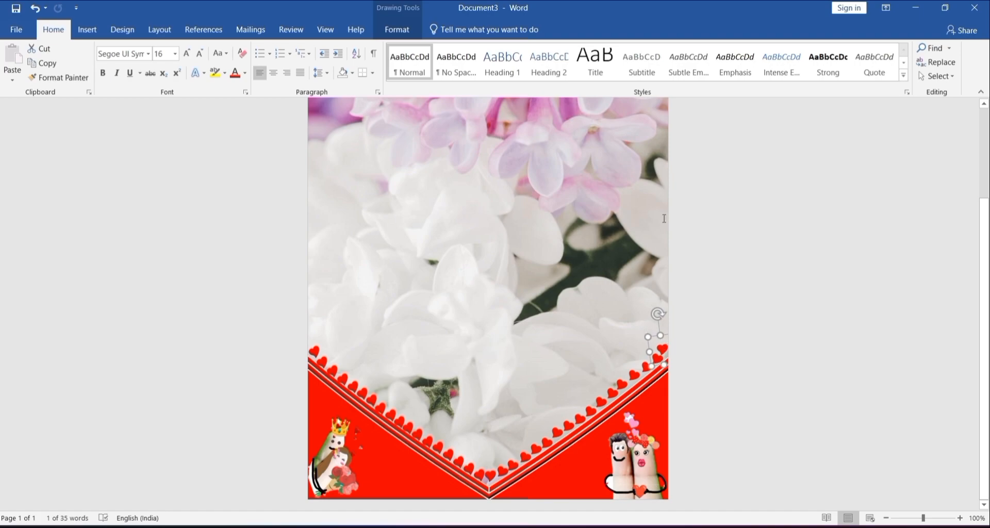
# Step: Line the page's right edge with an evenly spaced column of duplicated hearts from the V border up to the top corner
pyautogui.click(654, 336)
pyautogui.hotkey('ctrl', 'd')
pyautogui.moveTo(664, 350); pyautogui.dragTo(649, 322)
pyautogui.hotkey('ctrl', 'd')
pyautogui.hotkey('ctrl', 'd')
pyautogui.hotkey('ctrl', 'd')
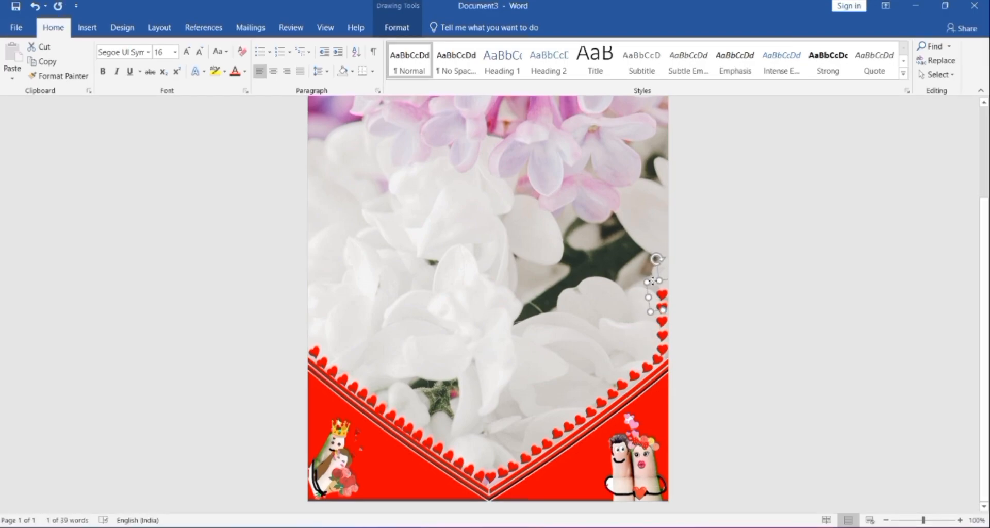
pyautogui.hotkey('ctrl', 'd')
pyautogui.hotkey('ctrl', 'd')
pyautogui.hotkey('ctrl', 'd')
pyautogui.hotkey('ctrl', 'd')
pyautogui.hotkey('ctrl', 'd')
pyautogui.hotkey('ctrl', 'd')
pyautogui.hotkey('ctrl', 'd')
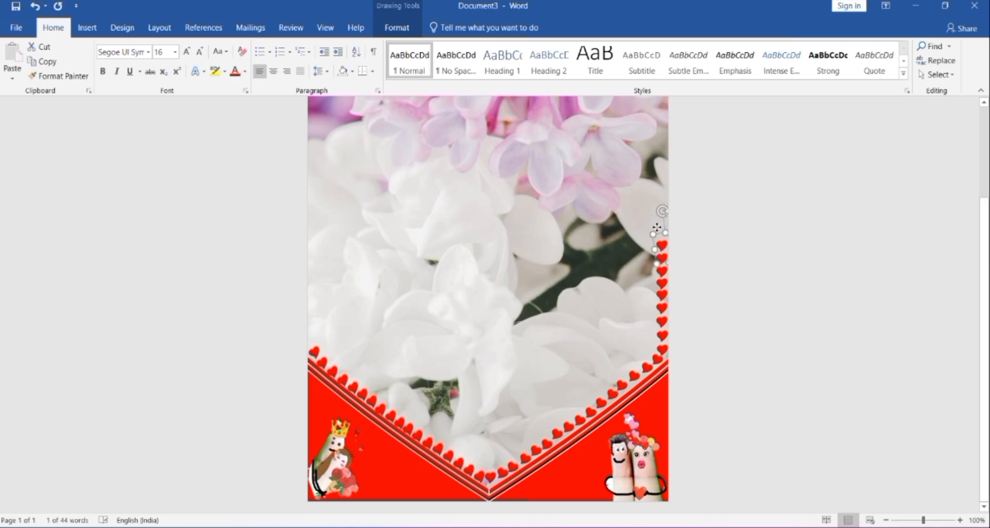
pyautogui.hotkey('ctrl', 'd')
pyautogui.hotkey('ctrl', 'd')
pyautogui.hotkey('ctrl', 'd')
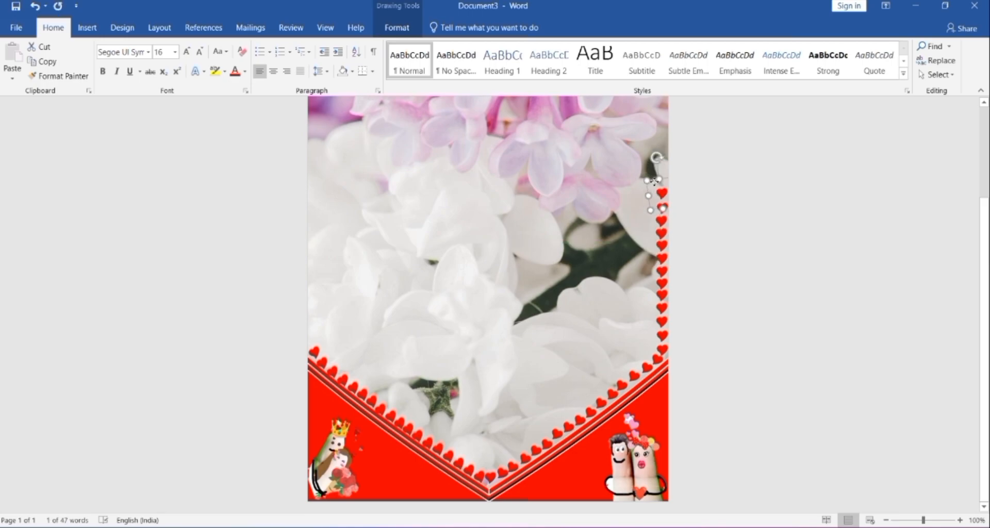
pyautogui.hotkey('ctrl', 'd')
pyautogui.hotkey('ctrl', 'd')
pyautogui.hotkey('ctrl', 'd')
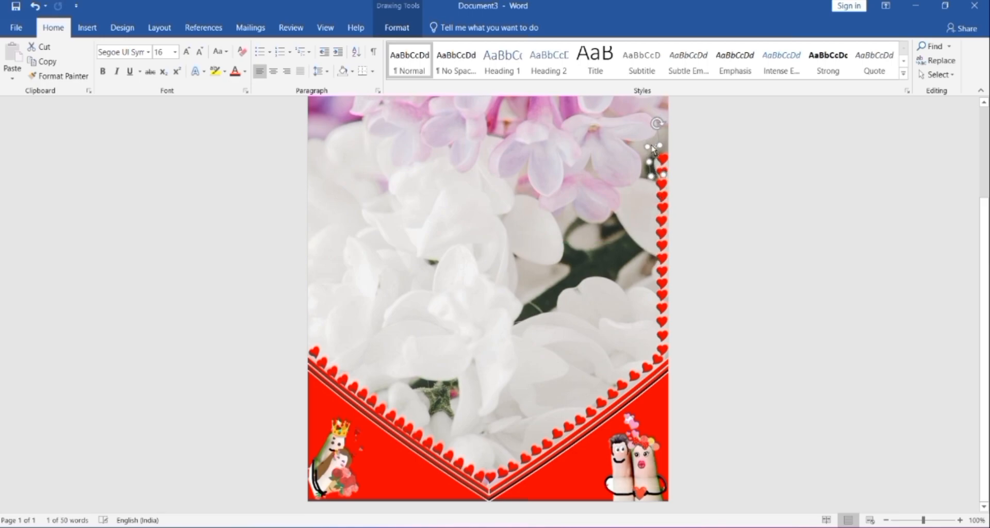
pyautogui.scroll(3, 655, 207)
pyautogui.hotkey('ctrl', 'd')
pyautogui.hotkey('ctrl', 'd')
pyautogui.hotkey('ctrl', 'd')
pyautogui.hotkey('ctrl', 'd')
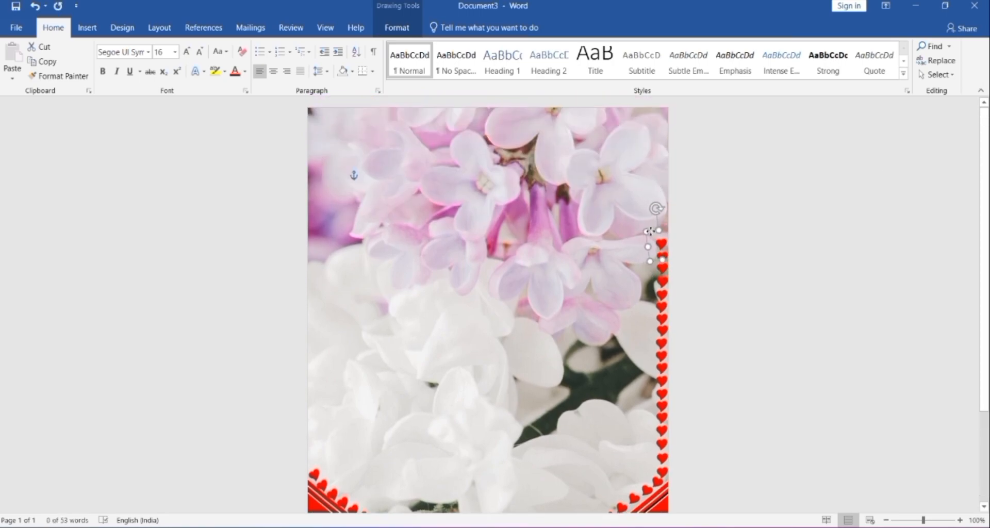
pyautogui.hotkey('ctrl', 'd')
pyautogui.hotkey('ctrl', 'd')
pyautogui.hotkey('ctrl', 'd')
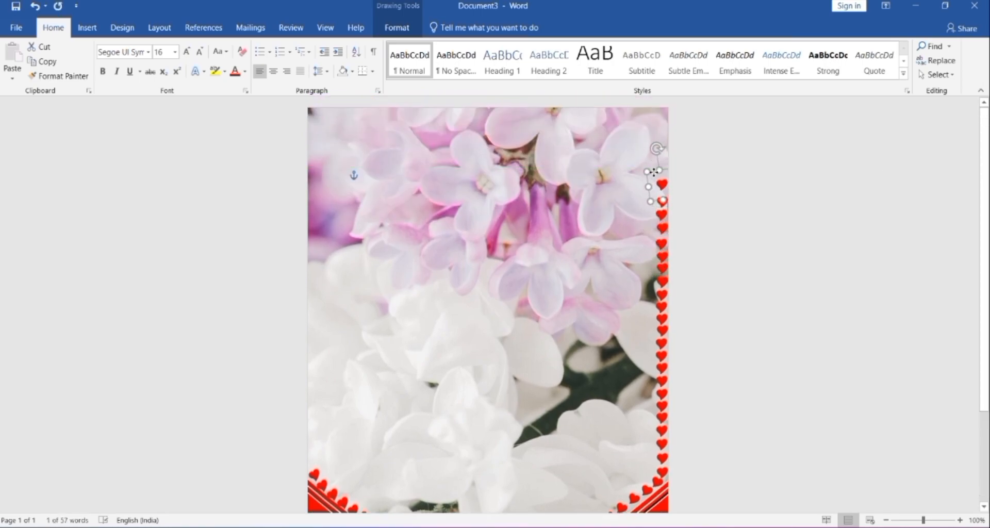
pyautogui.hotkey('ctrl', 'd')
pyautogui.hotkey('ctrl', 'd')
pyautogui.hotkey('ctrl', 'd')
pyautogui.hotkey('ctrl', 'd')
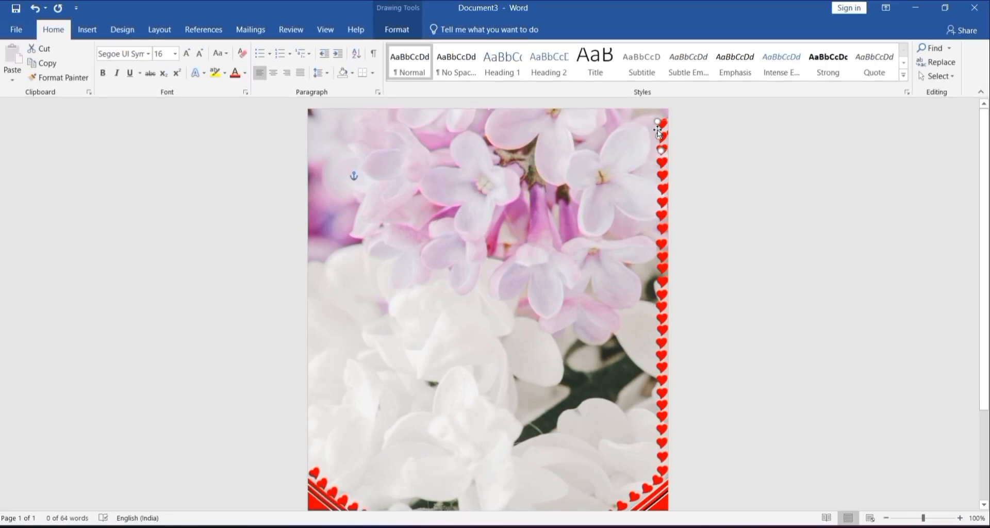
# Step: Place a heart copy on the page's left edge just above the V border, straighten it, and stack a duplicate above it
pyautogui.moveTo(500, 157); pyautogui.dragTo(300, 453)
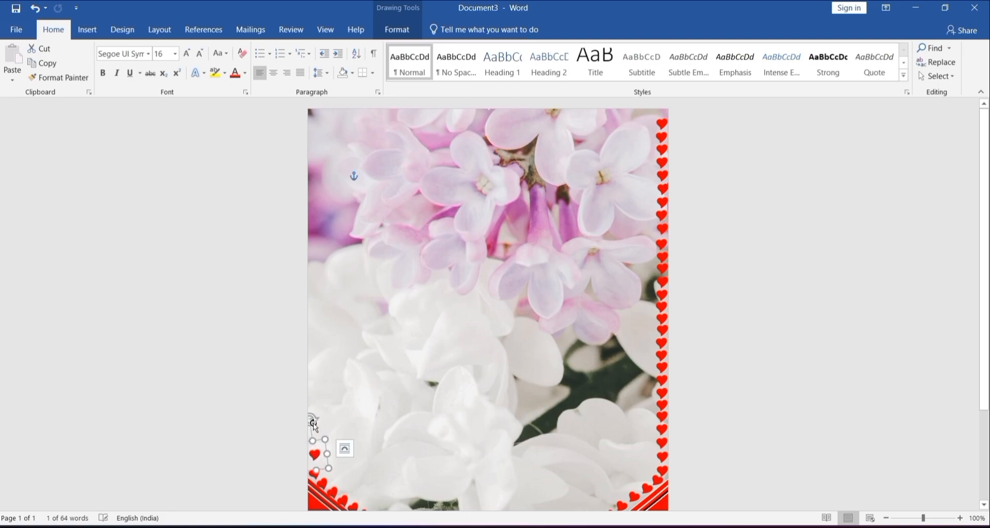
pyautogui.moveTo(311, 420); pyautogui.dragTo(316, 418)
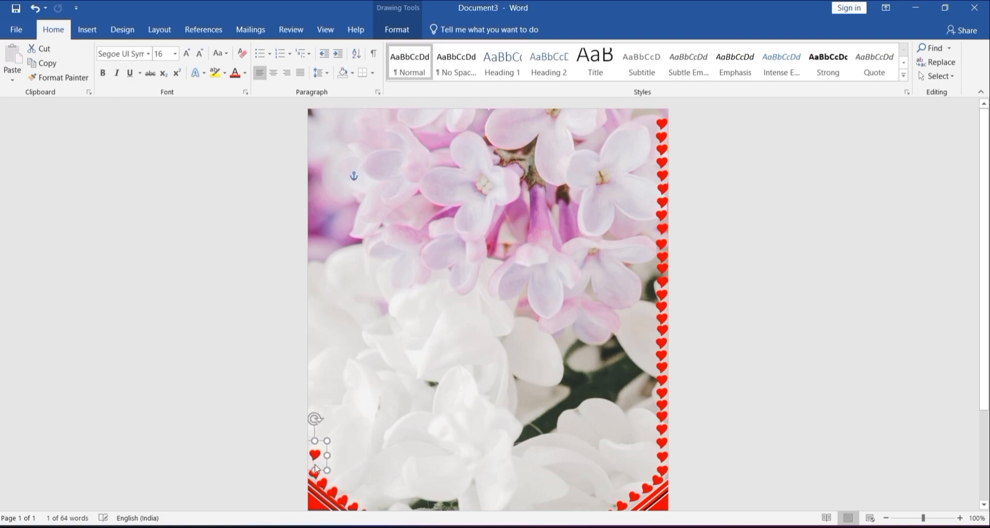
pyautogui.press('Down')
pyautogui.hotkey('ctrl', 'd')
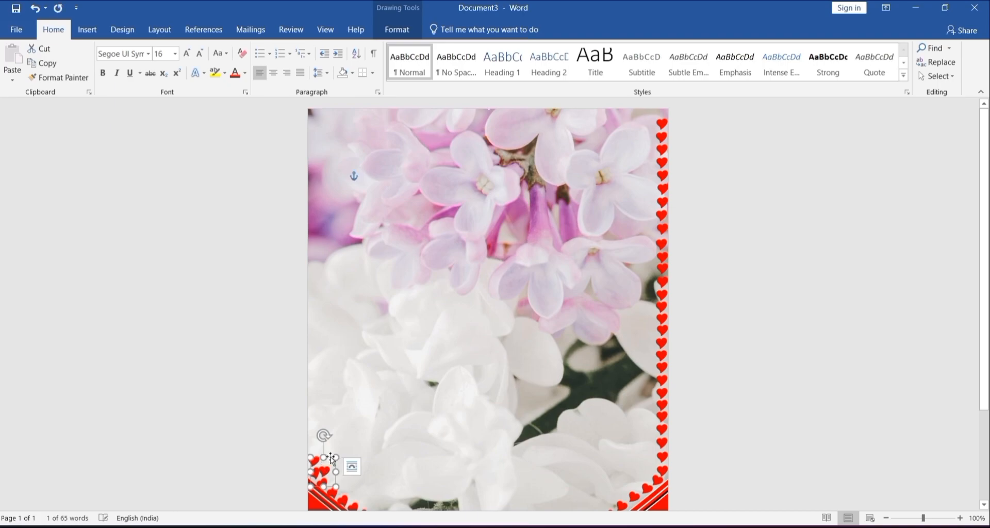
pyautogui.moveTo(331, 459); pyautogui.dragTo(309, 433)
pyautogui.press('Right')
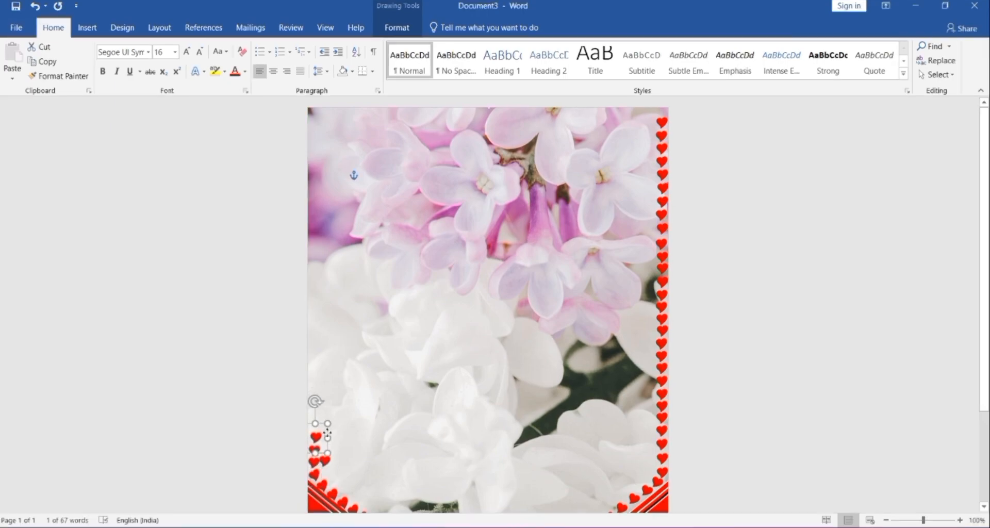
# Step: Continue the column of duplicated hearts up the page's left edge to the top corner
pyautogui.hotkey('ctrl', 'd')
pyautogui.moveTo(336, 470); pyautogui.dragTo(350, 169)
pyautogui.press('Right')
pyautogui.press('Right')
pyautogui.press('Down')
pyautogui.hotkey('ctrl', 'd')
pyautogui.click(353, 432)
pyautogui.click(338, 442)
pyautogui.press('Down')
pyautogui.hotkey('ctrl', 'd')
pyautogui.hotkey('ctrl', 'd')
pyautogui.hotkey('ctrl', 'd')
pyautogui.hotkey('ctrl', 'd')
pyautogui.hotkey('ctrl', 'd')
pyautogui.hotkey('ctrl', 'd')
pyautogui.hotkey('ctrl', 'd')
pyautogui.hotkey('ctrl', 'd')
pyautogui.hotkey('ctrl', 'd')
pyautogui.hotkey('ctrl', 'd')
pyautogui.hotkey('ctrl', 'd')
pyautogui.hotkey('ctrl', 'd')
pyautogui.hotkey('ctrl', 'd')
pyautogui.hotkey('ctrl', 'd')
pyautogui.hotkey('ctrl', 'd')
pyautogui.hotkey('ctrl', 'd')
pyautogui.hotkey('ctrl', 'd')
pyautogui.hotkey('ctrl', 'd')
pyautogui.hotkey('ctrl', 'd')
pyautogui.hotkey('ctrl', 'd')
pyautogui.hotkey('ctrl', 'd')
pyautogui.moveTo(341, 117); pyautogui.dragTo(325, 136)
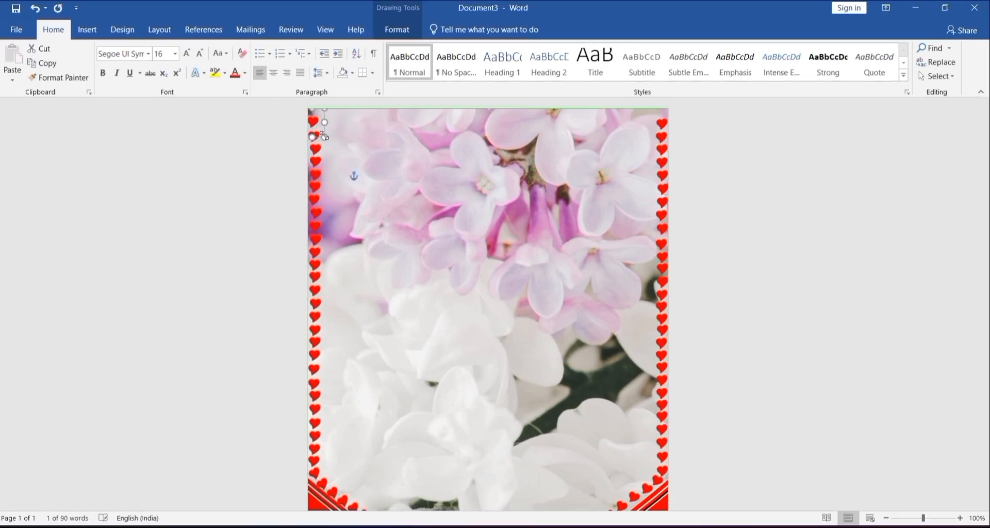
# Step: Turn a copied heart sideways and place it beside the top-left corner heart to start the top row
pyautogui.click(323, 135)
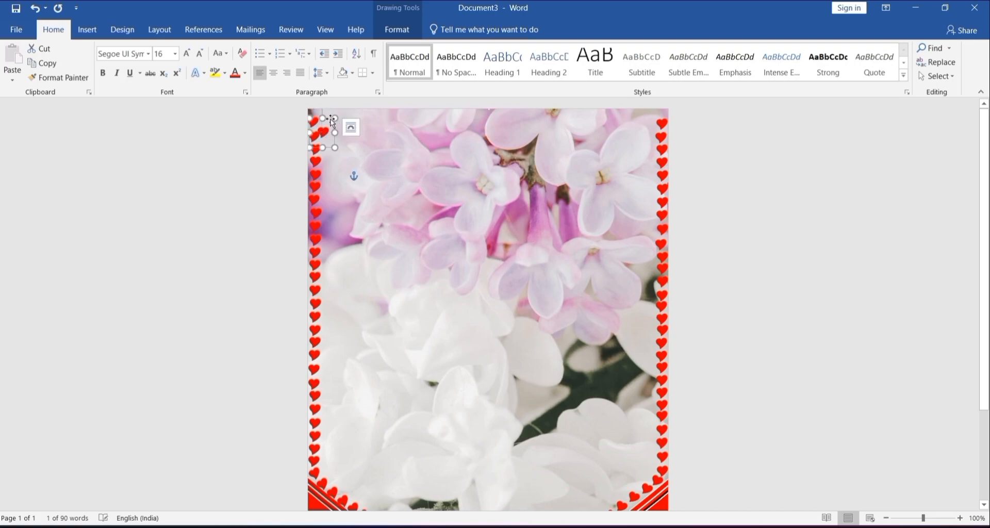
pyautogui.hotkey('ctrl', 'z')
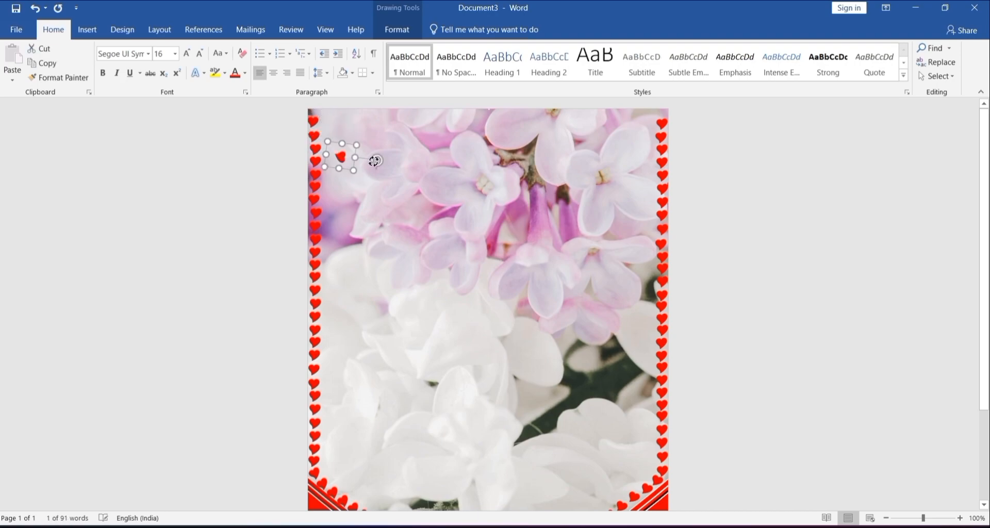
pyautogui.moveTo(375, 160); pyautogui.dragTo(331, 128)
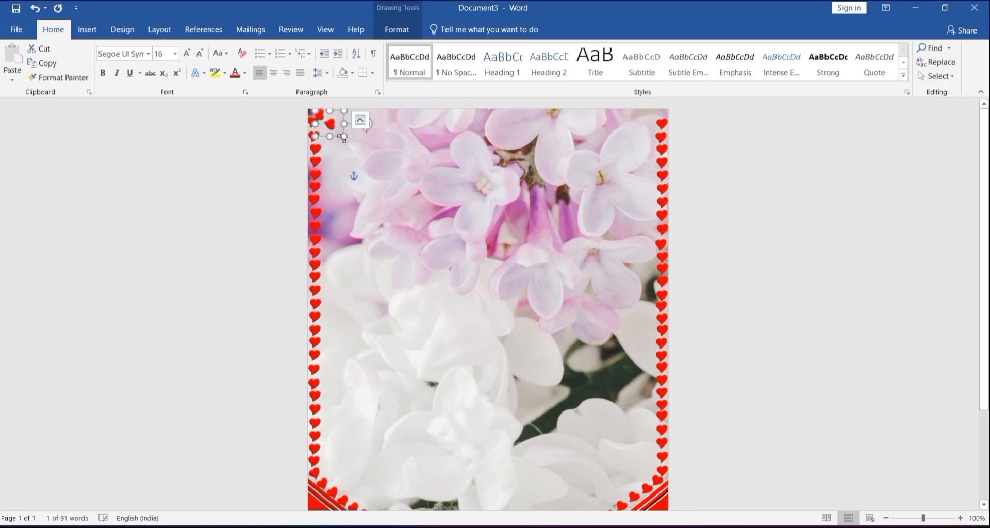
pyautogui.moveTo(343, 134); pyautogui.dragTo(347, 128)
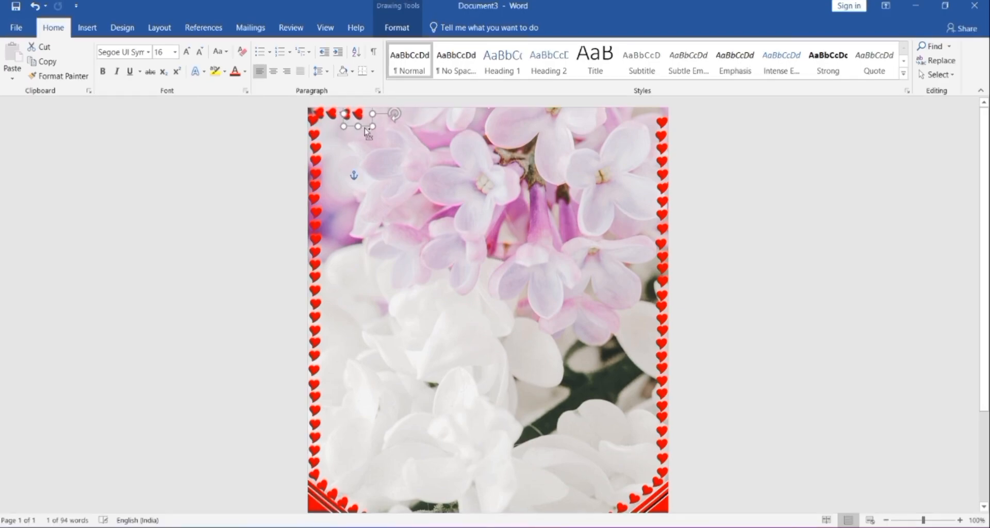
# Step: Line the page's top edge with evenly spaced duplicates of the sideways heart across to the right corner
pyautogui.hotkey('ctrl', 'd')
pyautogui.moveTo(376, 137); pyautogui.dragTo(377, 129)
pyautogui.hotkey('ctrl', 'd')
pyautogui.moveTo(387, 137); pyautogui.dragTo(660, 117)
pyautogui.hotkey('ctrl', 'd')
pyautogui.hotkey('ctrl', 'd')
pyautogui.hotkey('ctrl', 'd')
pyautogui.hotkey('ctrl', 'd')
pyautogui.hotkey('ctrl', 'd')
pyautogui.hotkey('ctrl', 'd')
pyautogui.click(438, 133)
pyautogui.hotkey('ctrl', 'd')
pyautogui.hotkey('ctrl', 'd')
pyautogui.hotkey('ctrl', 'd')
pyautogui.hotkey('ctrl', 'd')
pyautogui.hotkey('ctrl', 'd')
pyautogui.hotkey('ctrl', 'd')
pyautogui.hotkey('ctrl', 'd')
pyautogui.hotkey('ctrl', 'd')
pyautogui.hotkey('ctrl', 'd')
pyautogui.hotkey('ctrl', 'd')
pyautogui.hotkey('ctrl', 'd')
pyautogui.hotkey('ctrl', 'd')
pyautogui.hotkey('ctrl', 'd')
pyautogui.hotkey('ctrl', 'd')
pyautogui.hotkey('ctrl', 'd')
pyautogui.hotkey('ctrl', 'd')
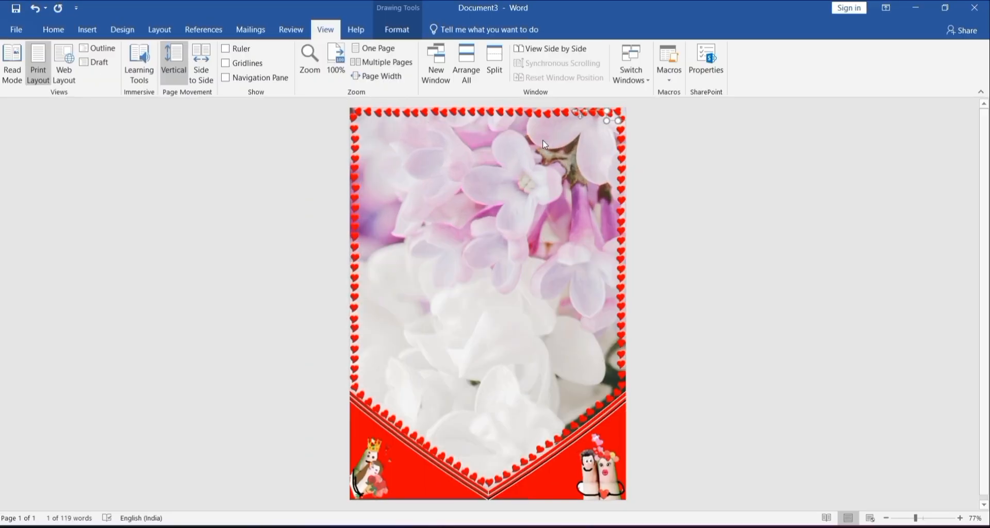
pyautogui.click(674, 207)
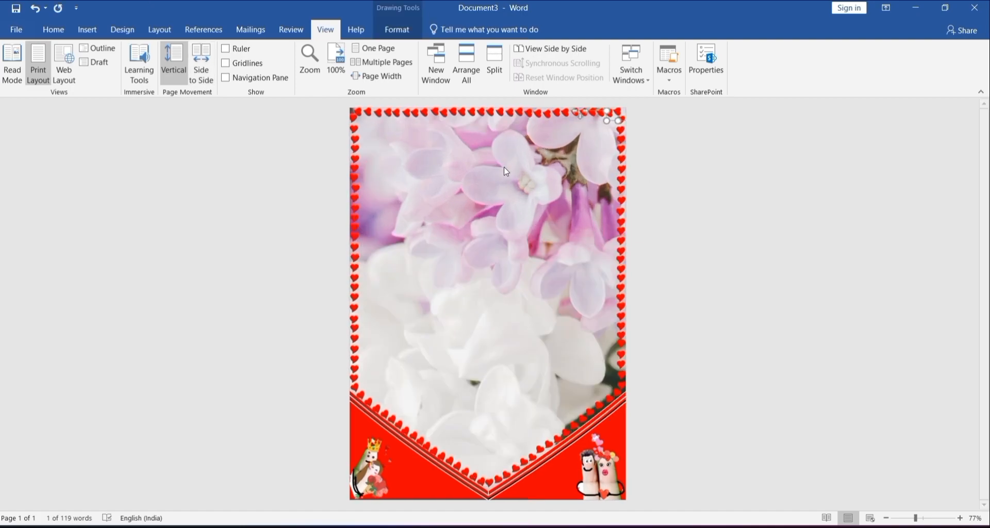
pyautogui.click(675, 209)
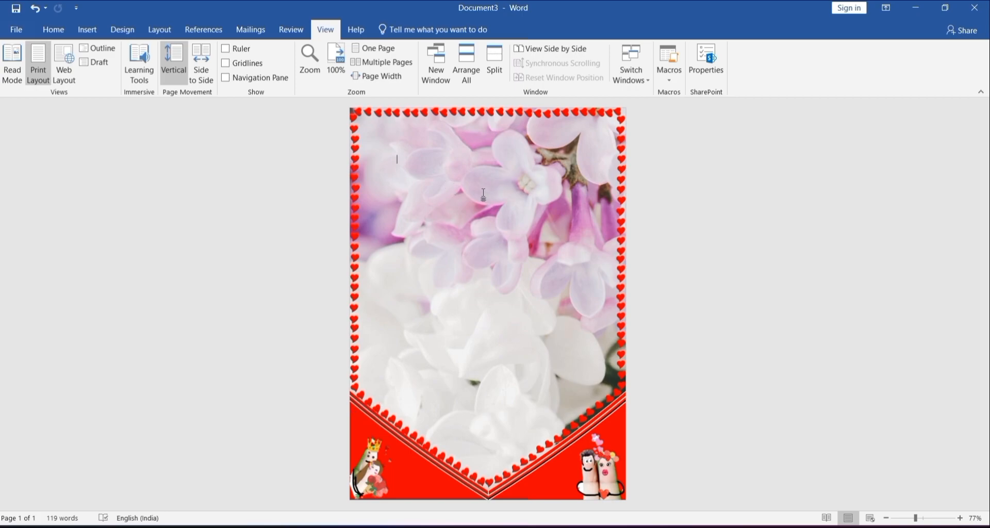
# Step: Draw a text box about 10.27 cm high and 11.92 cm wide over the flower background
pyautogui.click(53, 30)
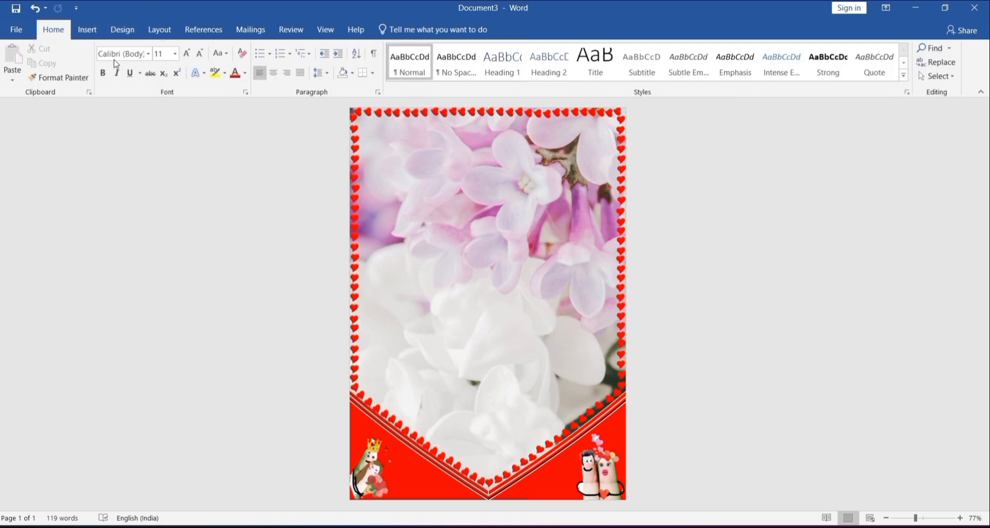
pyautogui.click(88, 30)
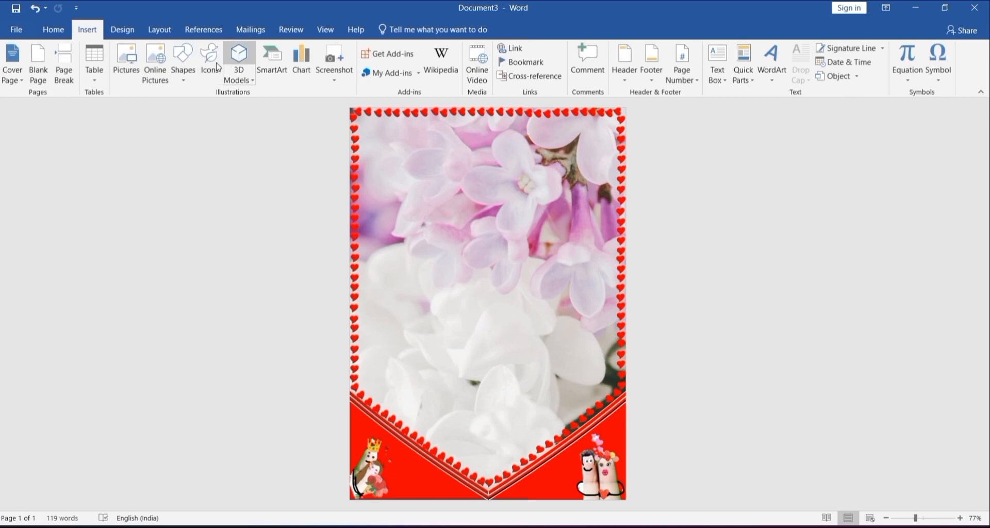
pyautogui.click(190, 76)
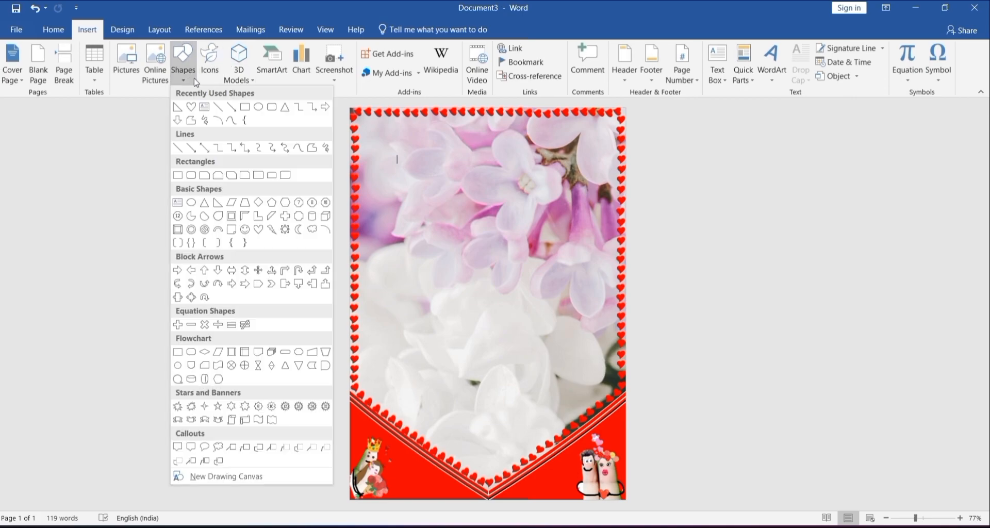
pyautogui.click(206, 107)
pyautogui.moveTo(381, 159); pyautogui.dragTo(604, 352)
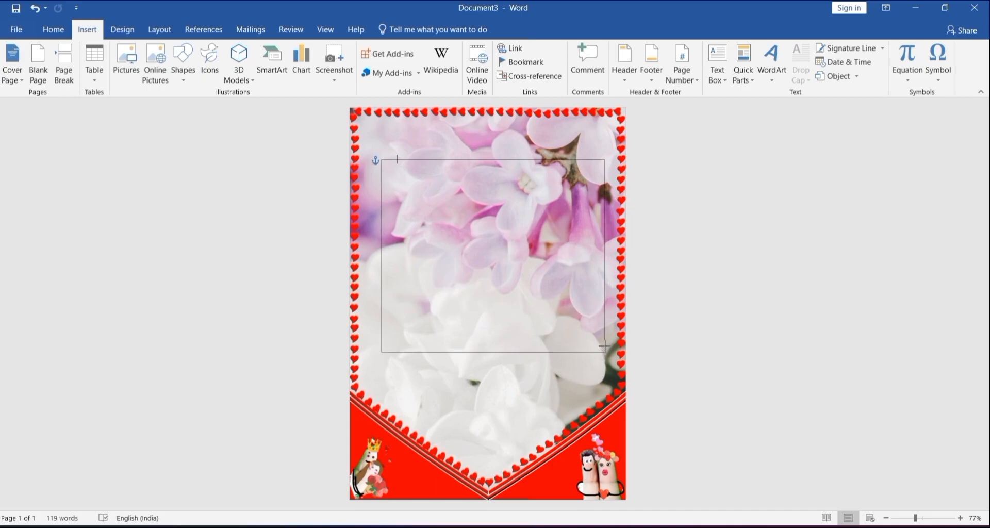
pyautogui.moveTo(602, 339); pyautogui.dragTo(602, 338)
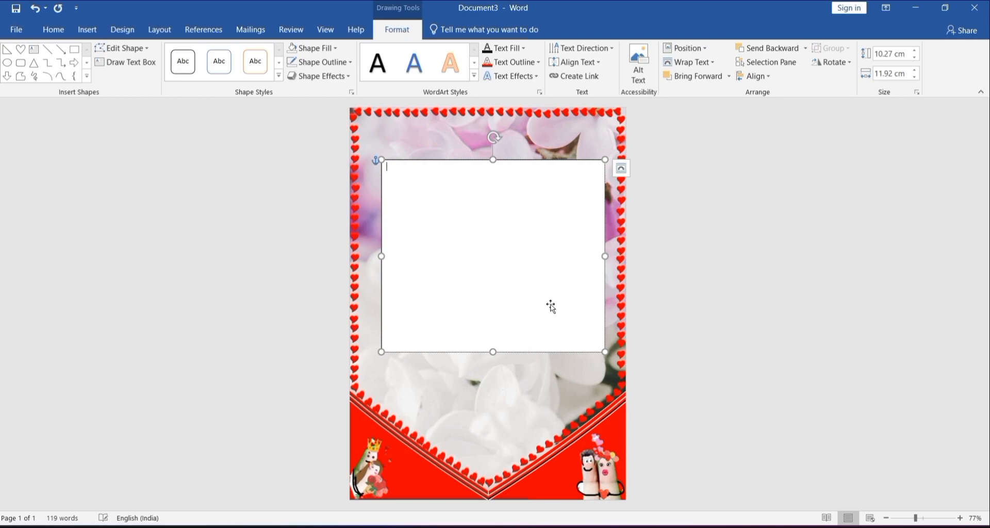
# Step: Reposition and enlarge the text box to about 11.4 by 12.89 cm and remove its fill and outline
pyautogui.moveTo(553, 307); pyautogui.dragTo(535, 278)
pyautogui.moveTo(587, 324); pyautogui.dragTo(605, 345)
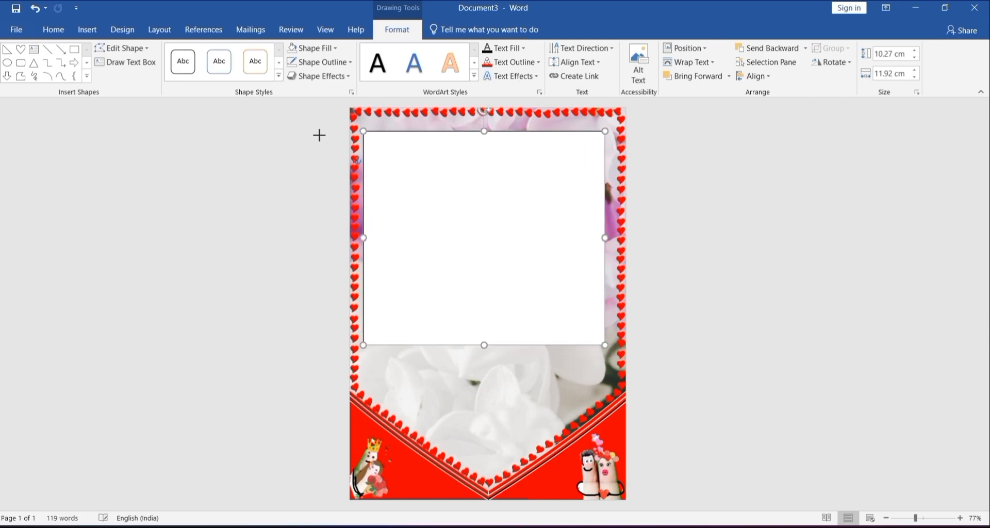
pyautogui.click(292, 51)
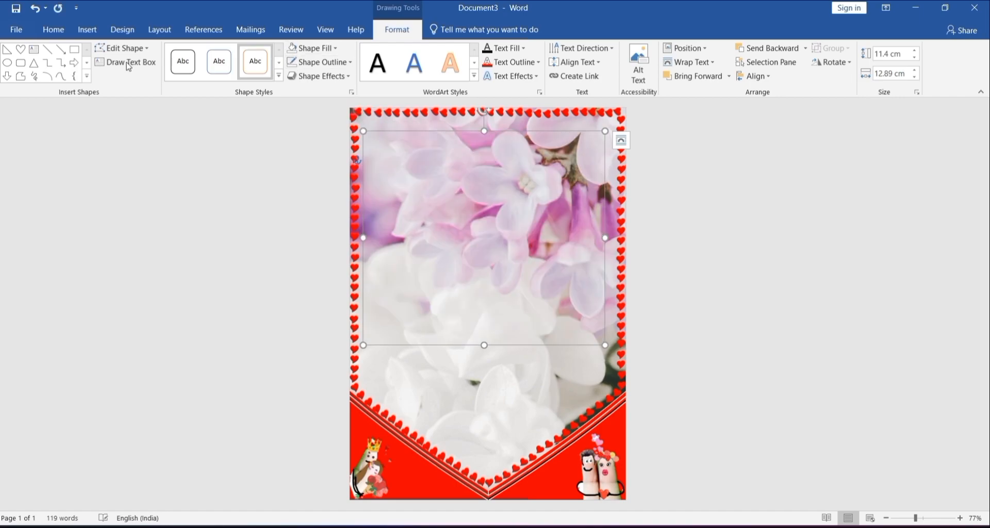
# Step: Insert a red heart emoji at font size 370 in the text box and enlarge the box to show the whole heart
pyautogui.click(53, 30)
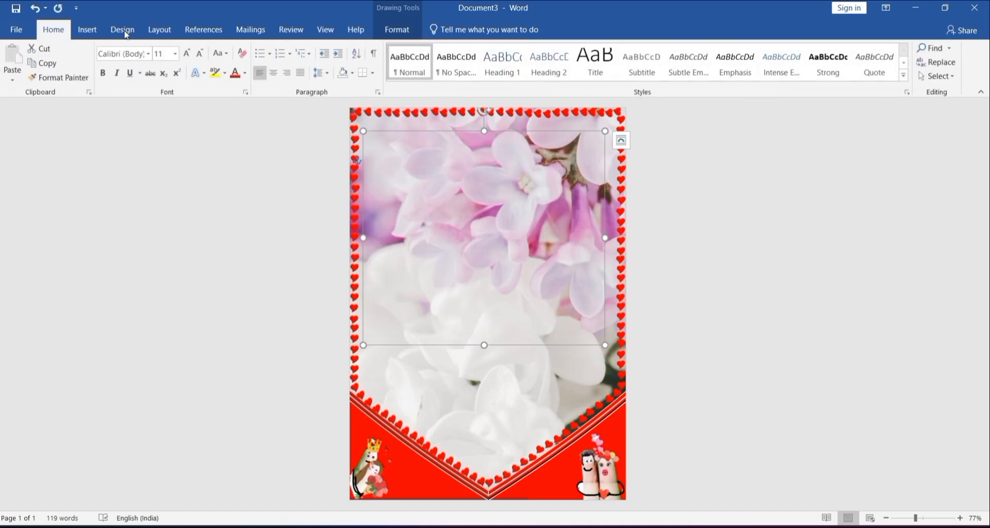
pyautogui.click(433, 163)
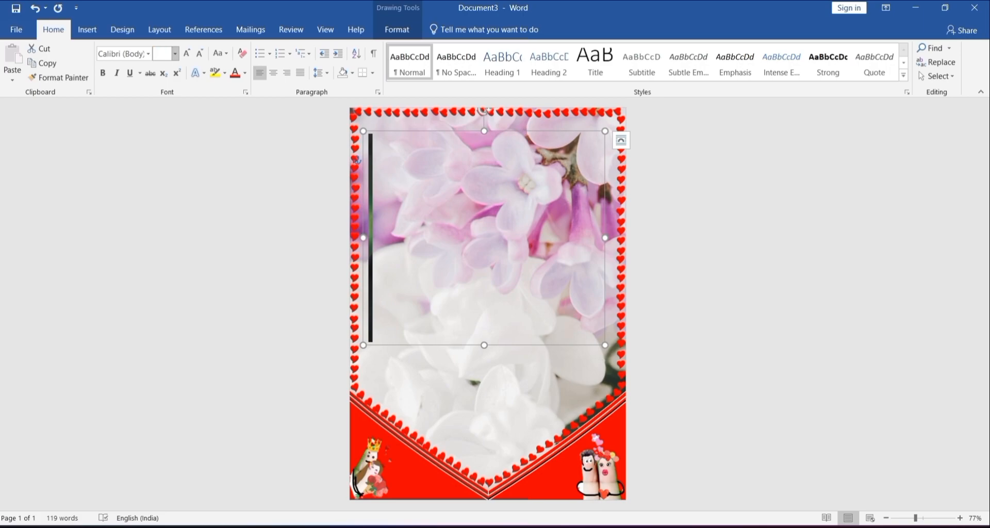
pyautogui.hotkey('ctrl', 'a')
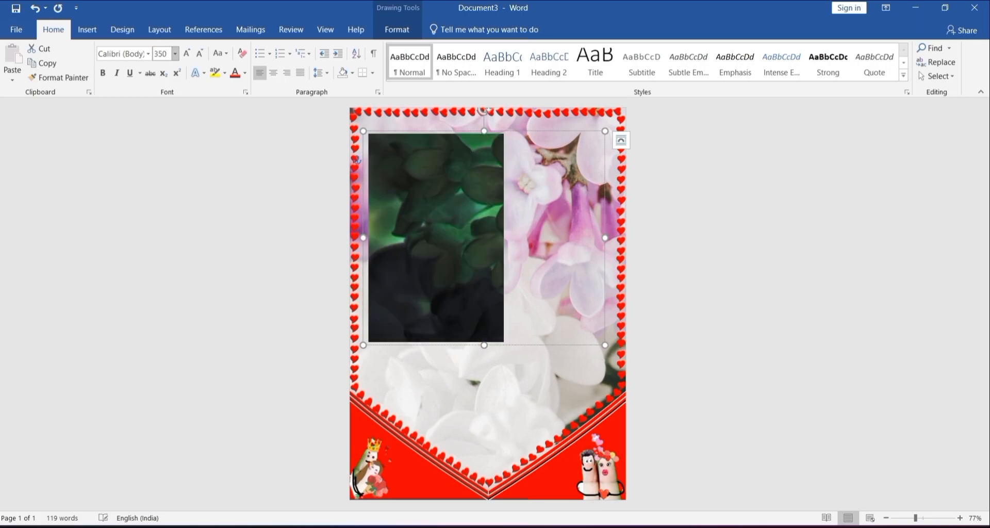
pyautogui.click(421, 180)
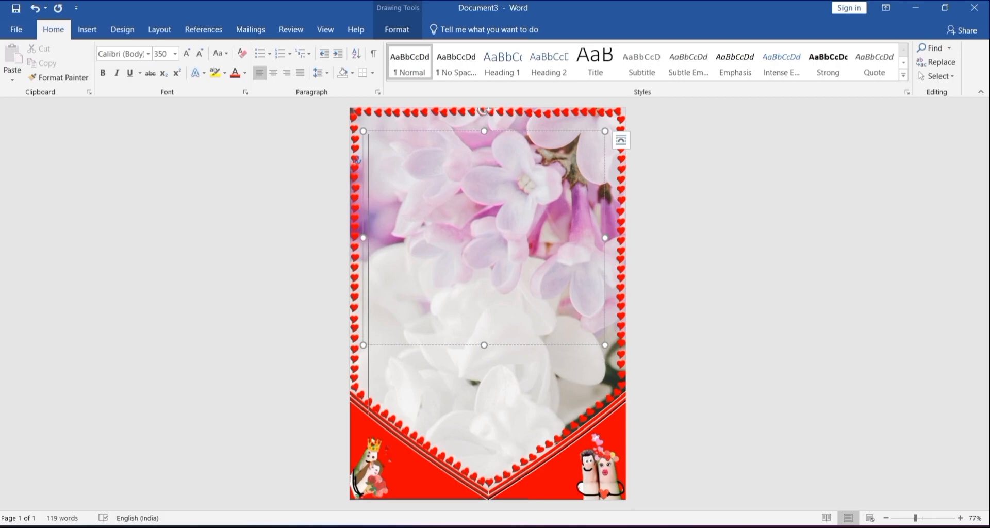
pyautogui.write('2')
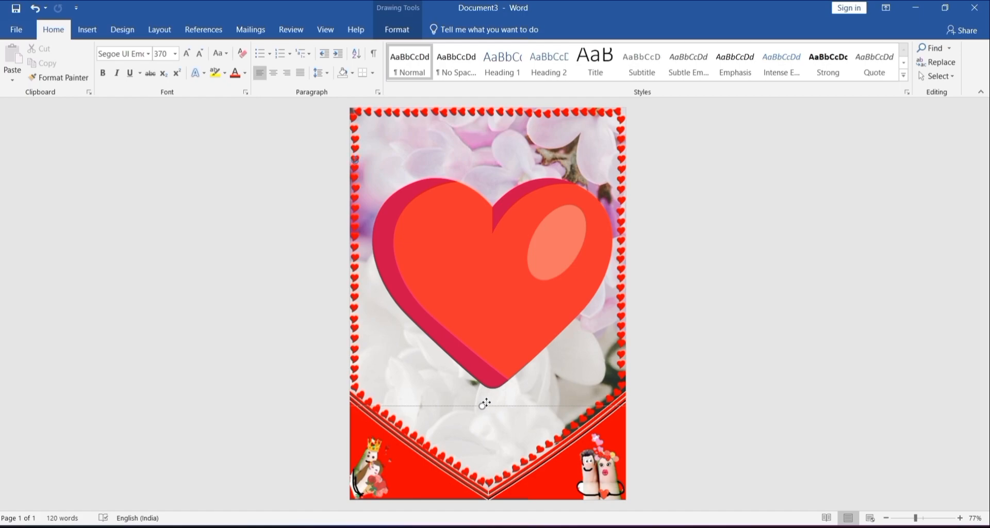
pyautogui.moveTo(486, 402); pyautogui.dragTo(483, 400)
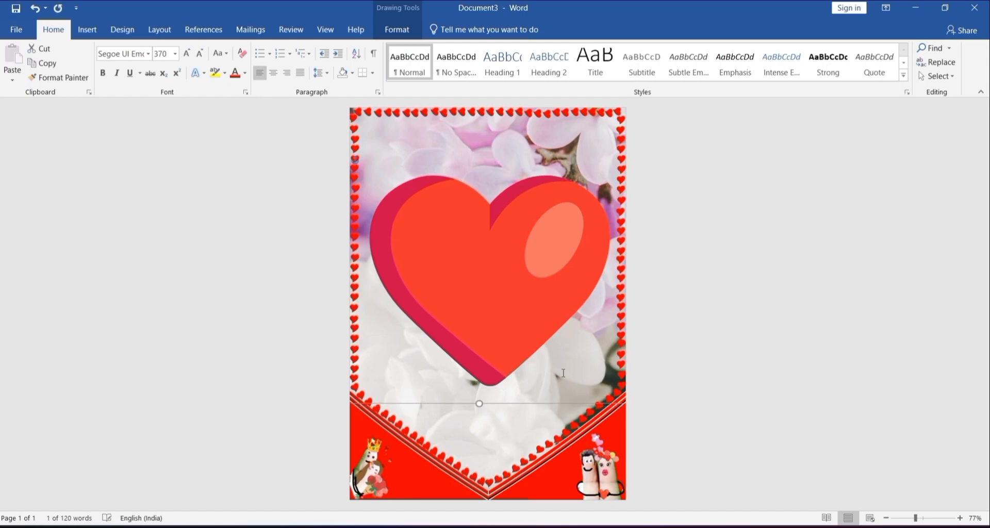
pyautogui.click(725, 238)
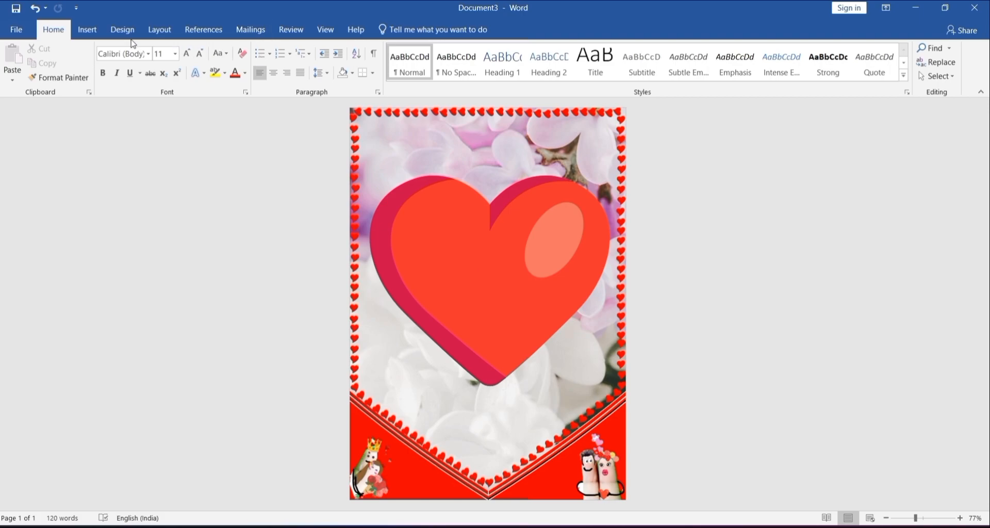
# Step: Insert the picture of the proposing couple's silhouette and set its text wrapping to In Front of Text
pyautogui.click(81, 31)
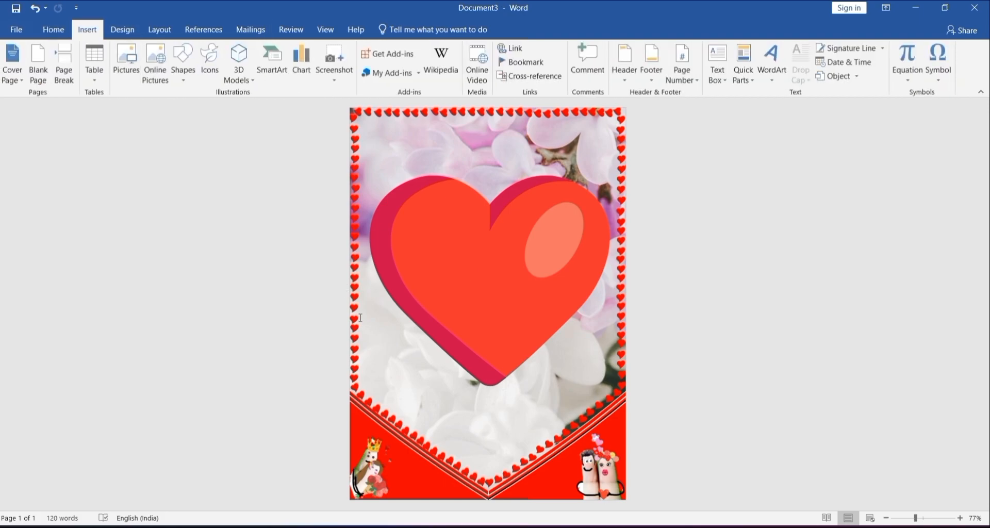
pyautogui.click(118, 73)
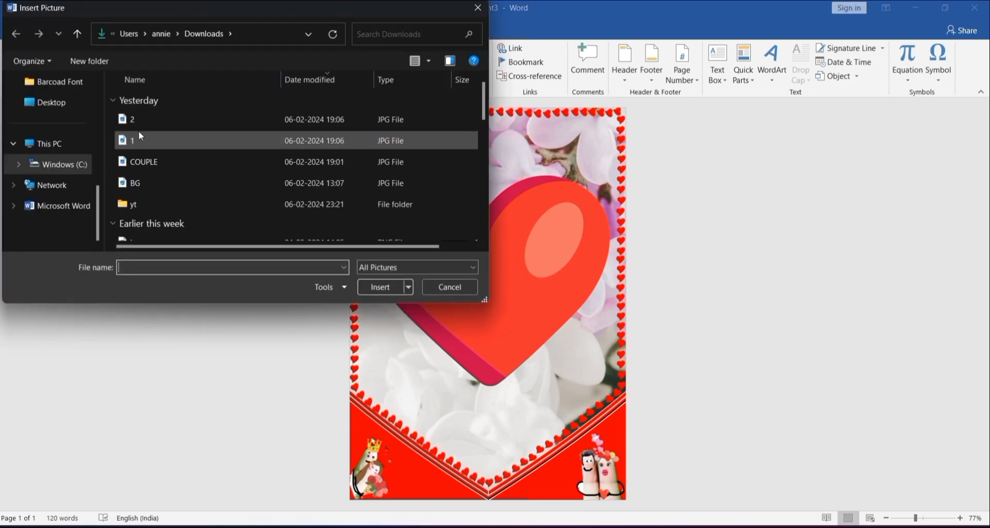
pyautogui.doubleClick(138, 161)
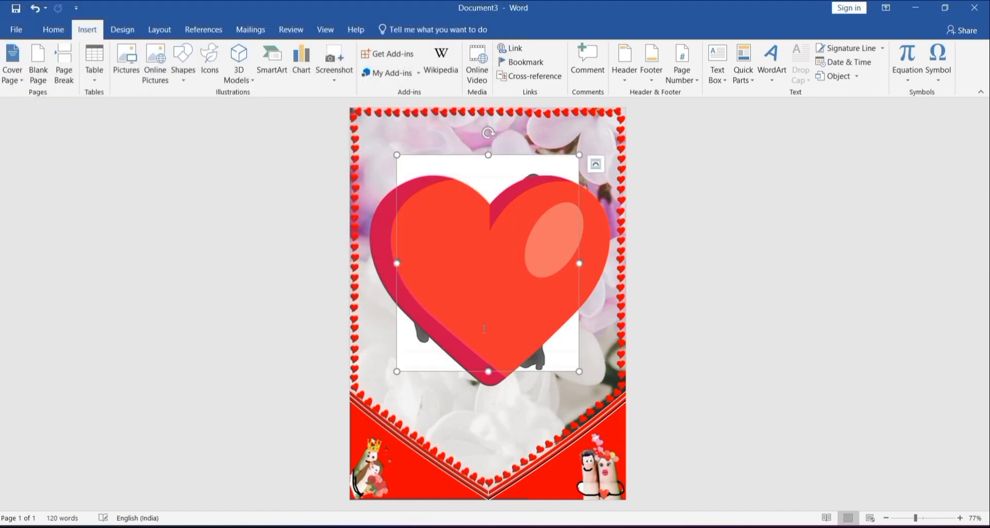
pyautogui.click(595, 164)
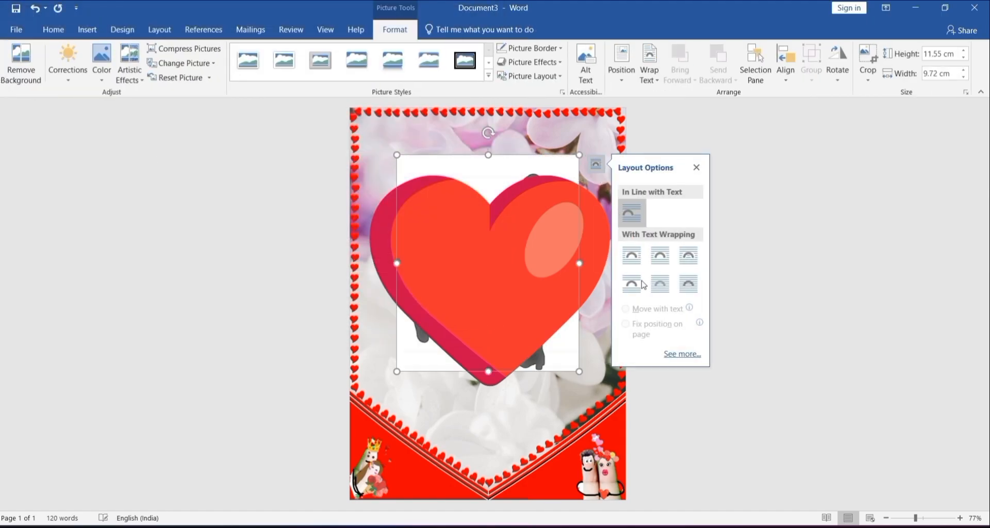
pyautogui.click(688, 288)
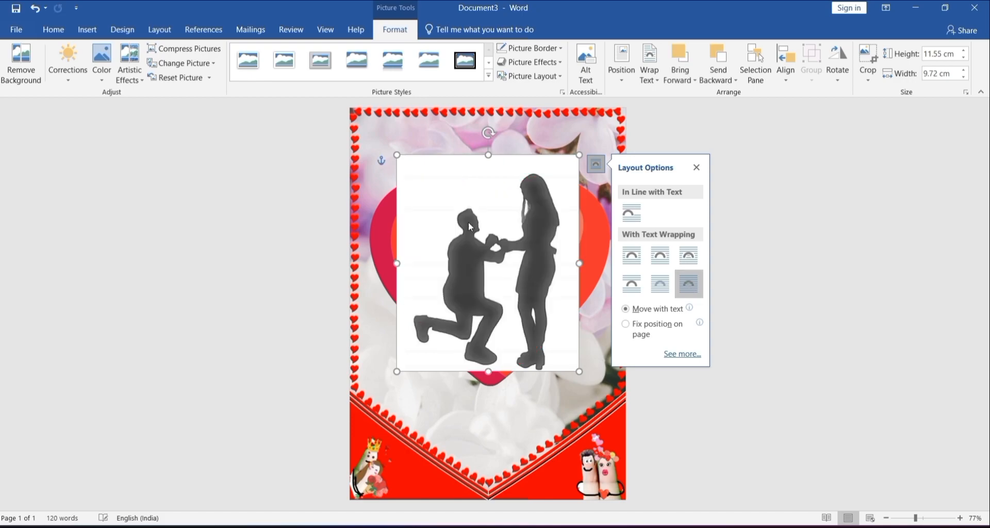
# Step: Remove the proposing couple picture's background, marking their shoes to keep and the small gaps within the woman's figure to remove
pyautogui.click(30, 56)
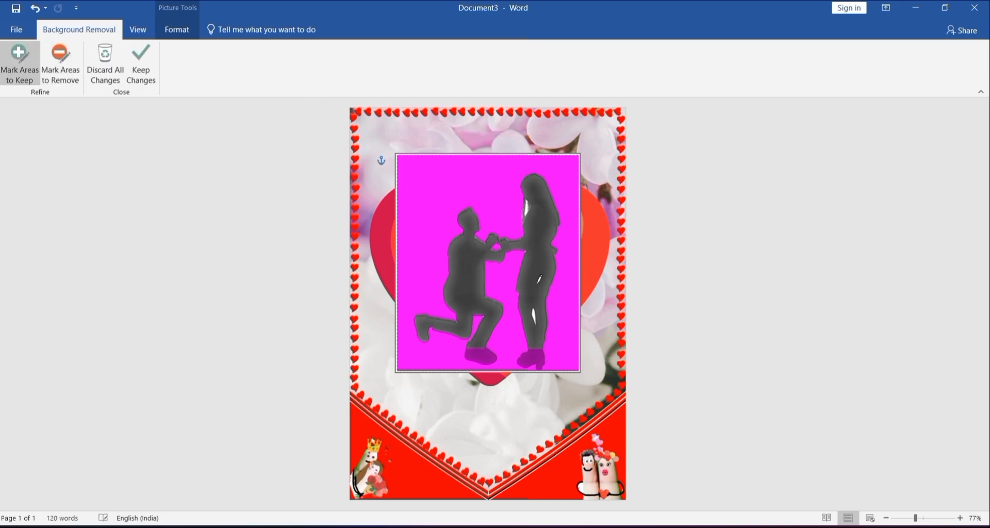
pyautogui.moveTo(538, 351); pyautogui.dragTo(489, 361)
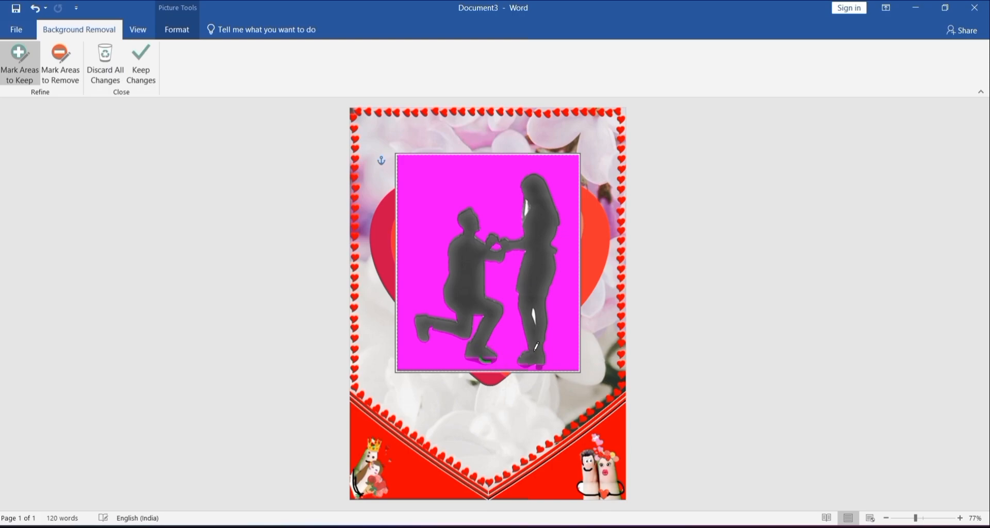
pyautogui.click(60, 63)
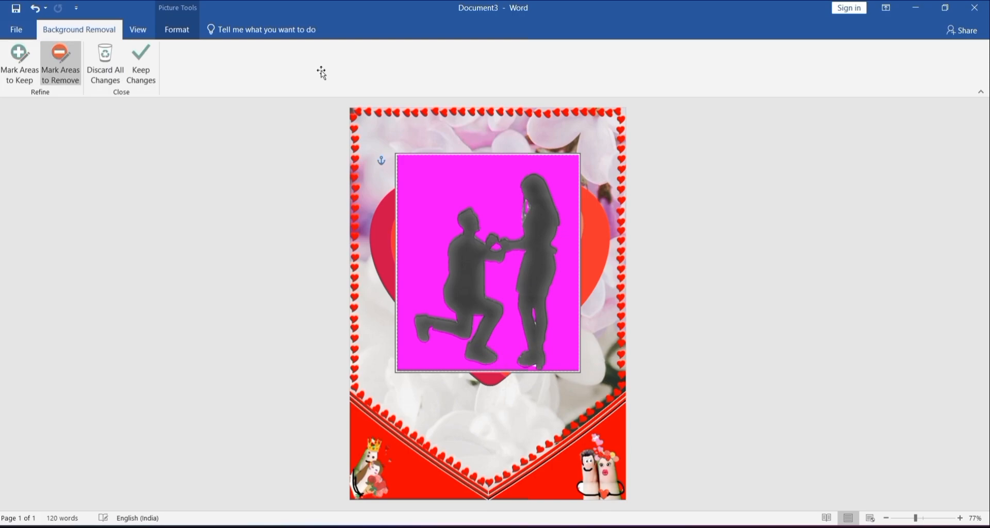
pyautogui.click(138, 69)
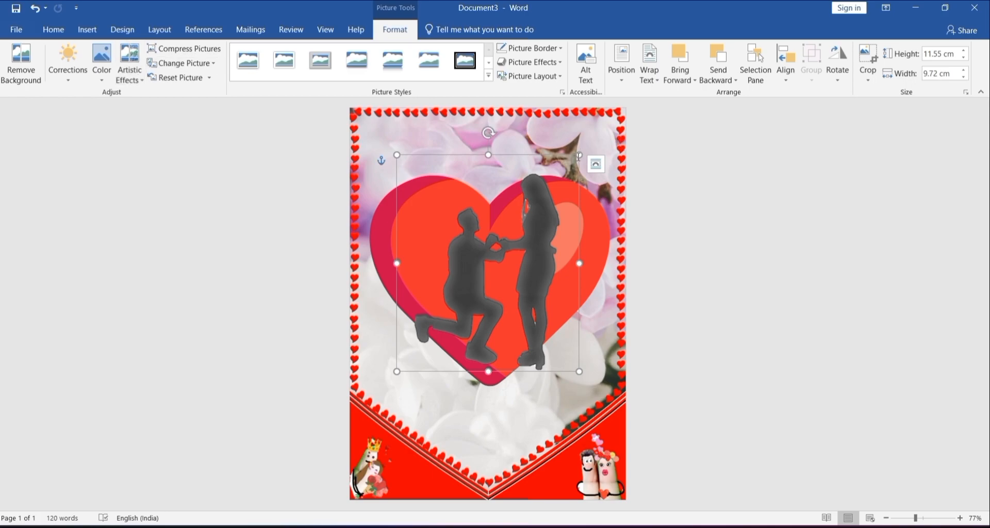
# Step: Enlarge the couple's silhouette to about 13.94 by 11.73 cm and position it over the lower part of the heart
pyautogui.moveTo(579, 155); pyautogui.dragTo(619, 219)
pyautogui.moveTo(575, 367); pyautogui.dragTo(557, 470)
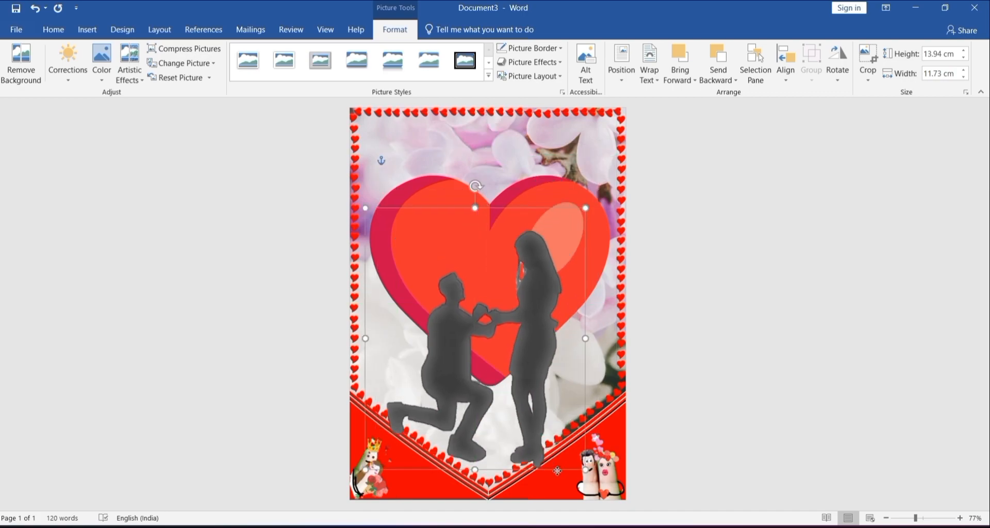
pyautogui.click(557, 471)
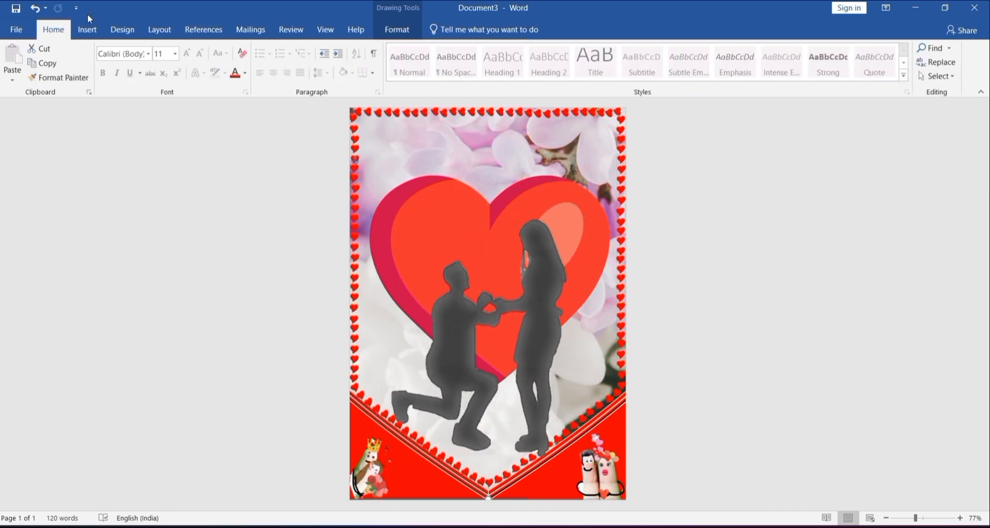
# Step: Draw a text box about 2.21 cm high and 12.93 cm wide above the heart, with no fill or outline
pyautogui.click(89, 29)
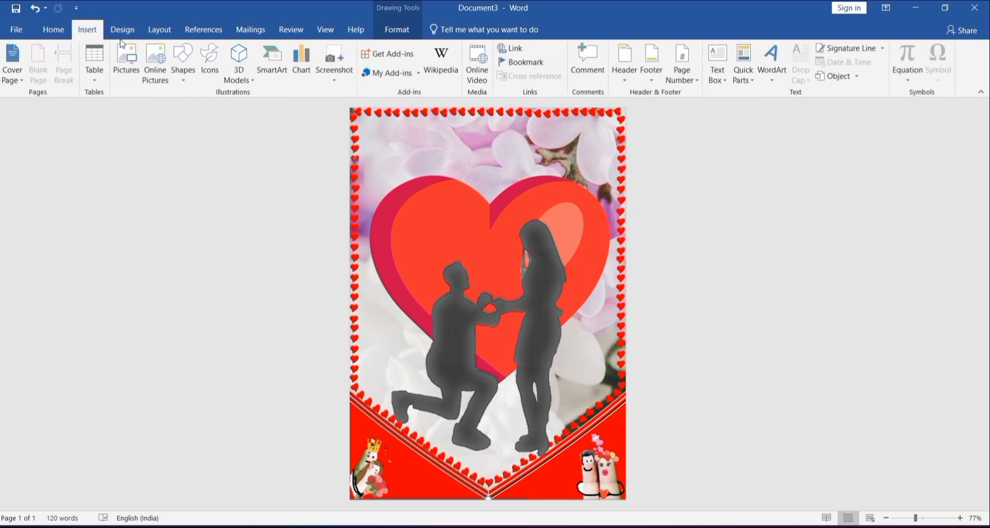
pyautogui.click(182, 67)
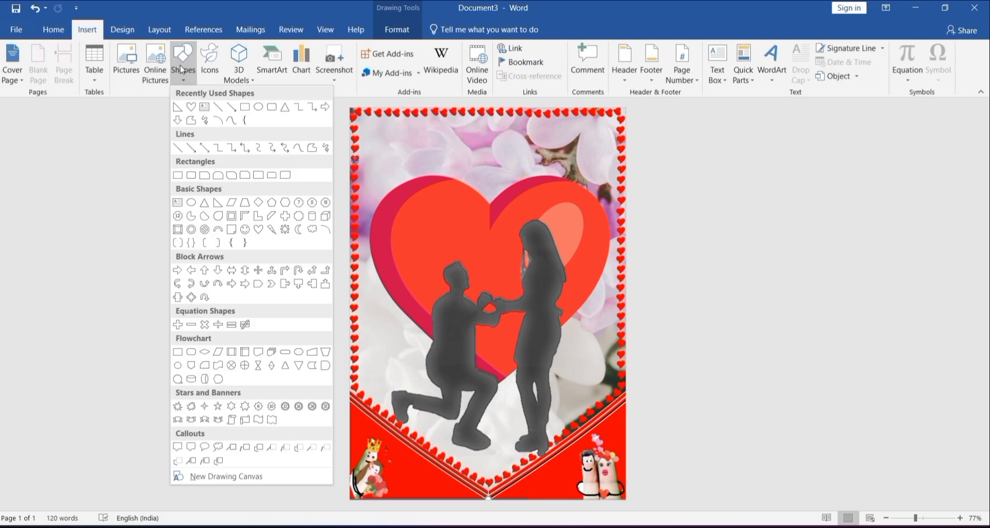
pyautogui.click(204, 108)
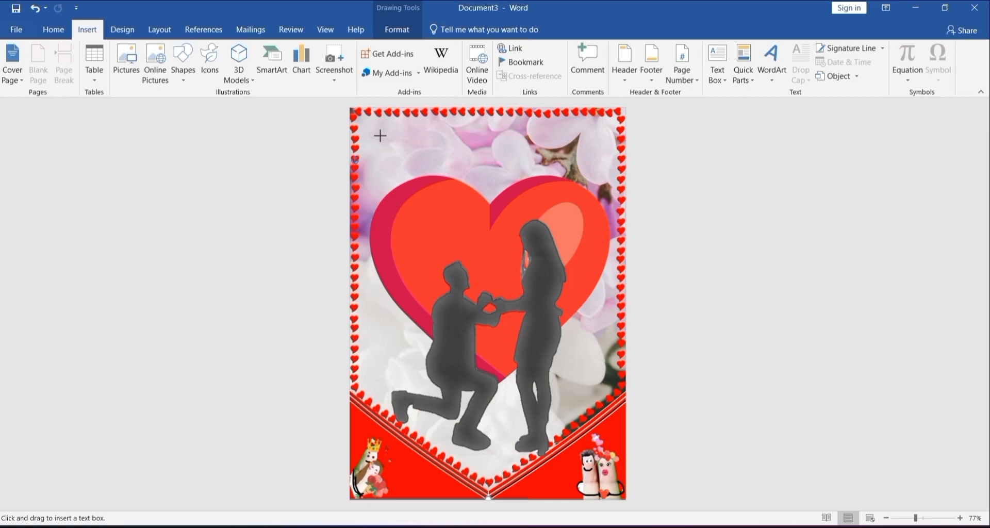
pyautogui.moveTo(368, 131); pyautogui.dragTo(610, 173)
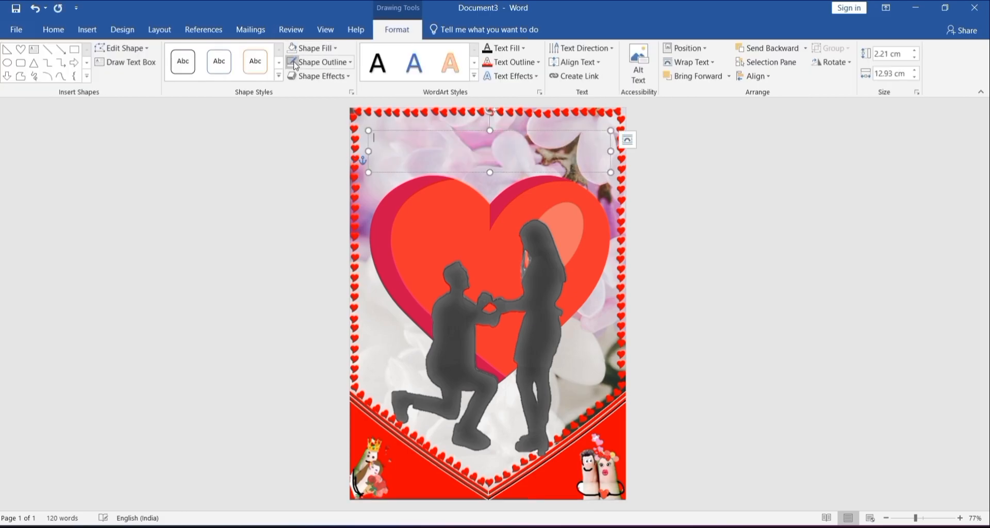
# Step: Set the empty text box's font to underlined Algerian at size 30
pyautogui.click(63, 32)
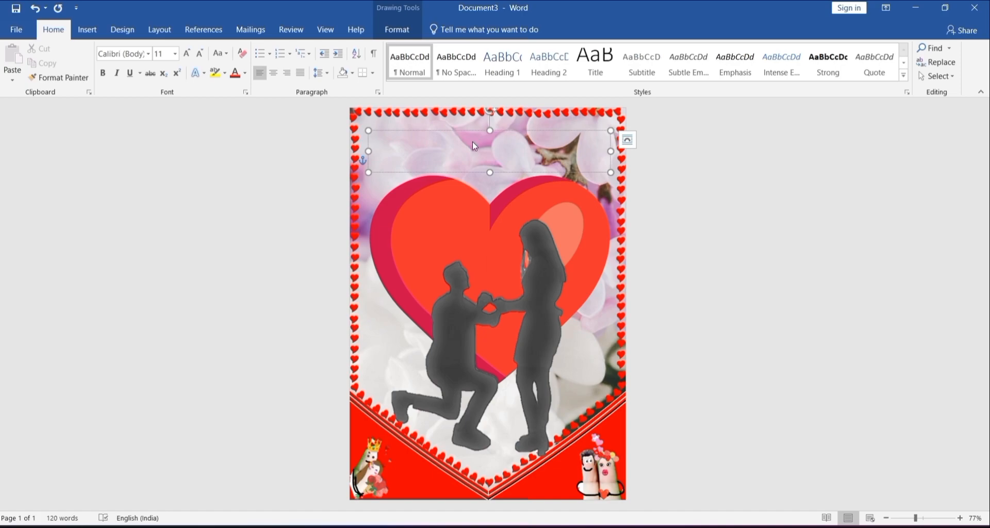
pyautogui.hotkey('ctrl', 'a')
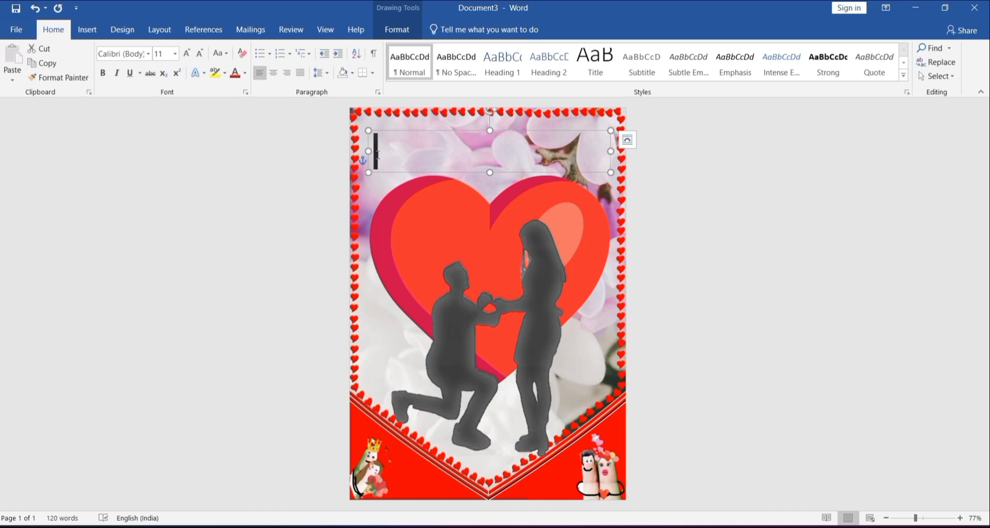
pyautogui.click(167, 56)
pyautogui.press('BackSpace')
pyautogui.write('30')
pyautogui.press('Return')
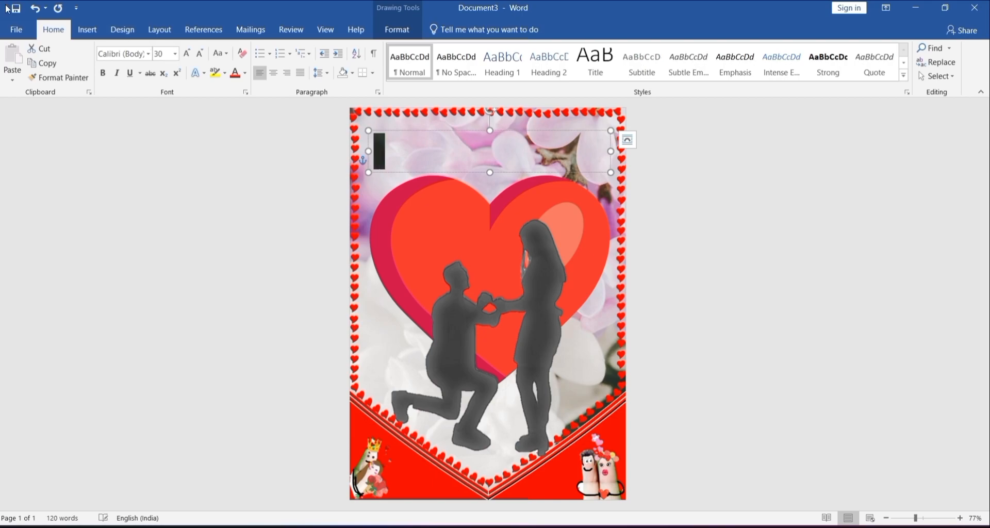
pyautogui.click(148, 54)
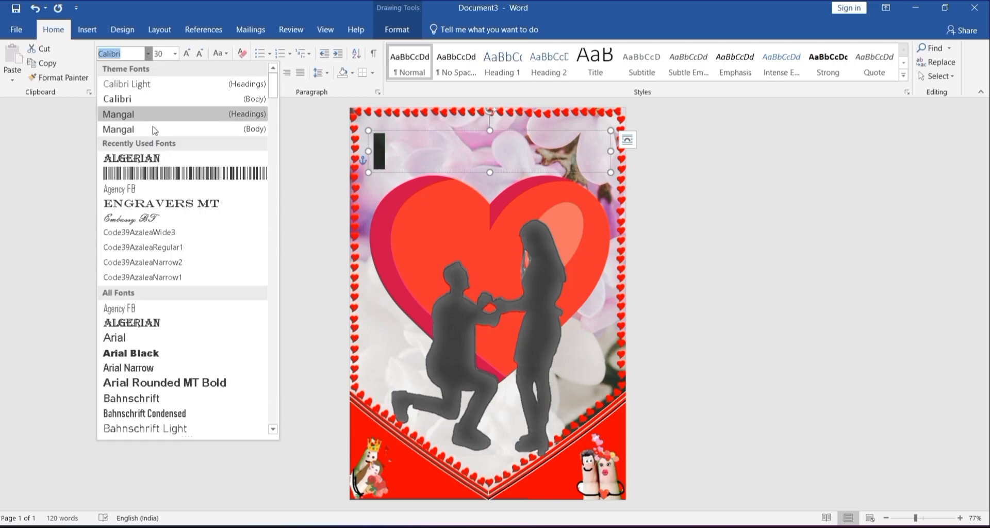
pyautogui.click(160, 159)
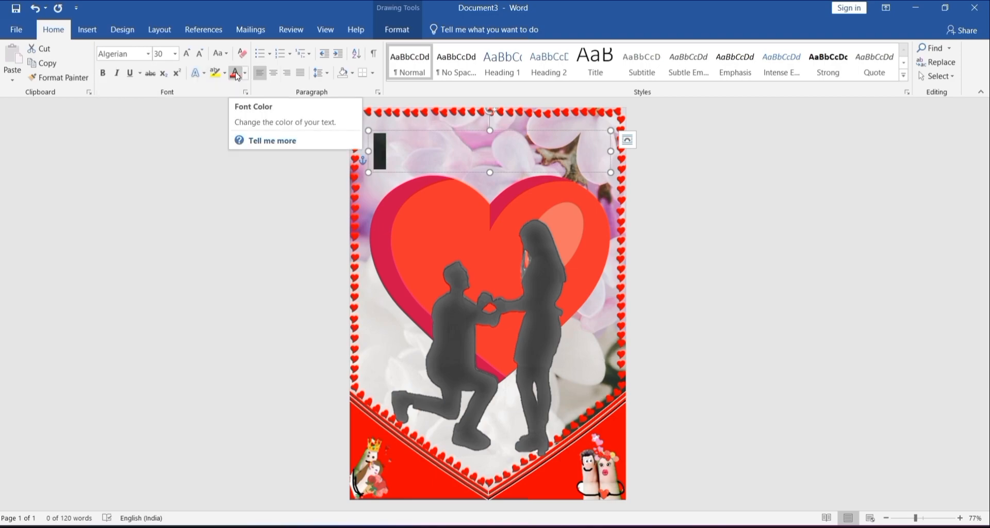
pyautogui.click(129, 73)
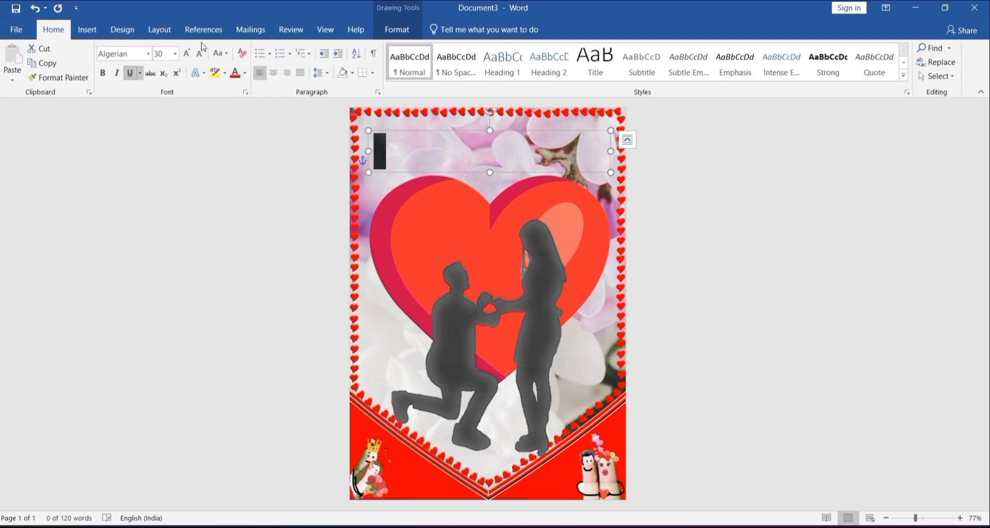
# Step: Enter the title "HAPPY VALENTINE DAY" in the text box above the heart
pyautogui.click(416, 153)
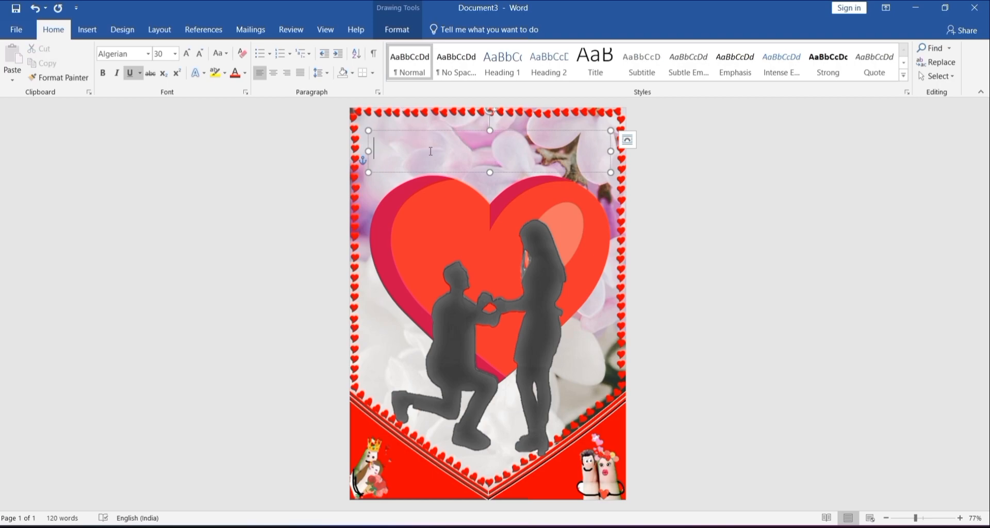
pyautogui.write('HAPPY')
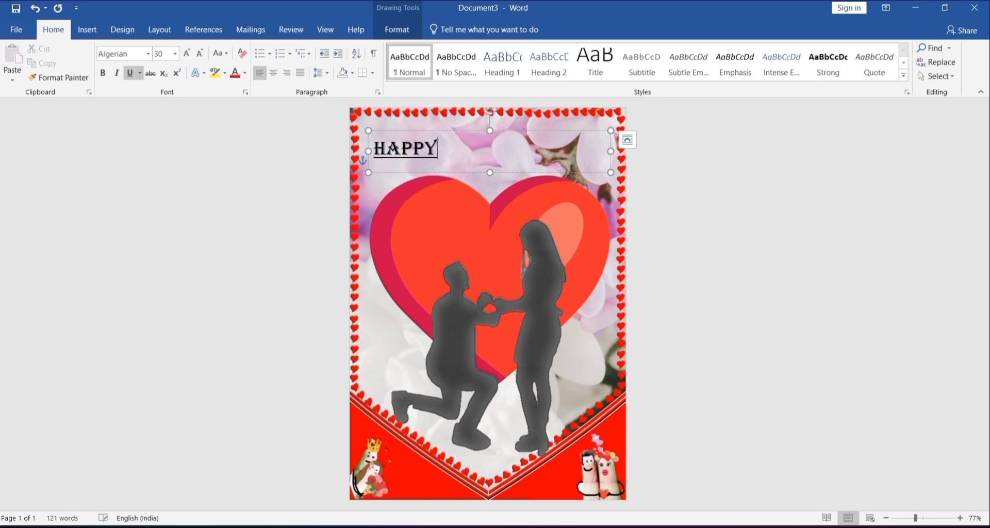
pyautogui.write(' VALE')
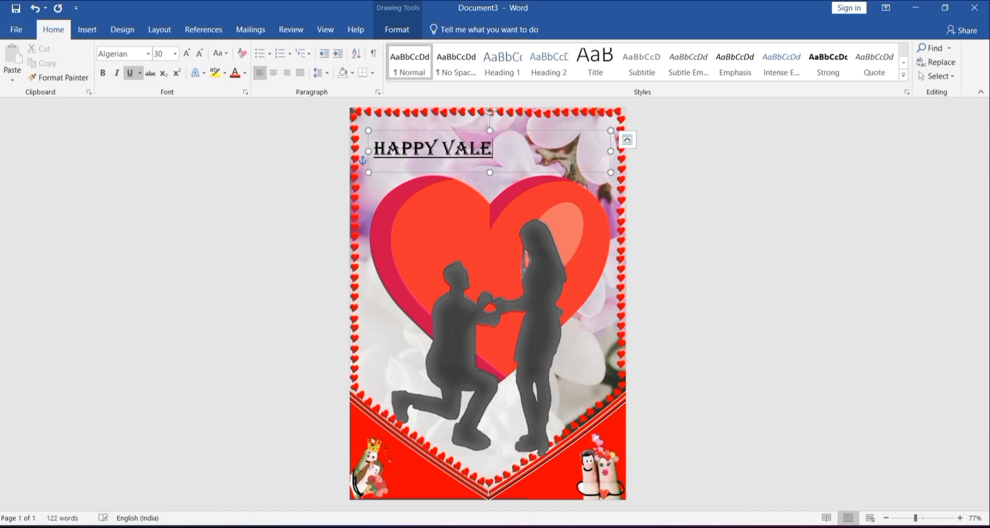
pyautogui.write('NTINE D')
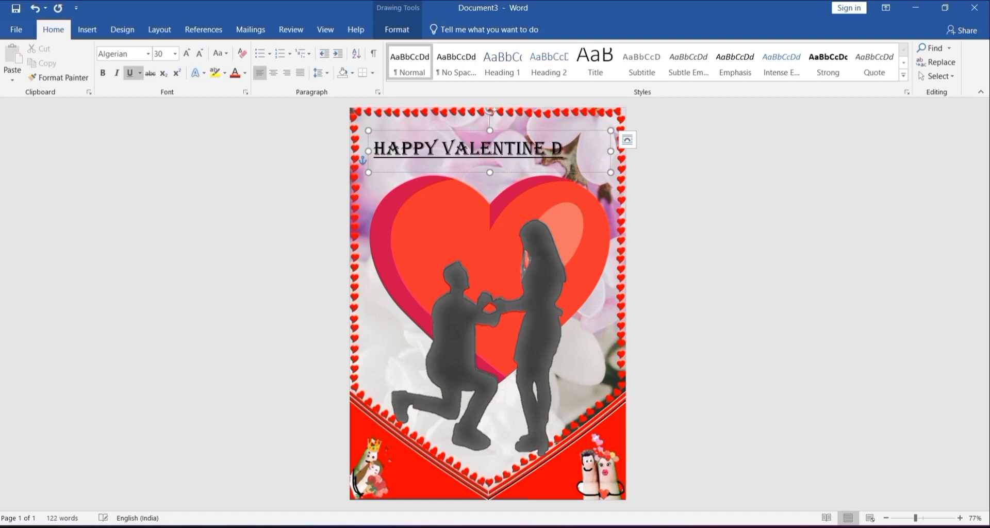
pyautogui.write('AY')
# Step: Try centering the title in its box and apply the white WordArt style with an orange outline to it
pyautogui.tripleClick(580, 150)
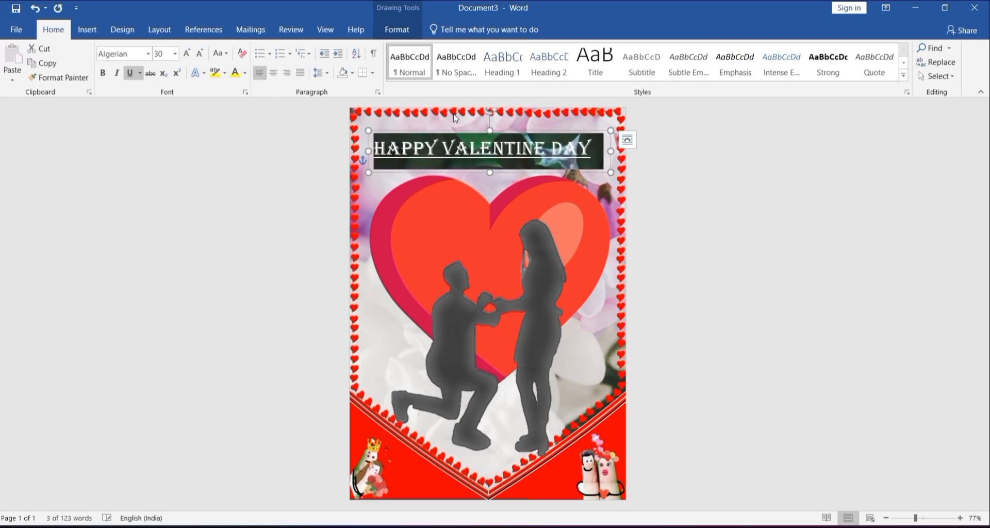
pyautogui.click(277, 74)
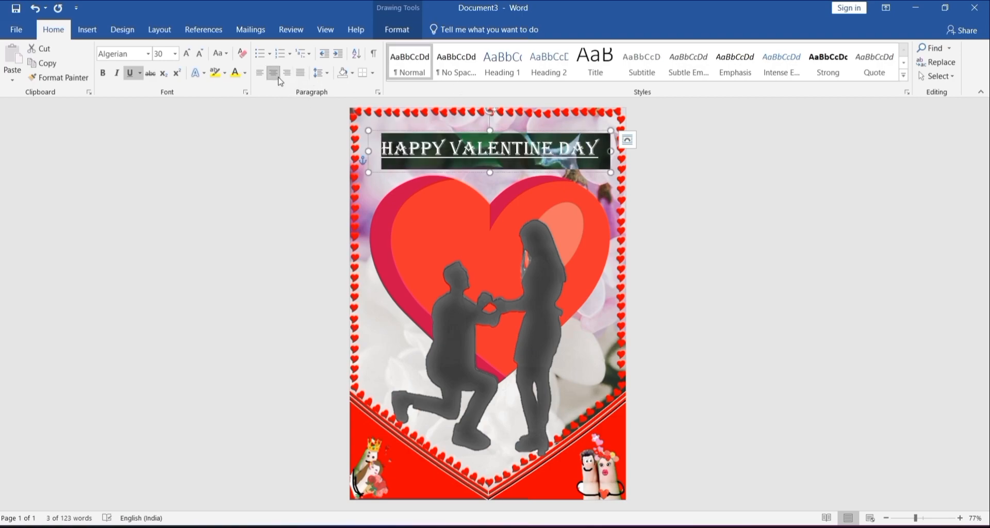
pyautogui.click(410, 34)
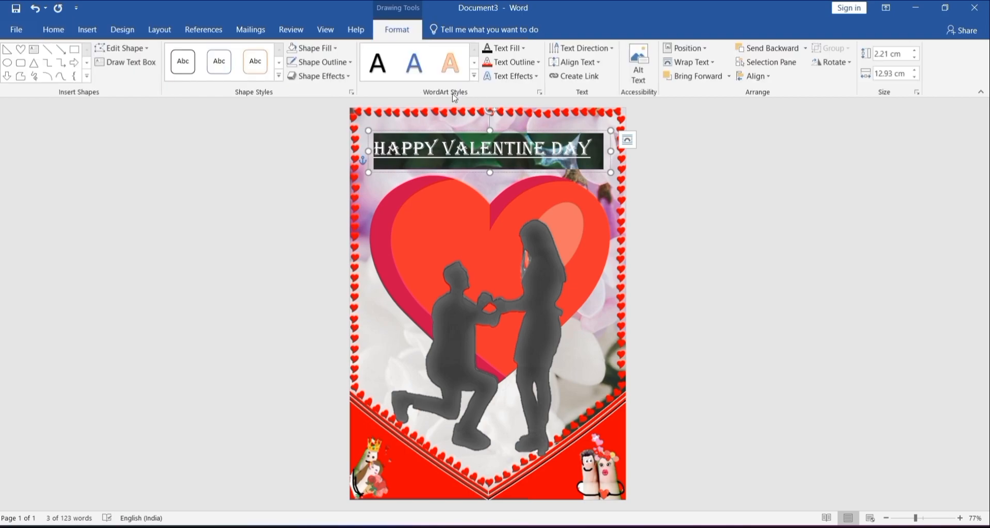
pyautogui.click(473, 76)
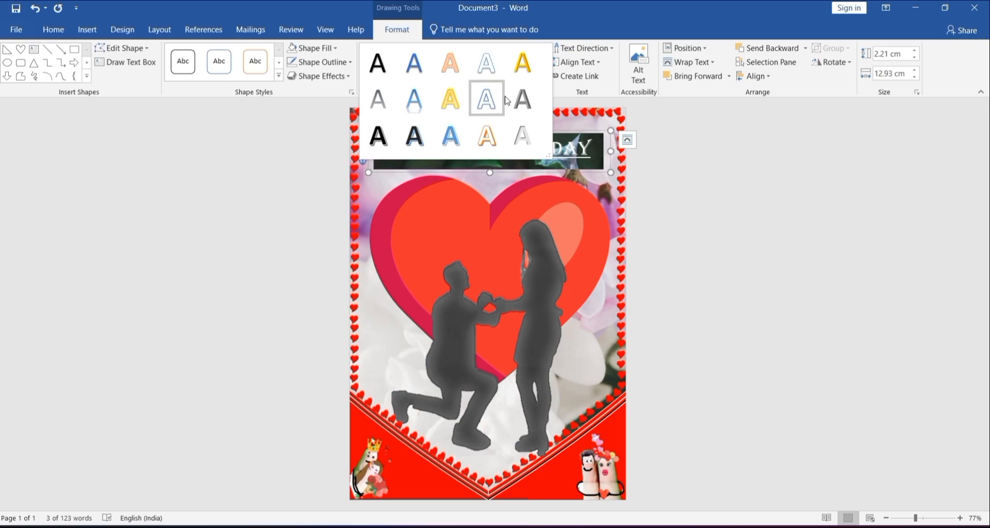
pyautogui.click(493, 148)
# Step: Change the title's font color to yellow and shift its text box slightly to center it over the heart
pyautogui.click(53, 31)
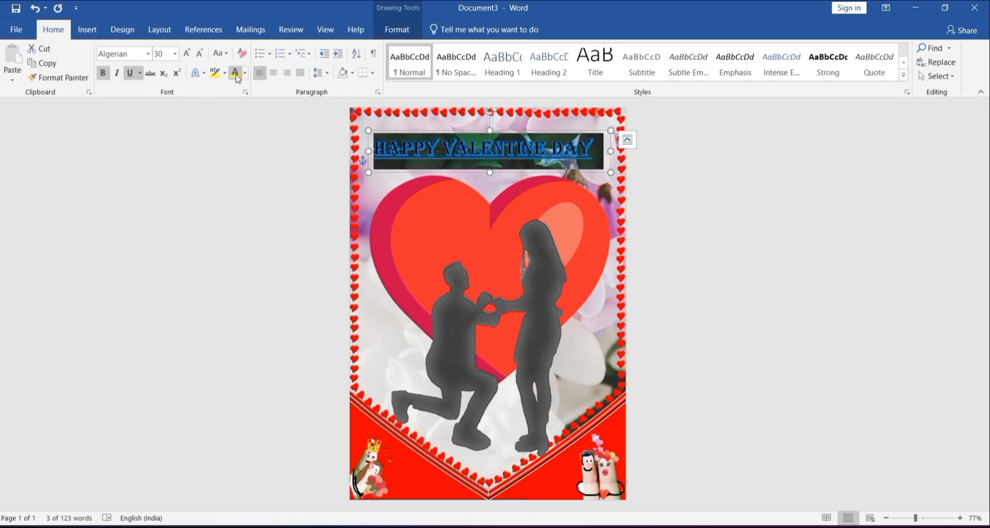
pyautogui.click(246, 76)
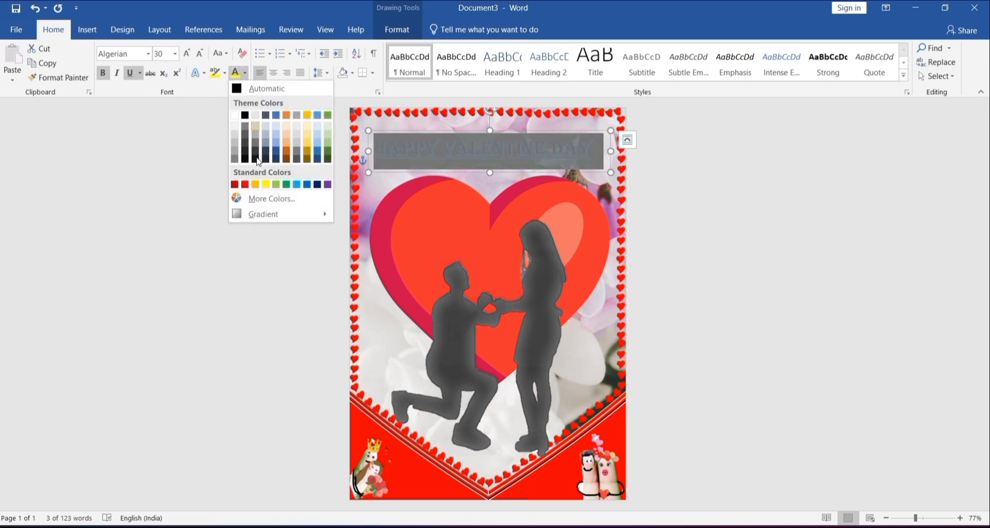
pyautogui.click(266, 185)
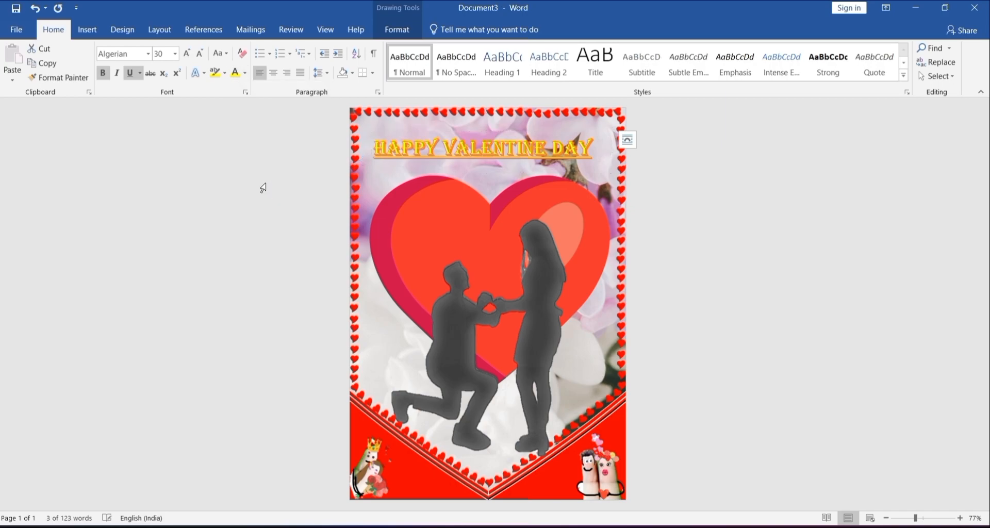
pyautogui.click(499, 165)
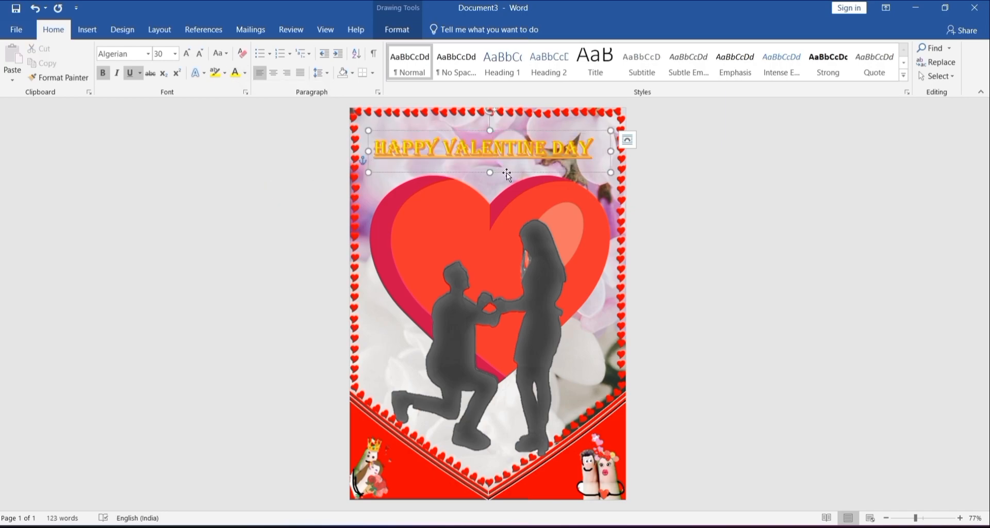
pyautogui.moveTo(518, 169)
pyautogui.mouseDown()
pyautogui.moveTo(531, 171)
pyautogui.moveTo(504, 173)
pyautogui.mouseUp()
# Step: Draw a text box about 4.42 by 10.63 cm over the couple's lower half and remove its fill and outline
pyautogui.click(89, 28)
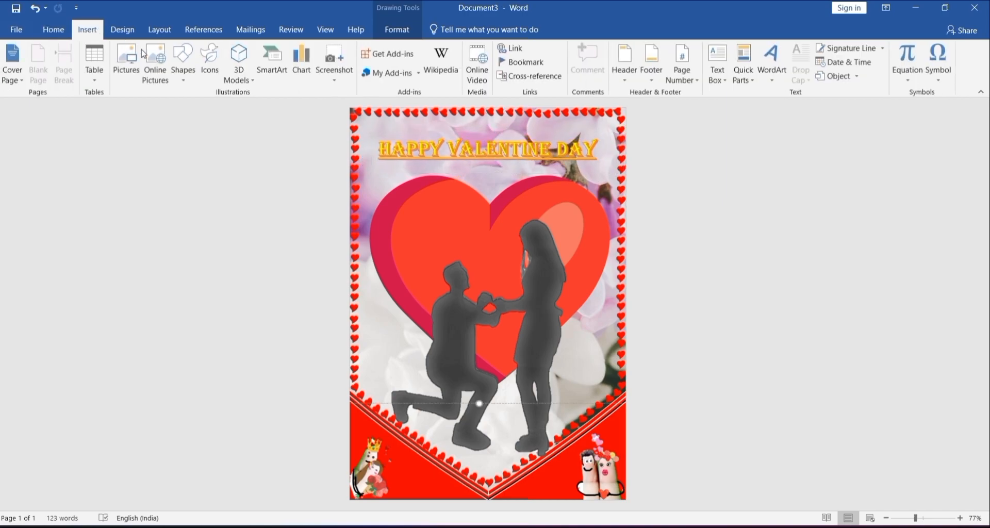
pyautogui.click(186, 66)
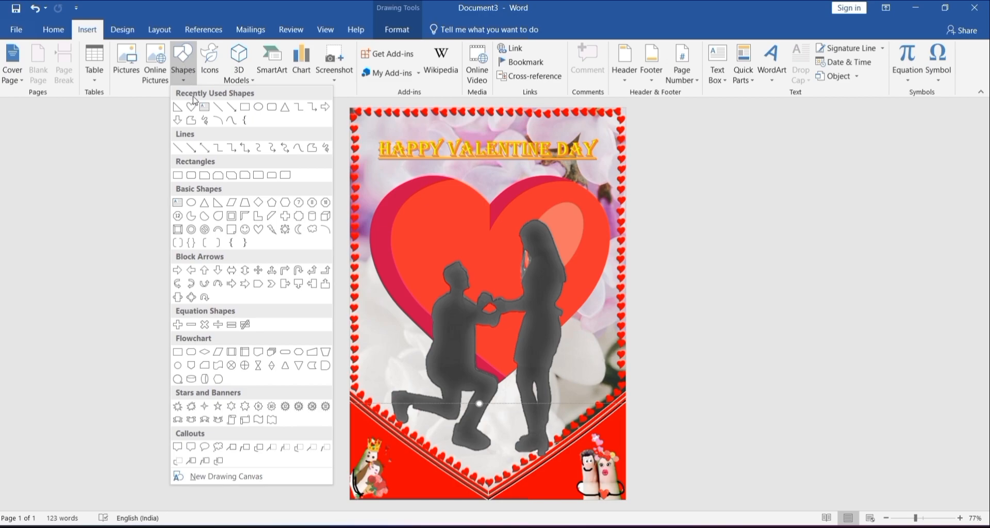
pyautogui.click(205, 108)
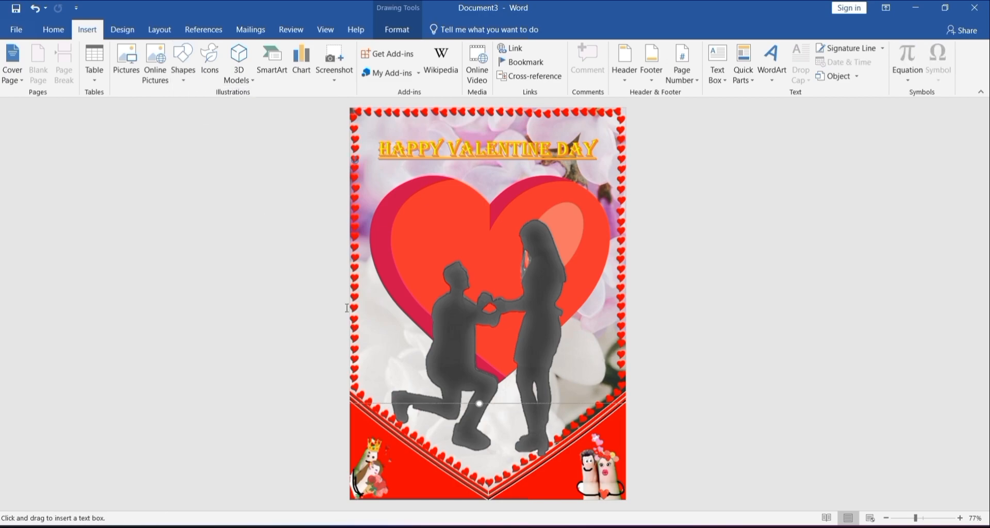
pyautogui.moveTo(394, 326); pyautogui.dragTo(594, 410)
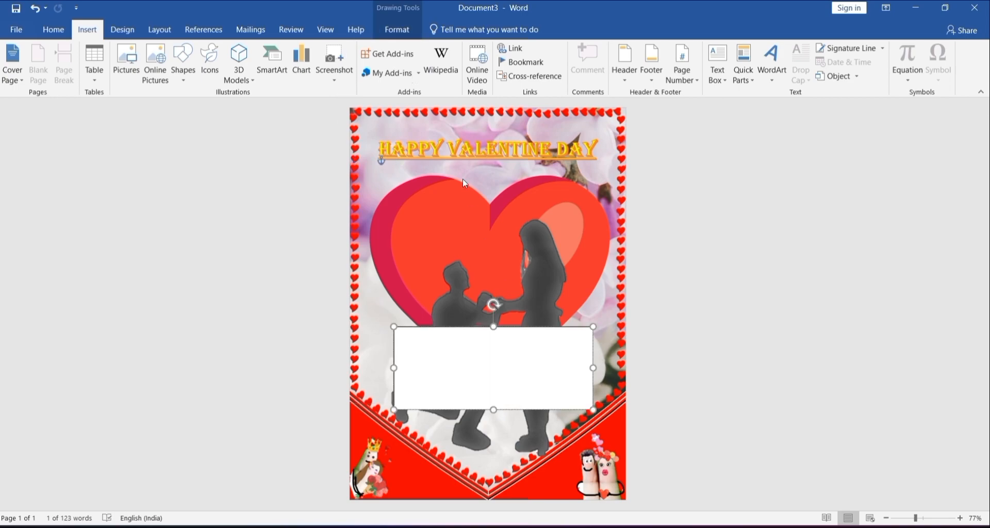
pyautogui.click(401, 29)
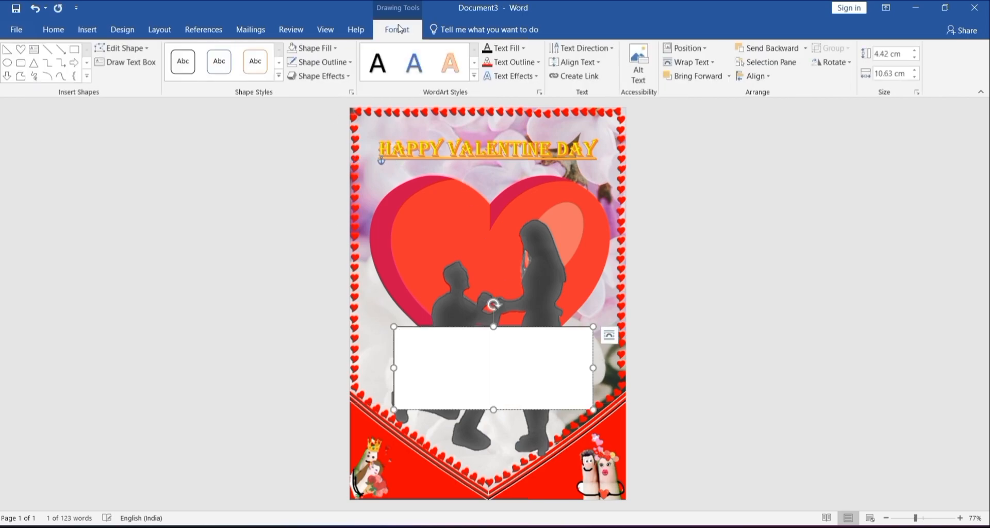
pyautogui.click(293, 48)
pyautogui.click(295, 62)
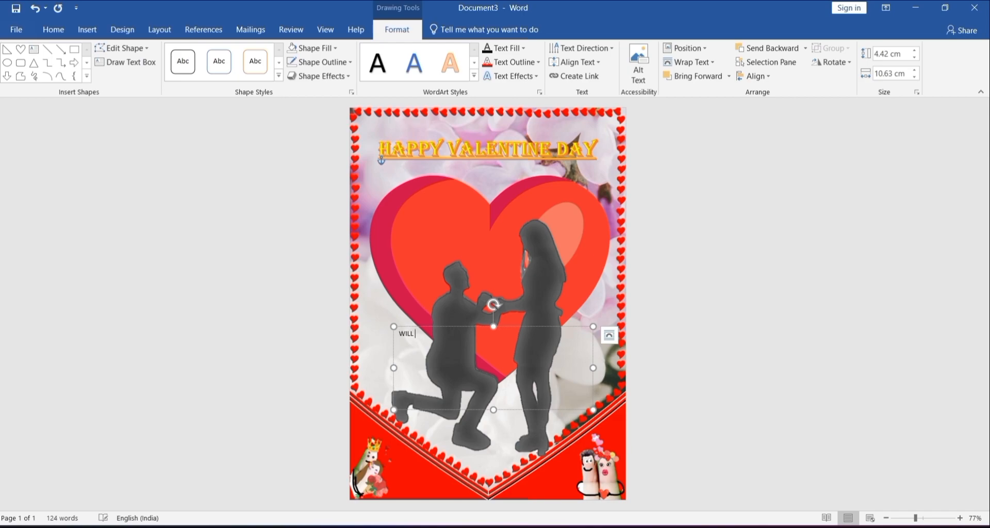
# Step: Enter "WILL YOU BE MY VALENTINE !!!!" in the new text box and select all of its text
pyautogui.press('BackSpace')
pyautogui.write('YOU BE MY VALENTINE !!!!')
pyautogui.hotkey('ctrl', 'a')
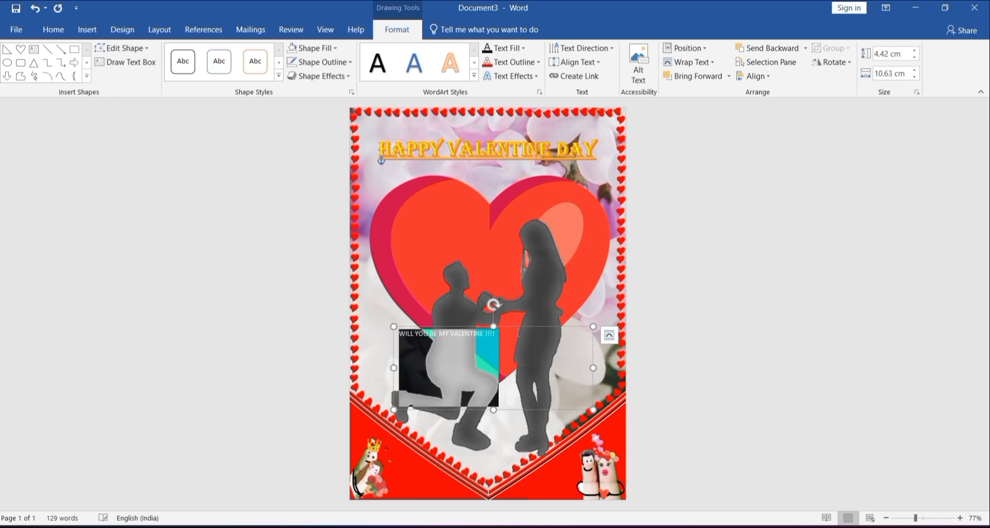
# Step: Format the proposal message as centered, underlined Algerian text at size 30
pyautogui.click(48, 30)
pyautogui.click(163, 54)
pyautogui.write('30')
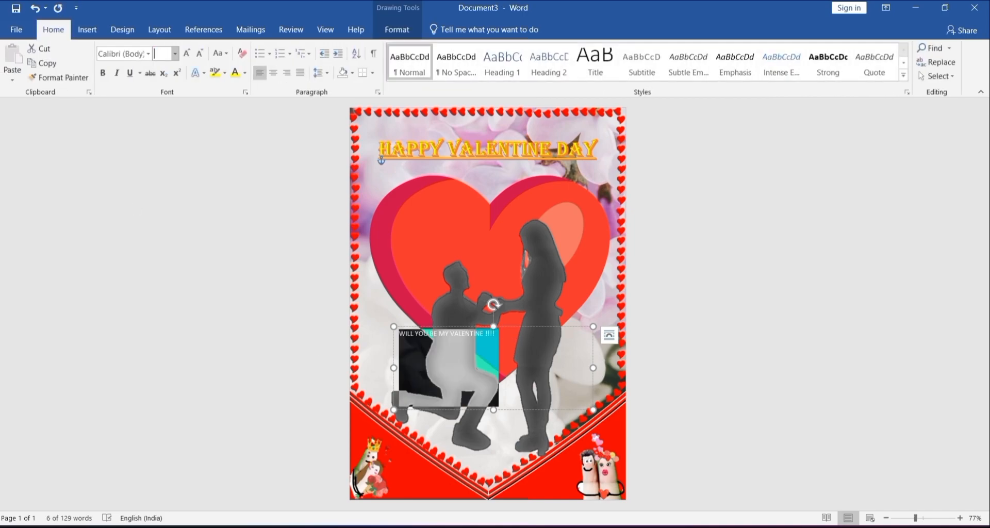
pyautogui.press('Return')
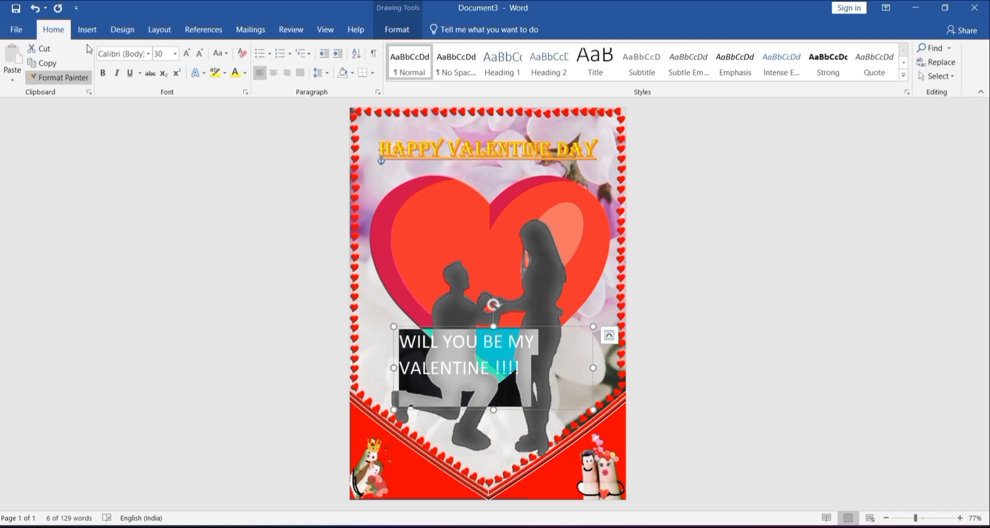
pyautogui.click(273, 73)
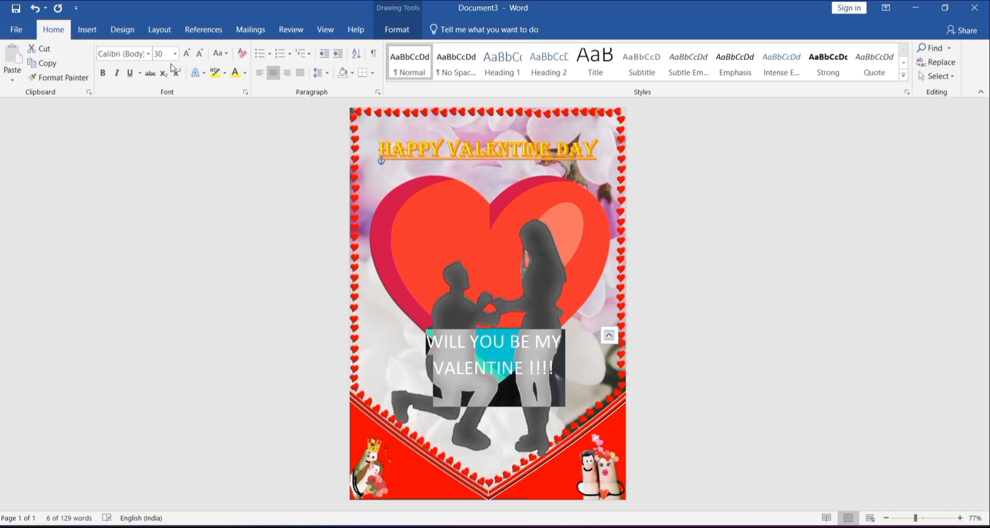
pyautogui.click(149, 54)
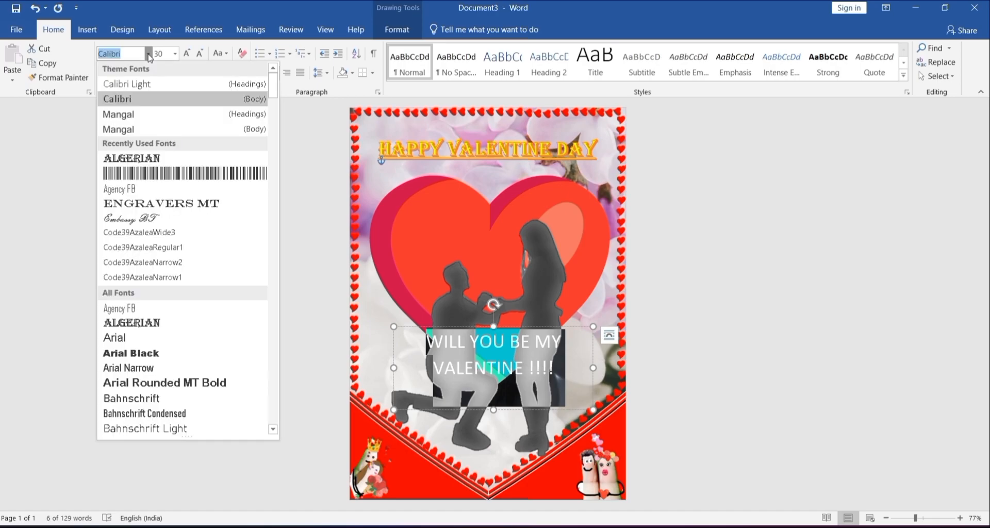
pyautogui.click(183, 161)
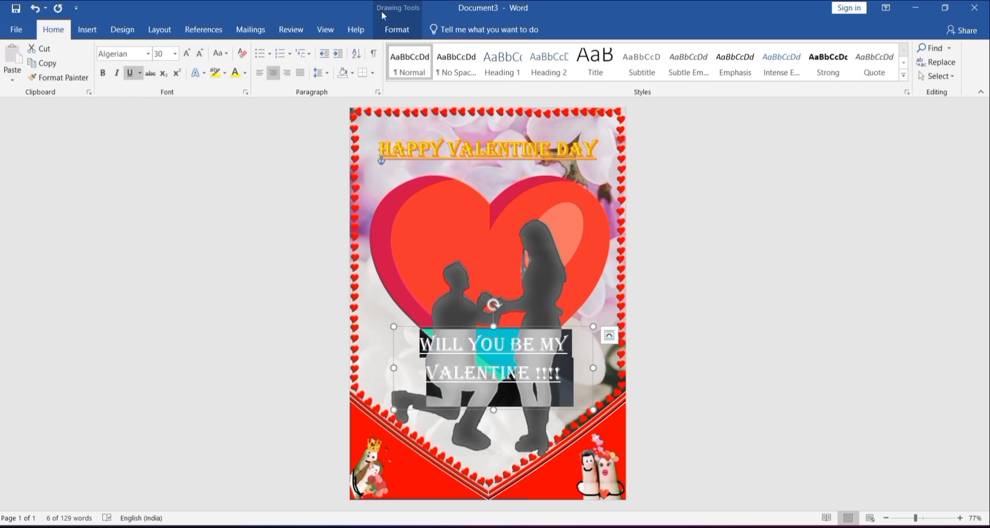
# Step: Apply the WordArt style with white fill, orange accent 2 outline and hard orange shadow to the proposal message
pyautogui.click(410, 24)
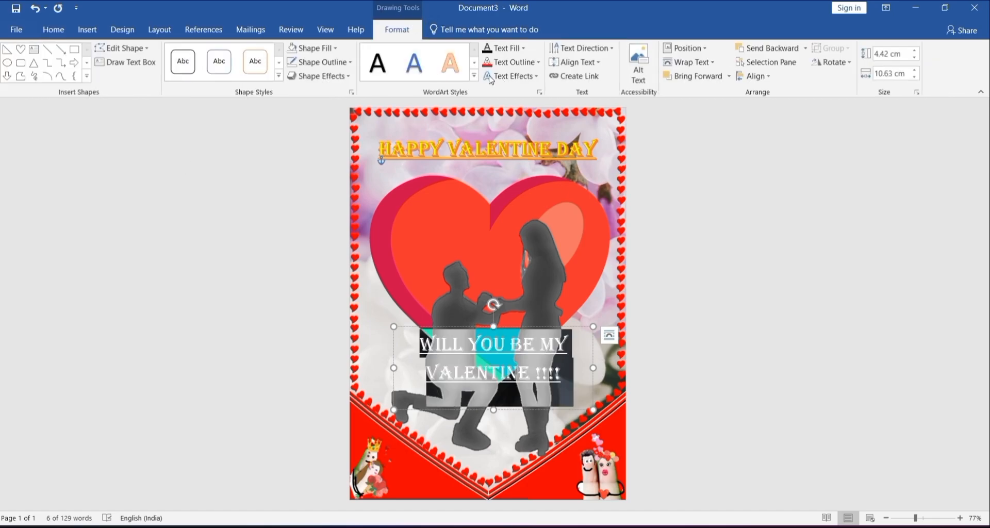
pyautogui.click(473, 77)
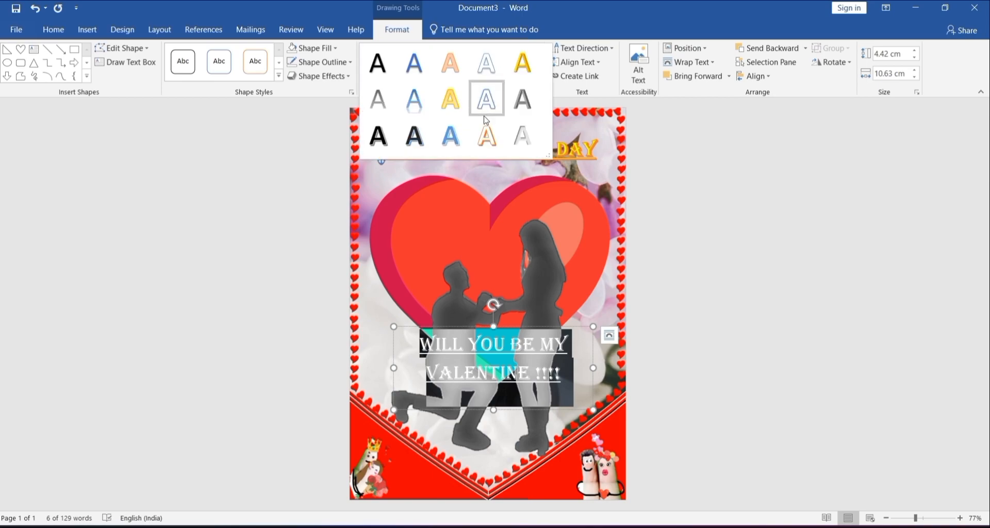
pyautogui.click(491, 143)
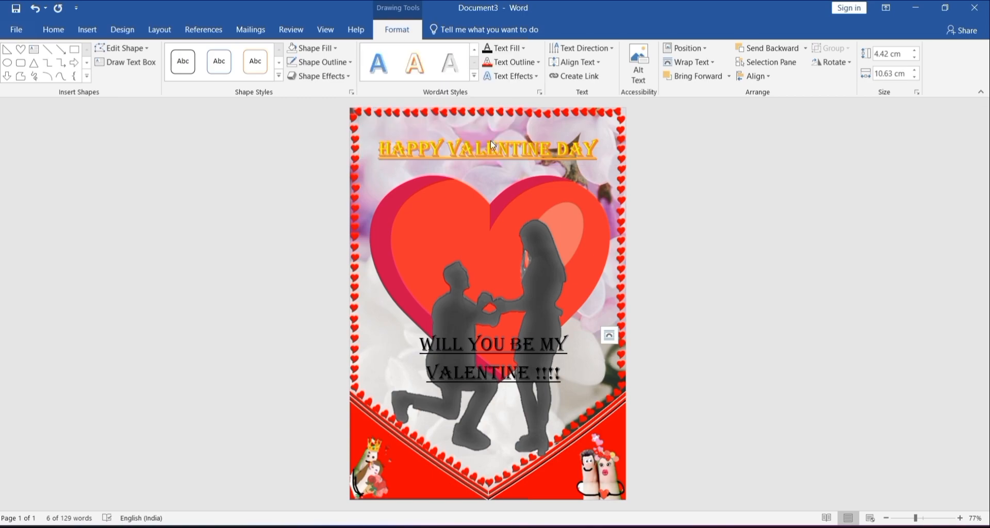
# Step: Enlarge the message's text box to about 4.91 by 11.43 cm and move it slightly down, centered horizontally on the page
pyautogui.tripleClick(521, 357)
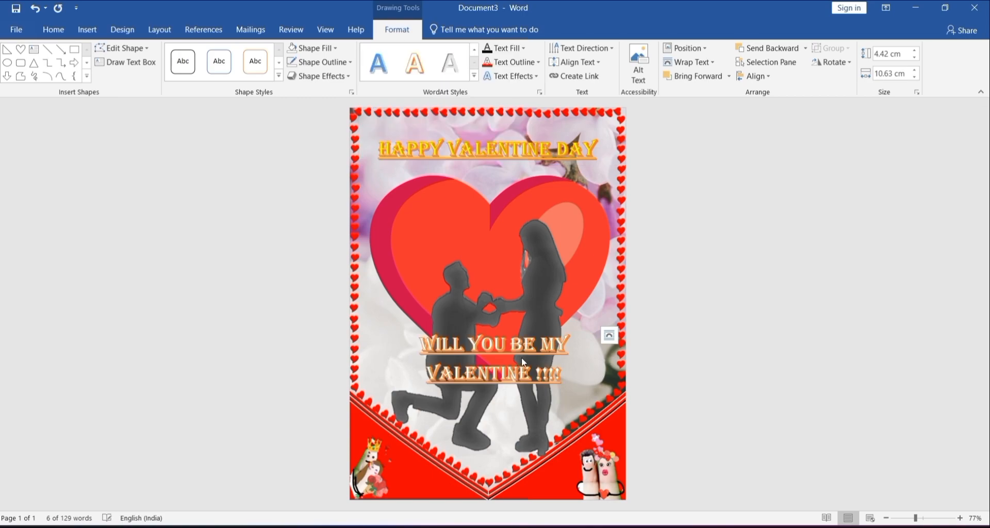
pyautogui.click(521, 358)
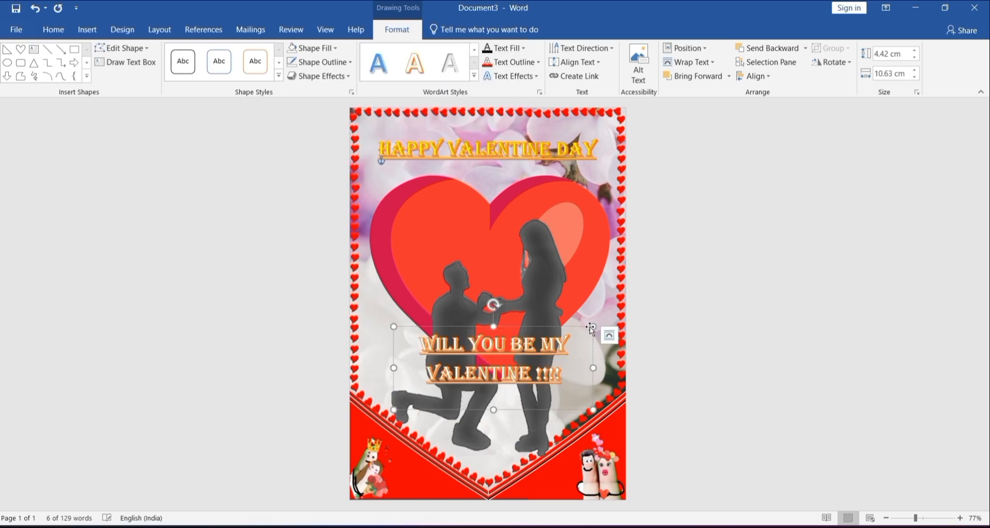
pyautogui.moveTo(591, 326); pyautogui.dragTo(608, 317)
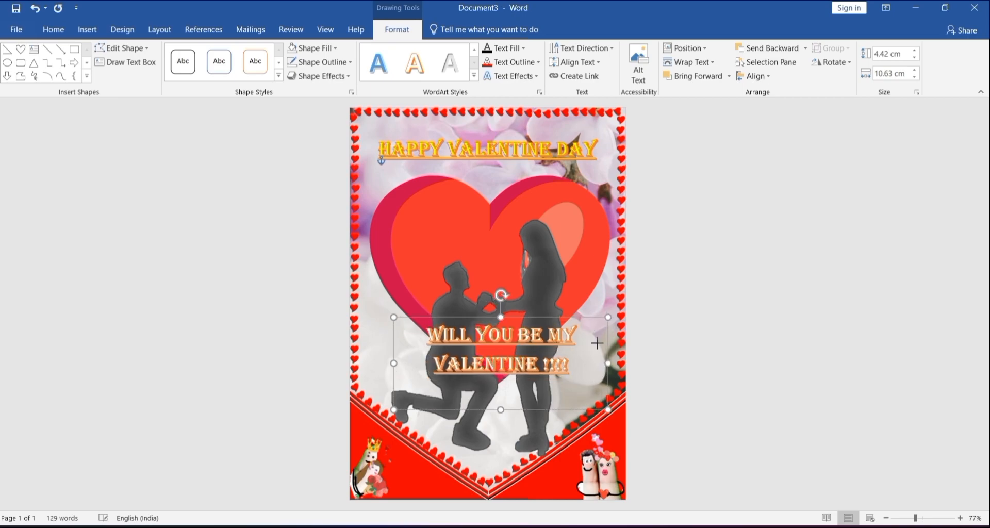
pyautogui.moveTo(603, 353)
pyautogui.mouseDown()
pyautogui.moveTo(582, 354)
pyautogui.moveTo(600, 362)
pyautogui.mouseUp()
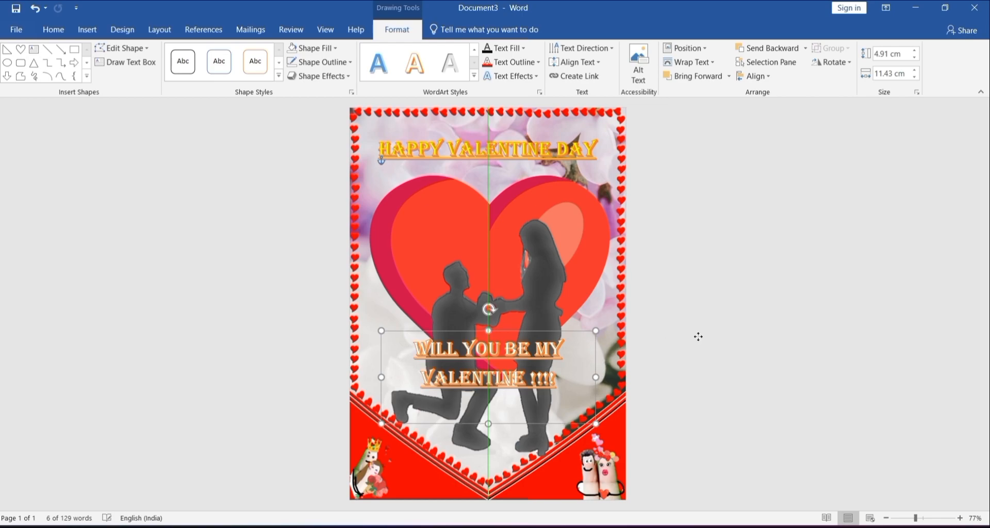
pyautogui.click(698, 336)
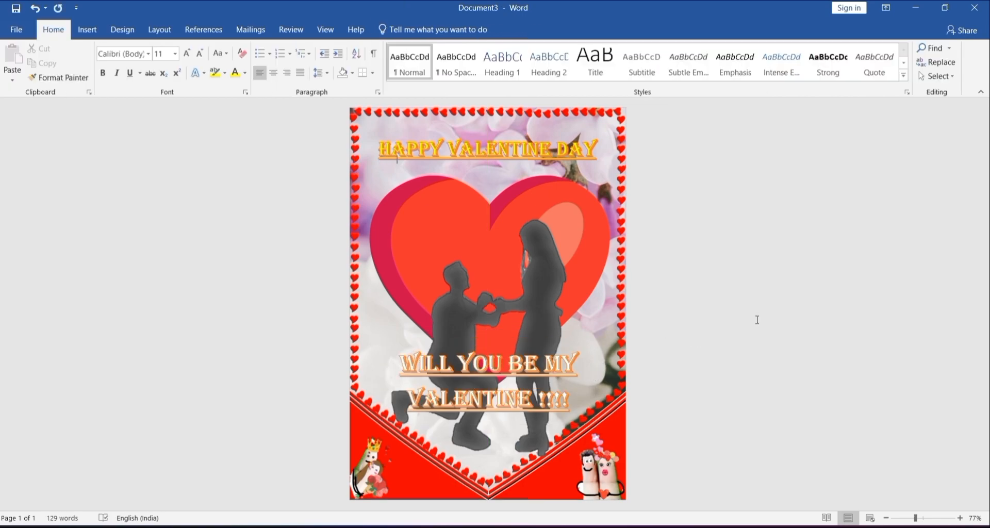